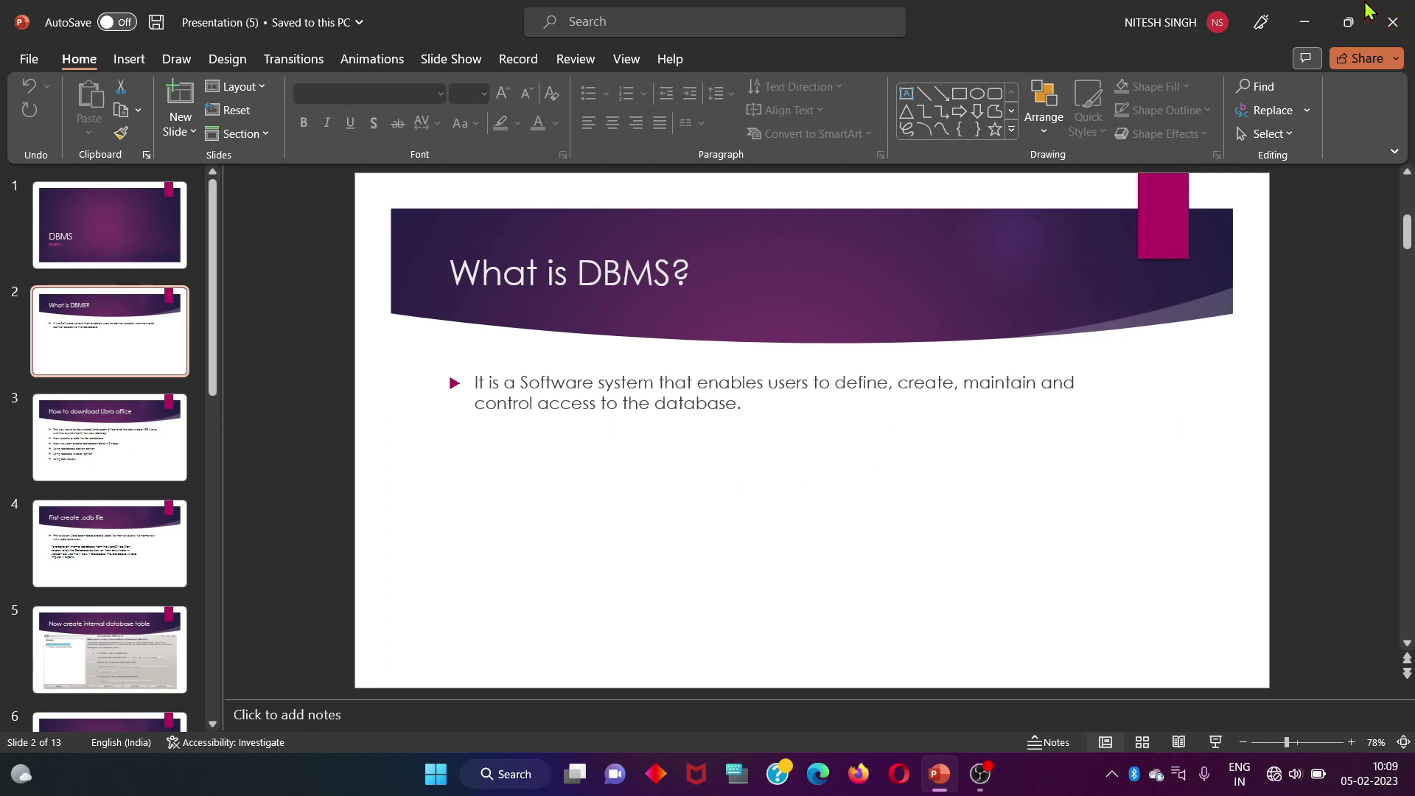
Minimize the DBMS PowerPoint presentation to reveal the OBS Studio window behind it
{"action": "left_click", "coordinate": [1307, 22]}
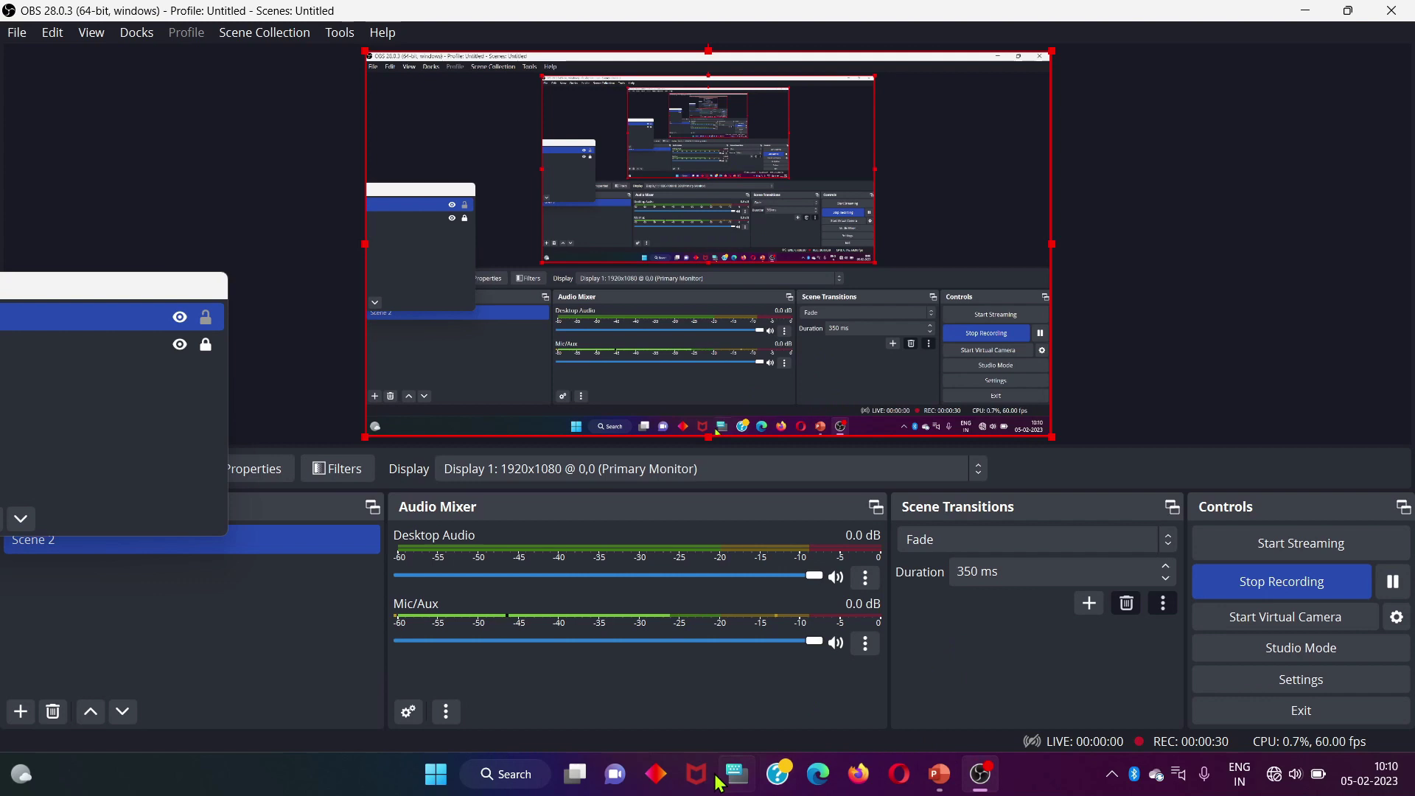
Minimize OBS and launch LibreOffice Base from the Windows search panel's recent apps
{"action": "left_click", "coordinate": [435, 774]}
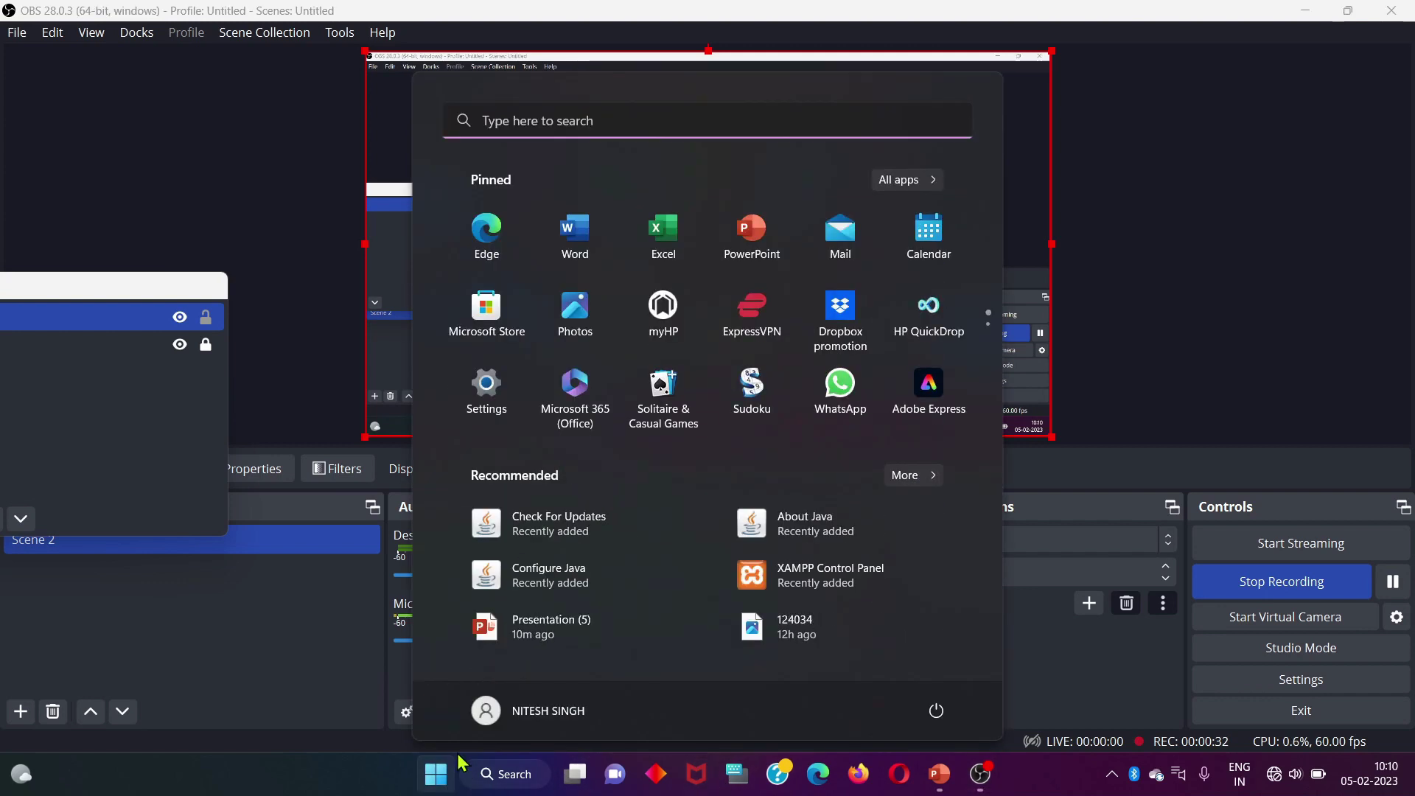
{"action": "left_click", "coordinate": [1310, 9]}
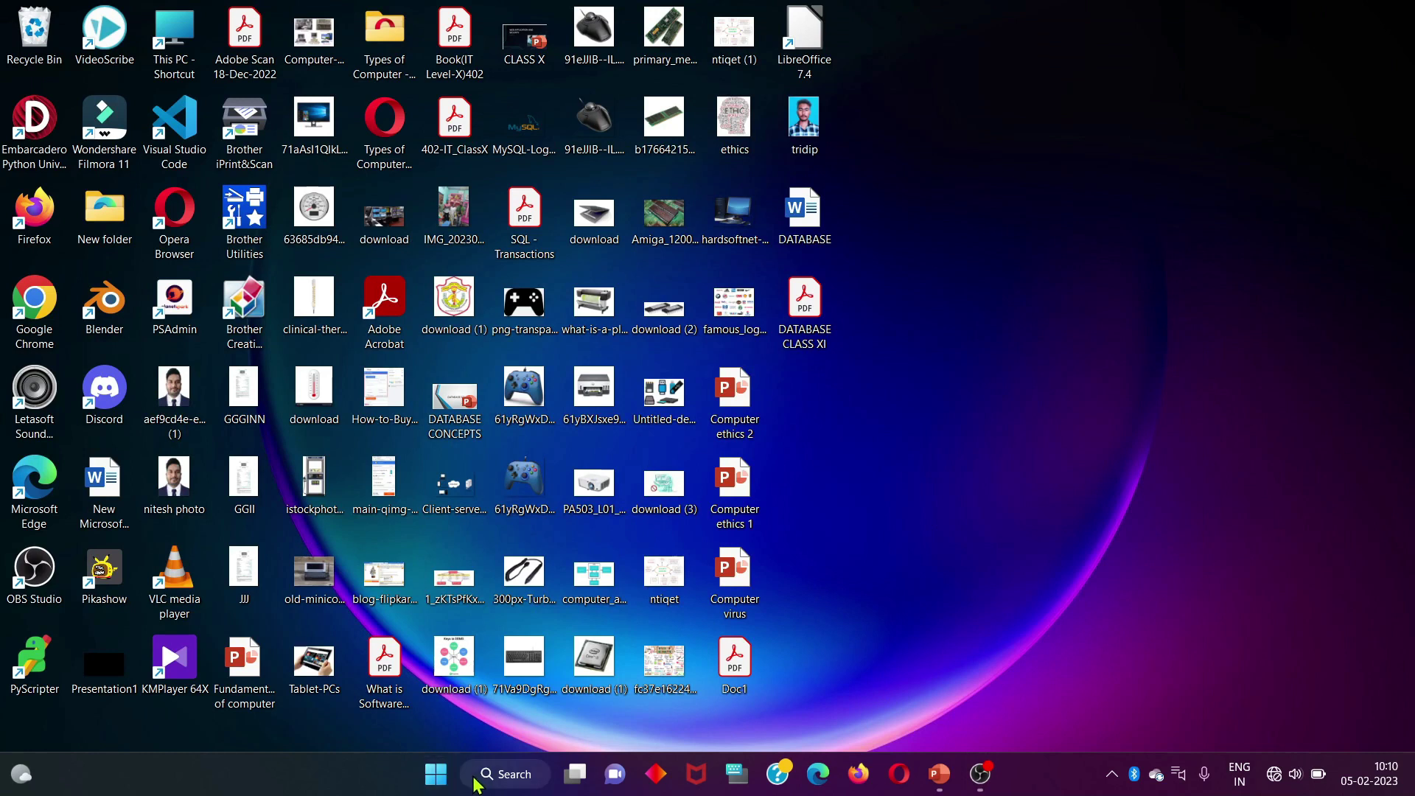
{"action": "left_click", "coordinate": [478, 780]}
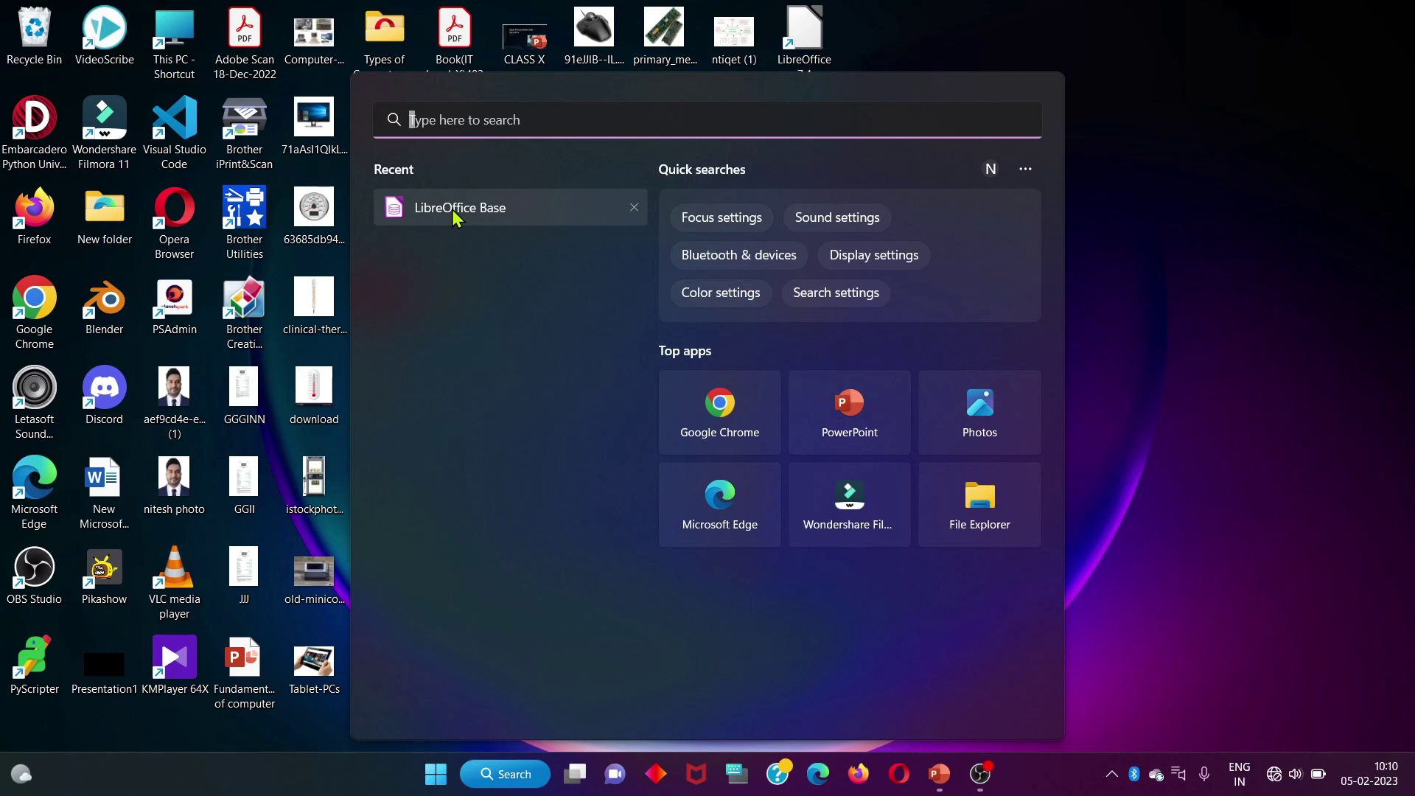
{"action": "left_click", "coordinate": [457, 212]}
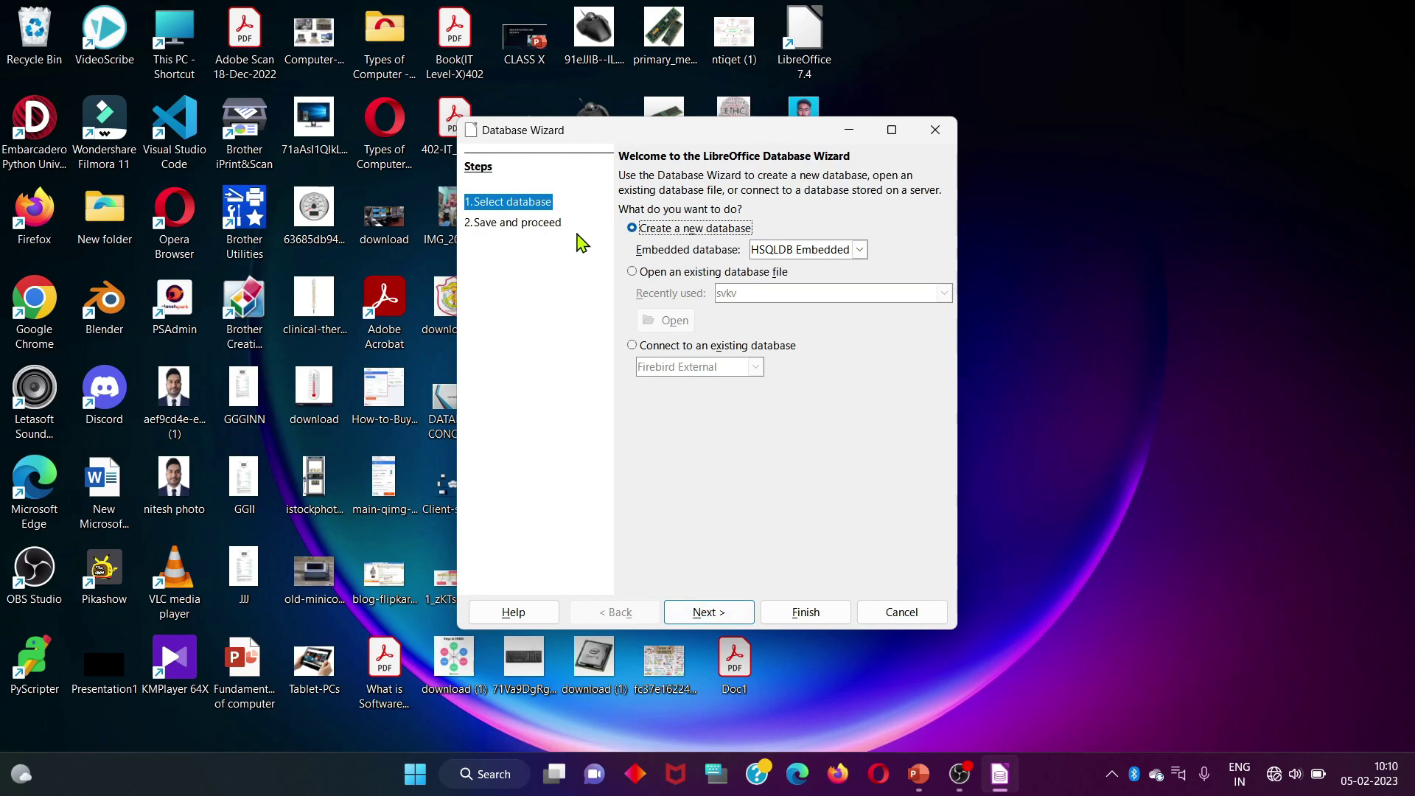
Finish the Database Wizard with HSQLDB Embedded, registered and opened for editing
{"action": "left_click", "coordinate": [704, 625]}
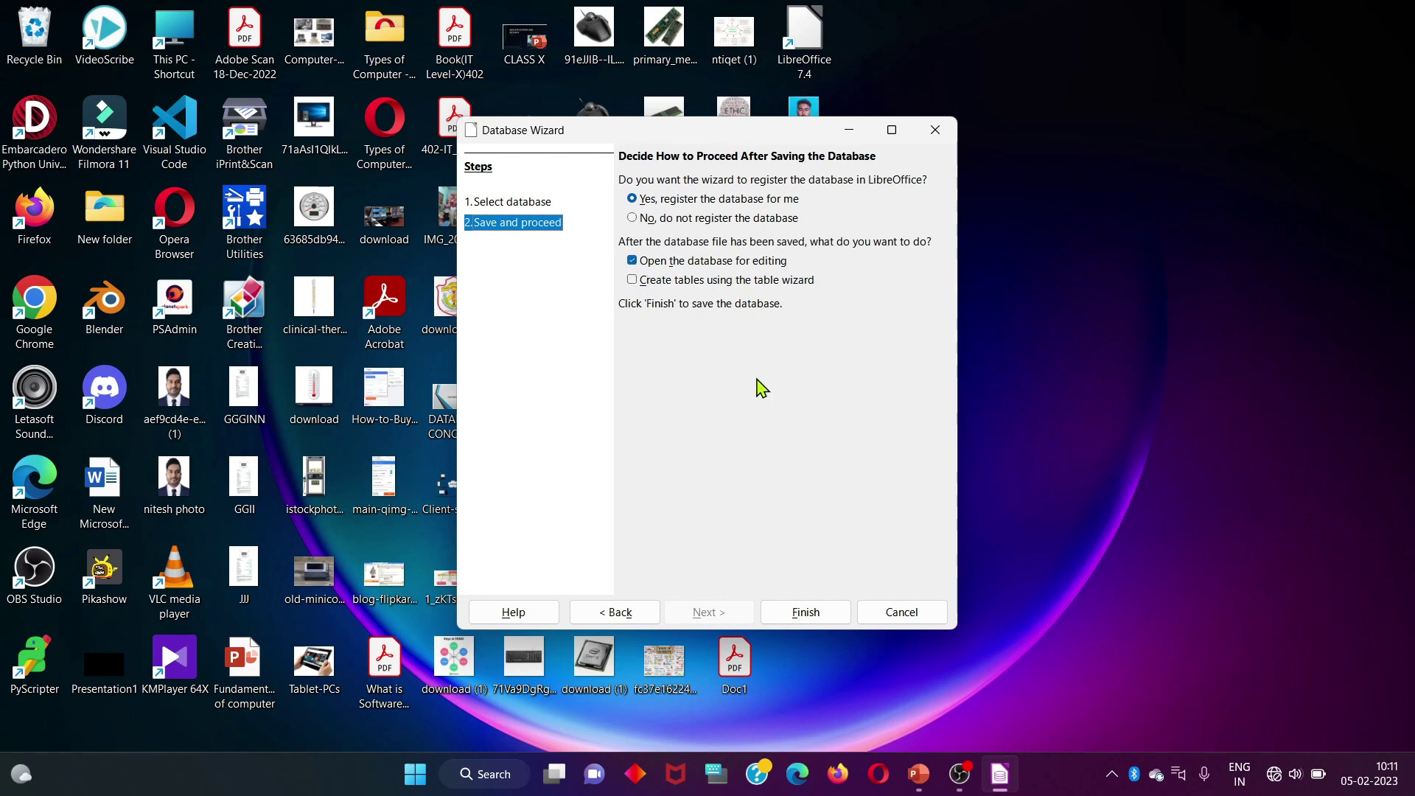
{"action": "left_click", "coordinate": [802, 613]}
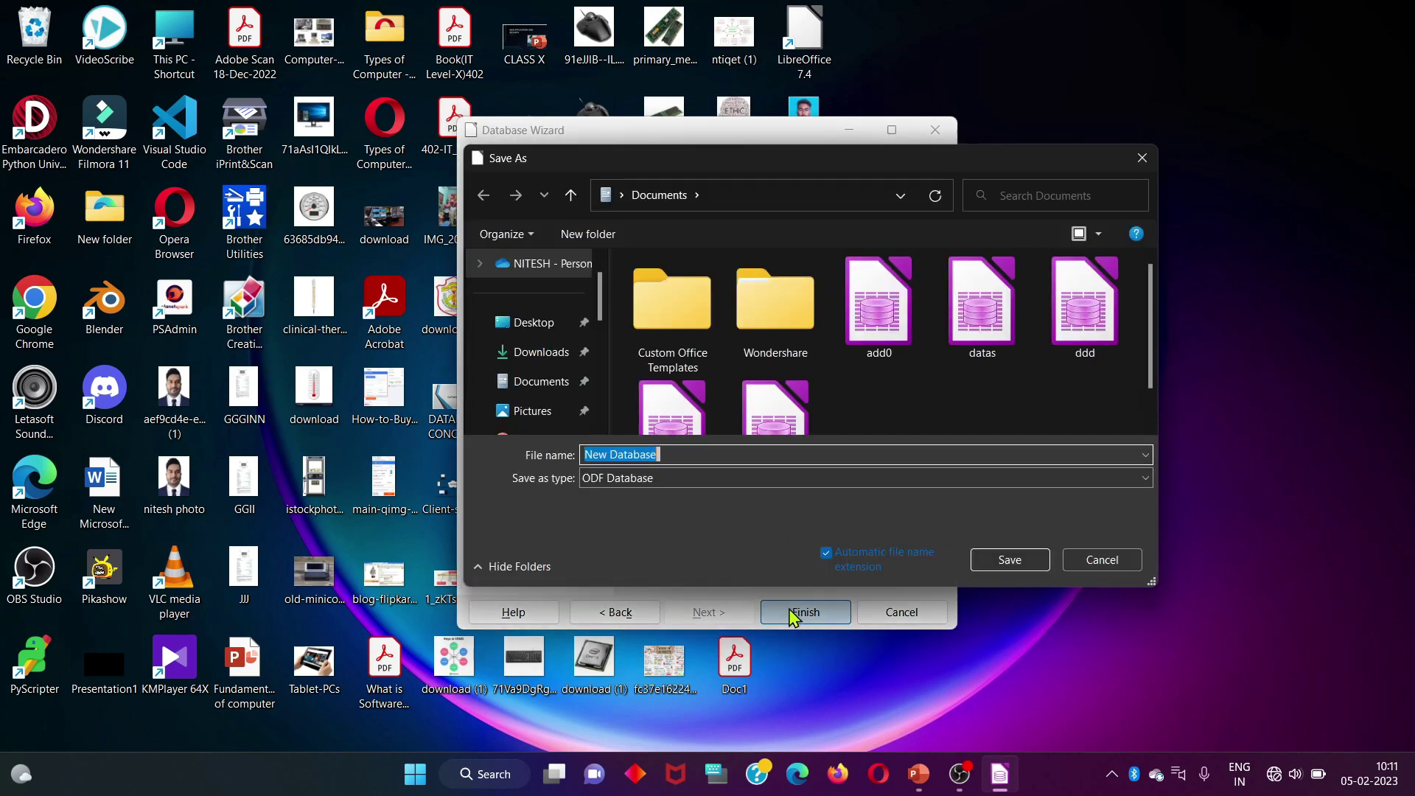
Save the new database under the file name svkvs
{"action": "left_click", "coordinate": [726, 451]}
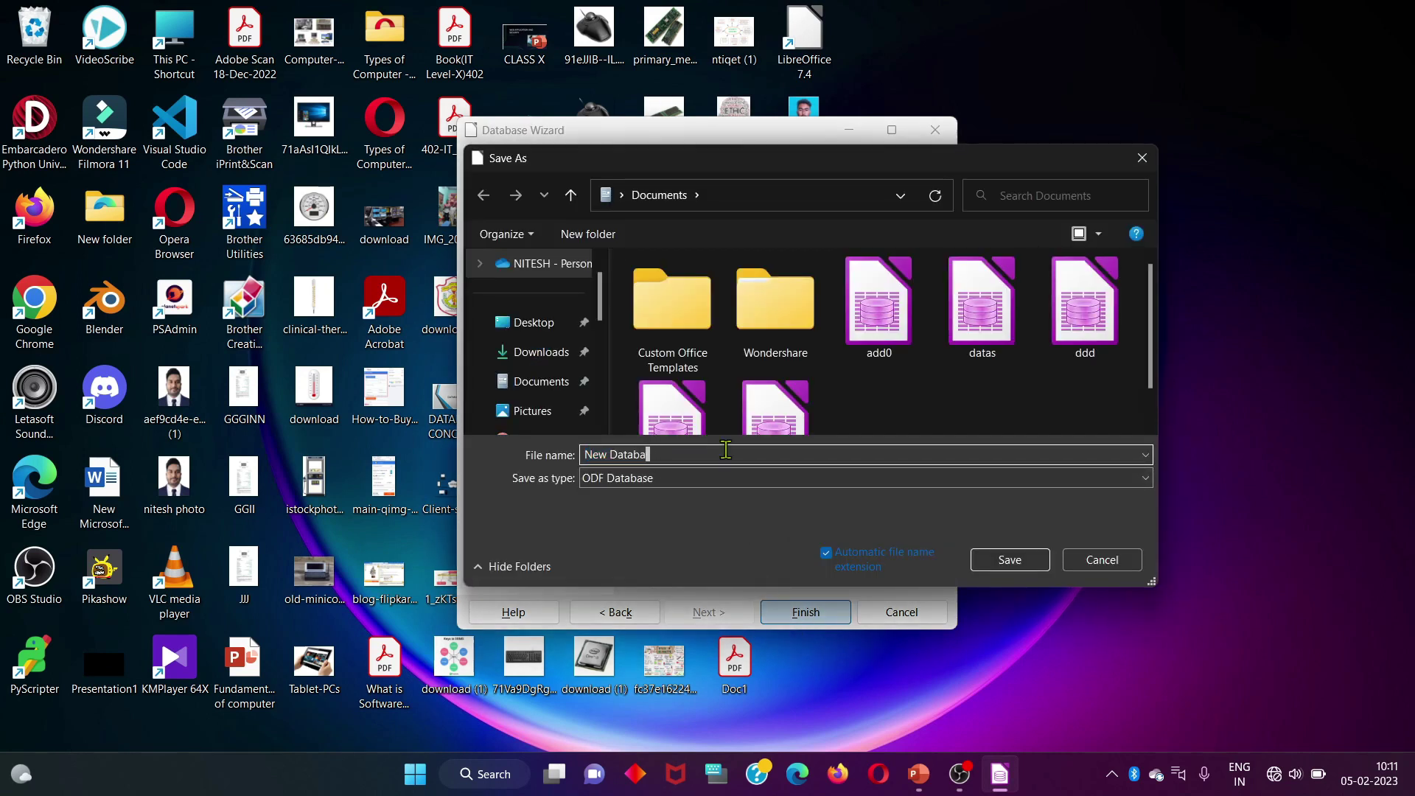
{"action": "key", "text": "BackSpace"}
{"action": "key", "text": "BackSpace"}
{"action": "key", "text": "BackSpace"}
{"action": "key", "text": "BackSpace"}
{"action": "type", "text": "svk"}
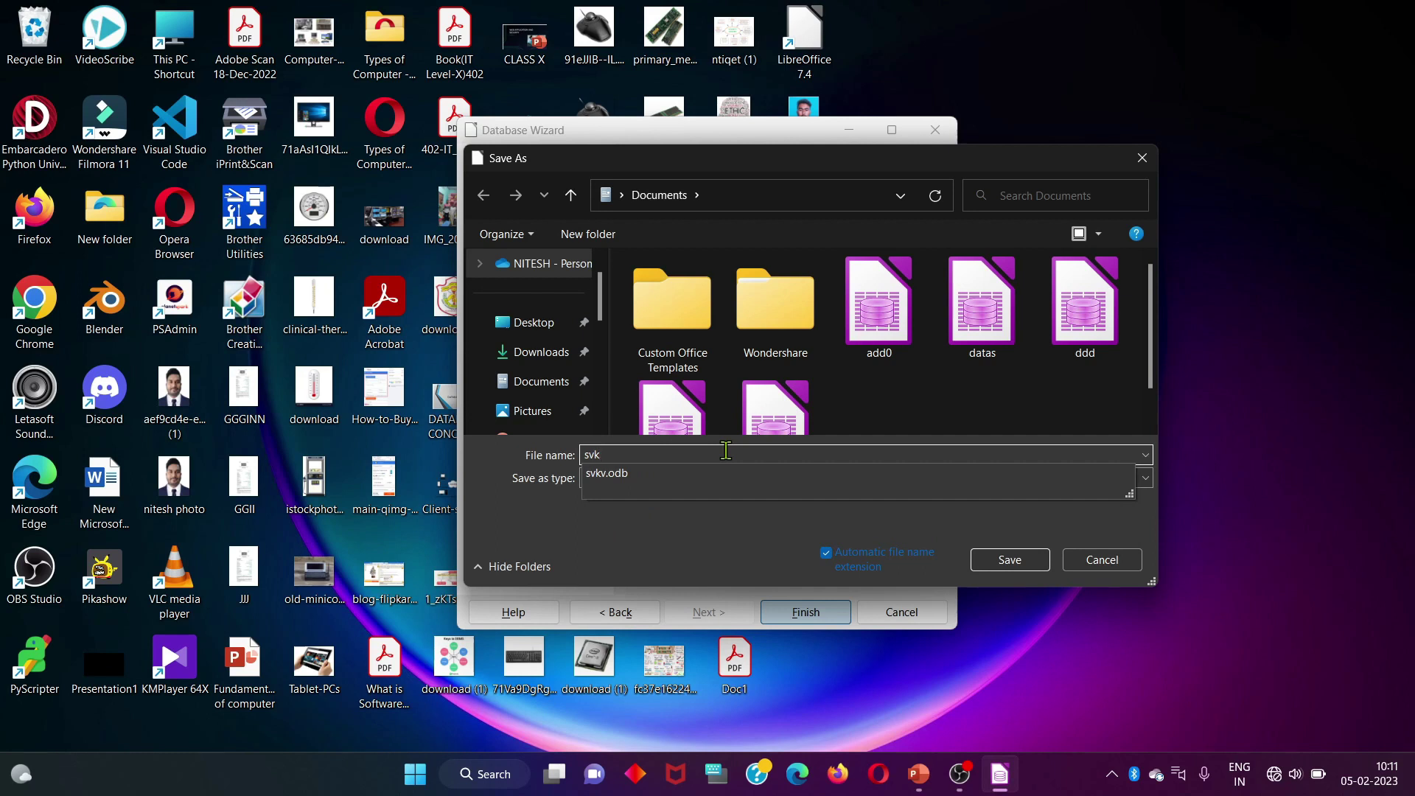
{"action": "type", "text": "vs"}
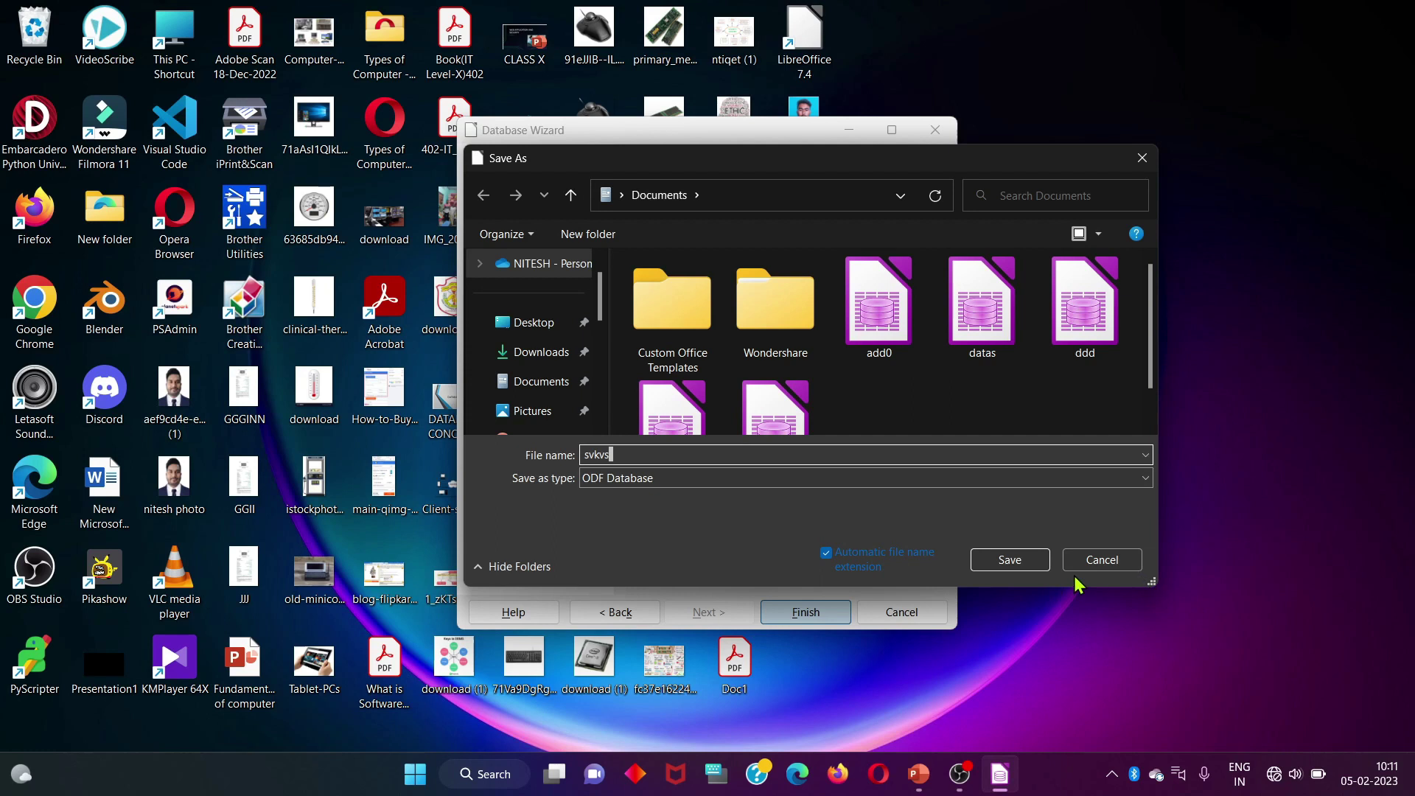
{"action": "left_click", "coordinate": [1009, 560]}
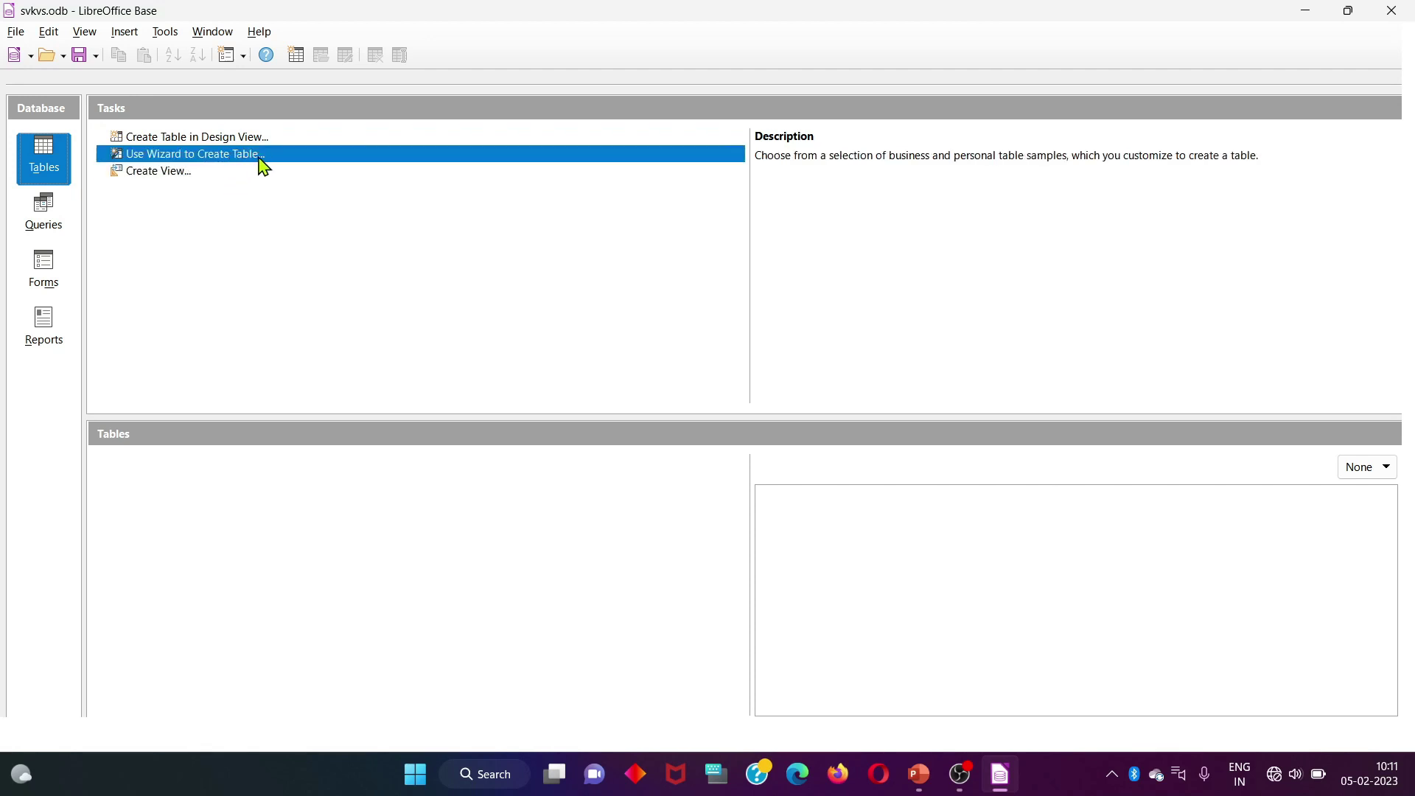
Glance at the Tools menu, then start a new table in Design View
{"action": "left_click", "coordinate": [165, 32]}
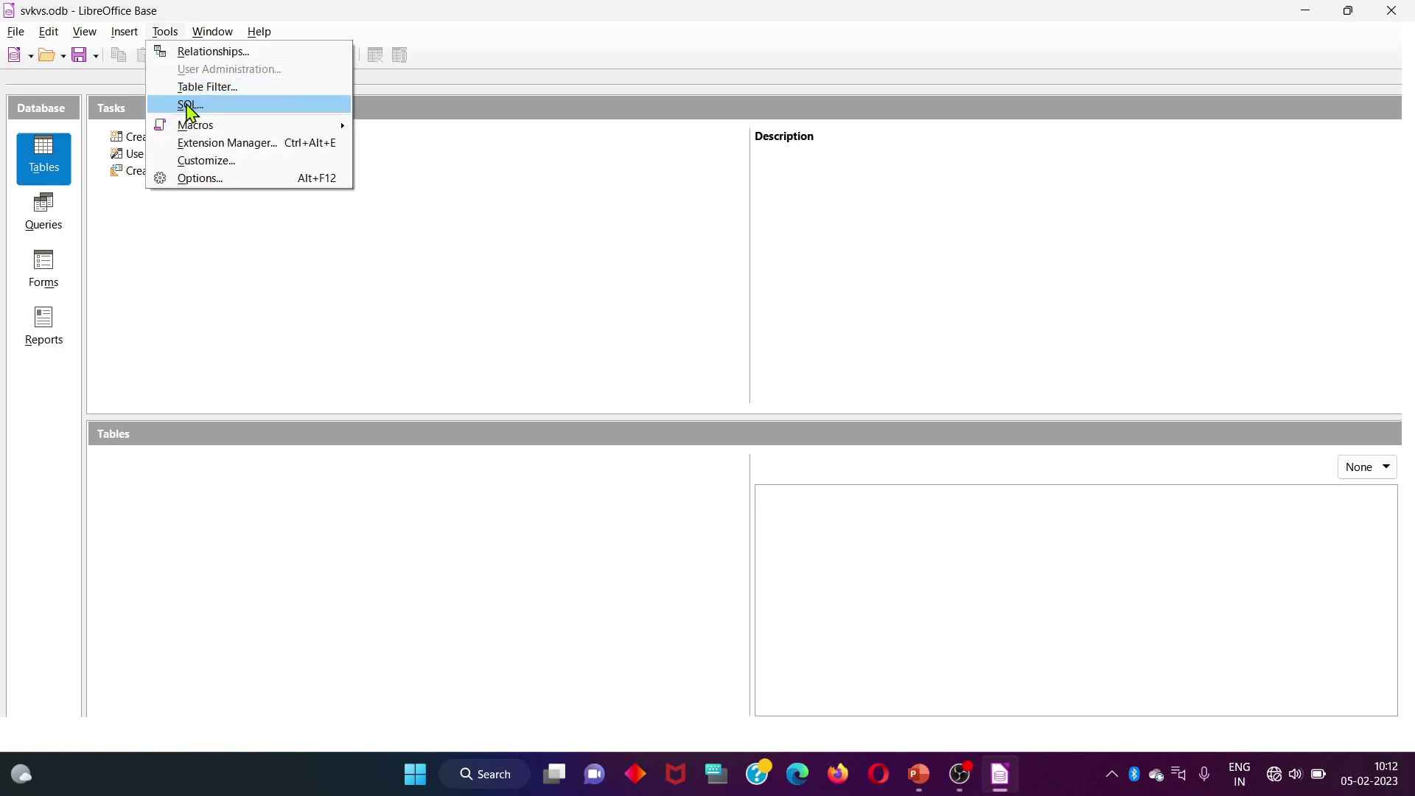
{"action": "left_click", "coordinate": [134, 248]}
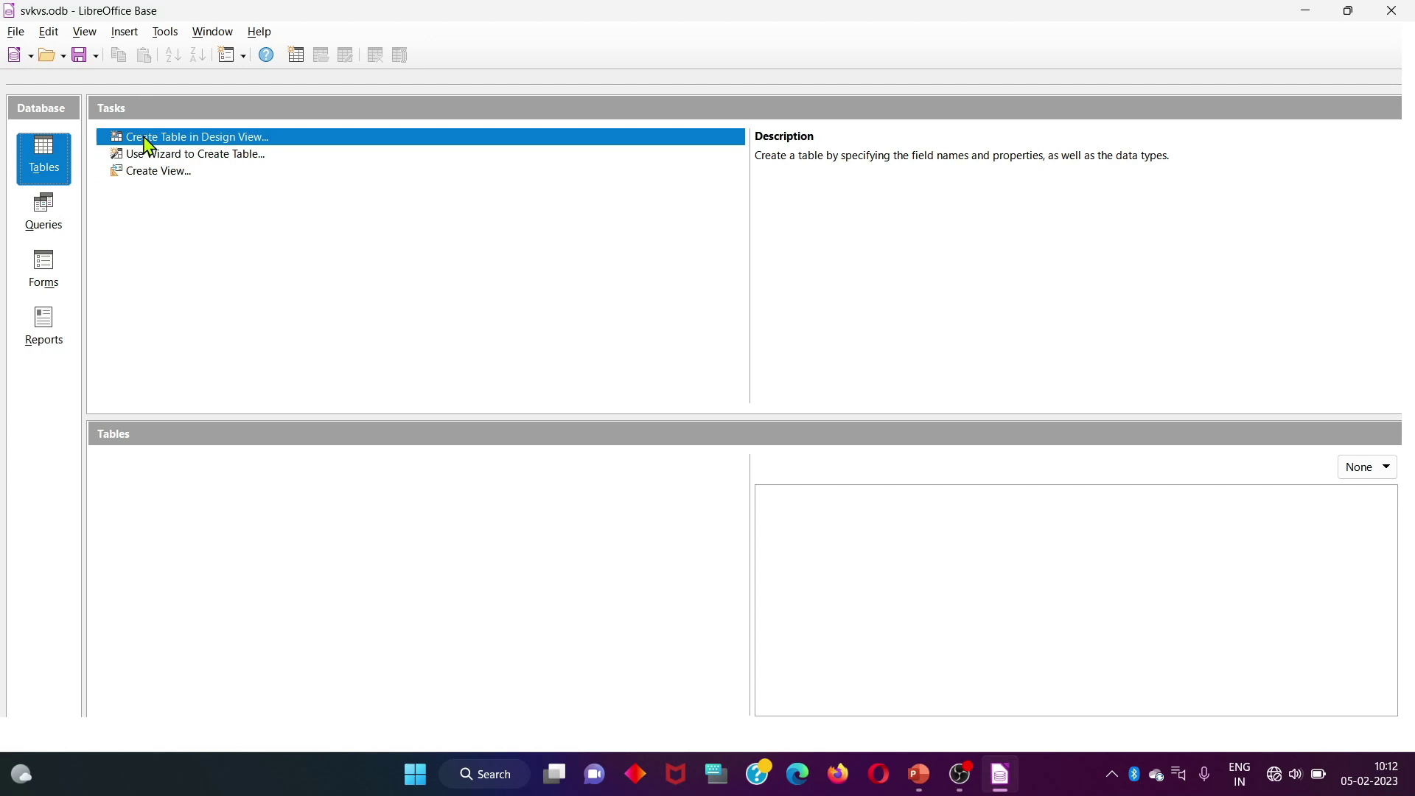
{"action": "left_click", "coordinate": [228, 141]}
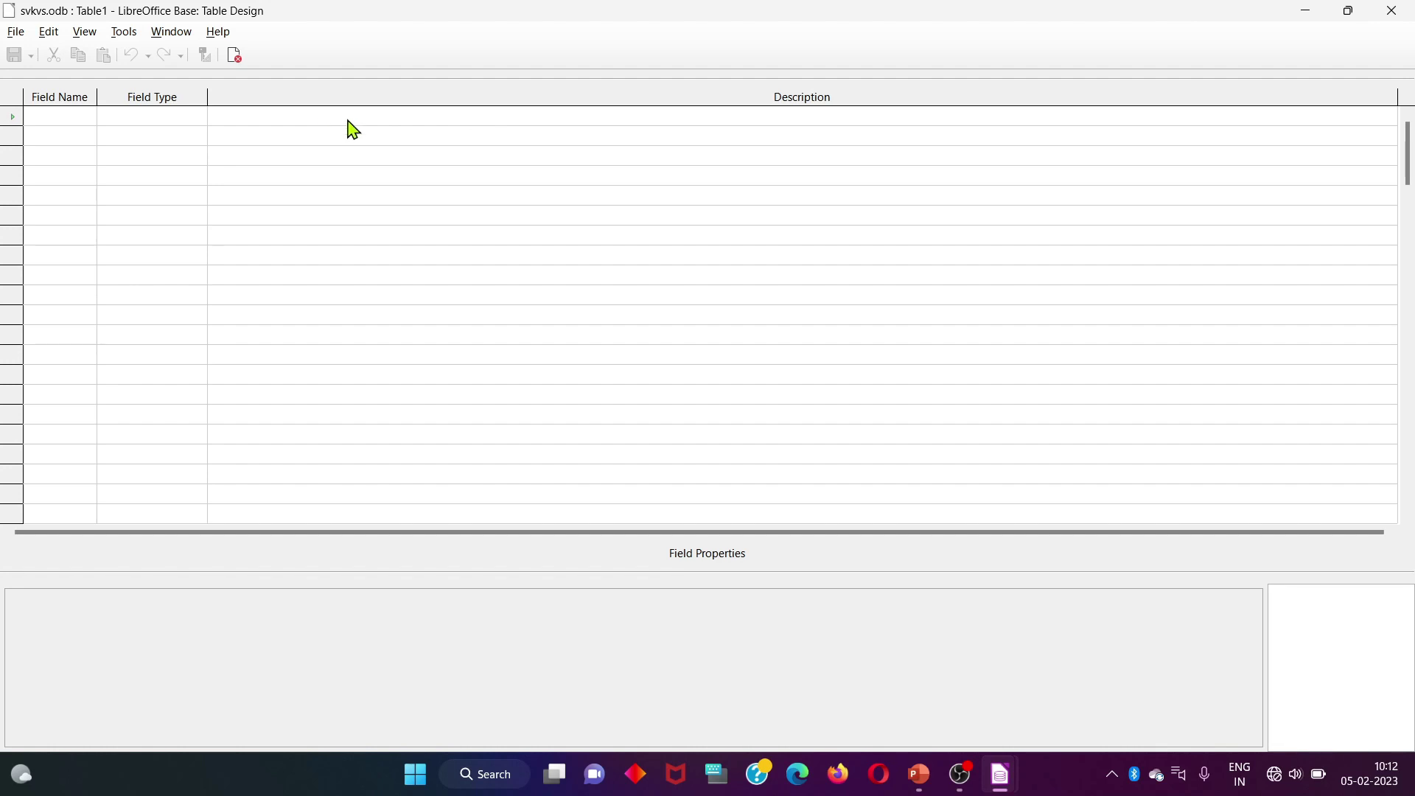
Define roll_no as Integer and name as Text with length 41
{"action": "left_click", "coordinate": [60, 116]}
{"action": "type", "text": "roll_no"}
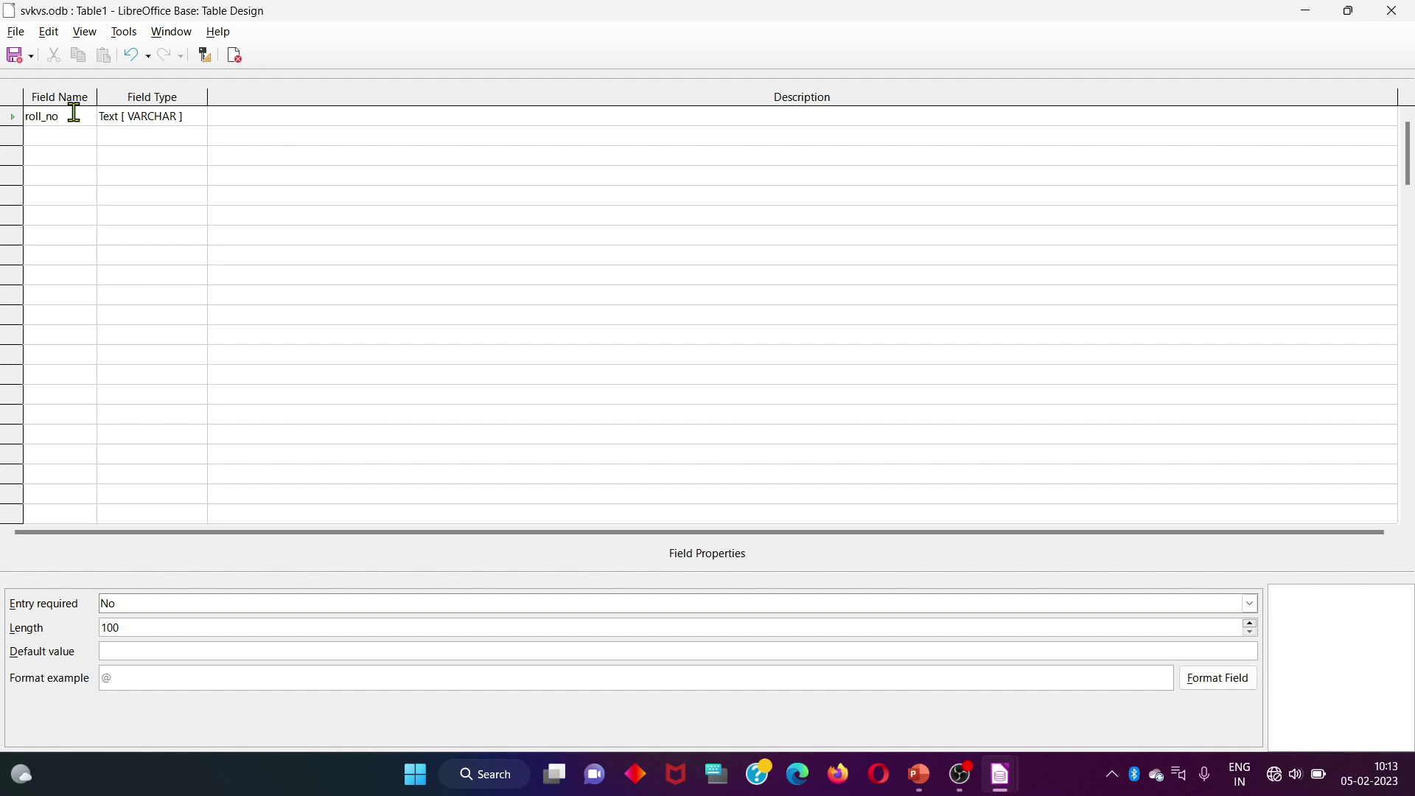
{"action": "left_click", "coordinate": [122, 119]}
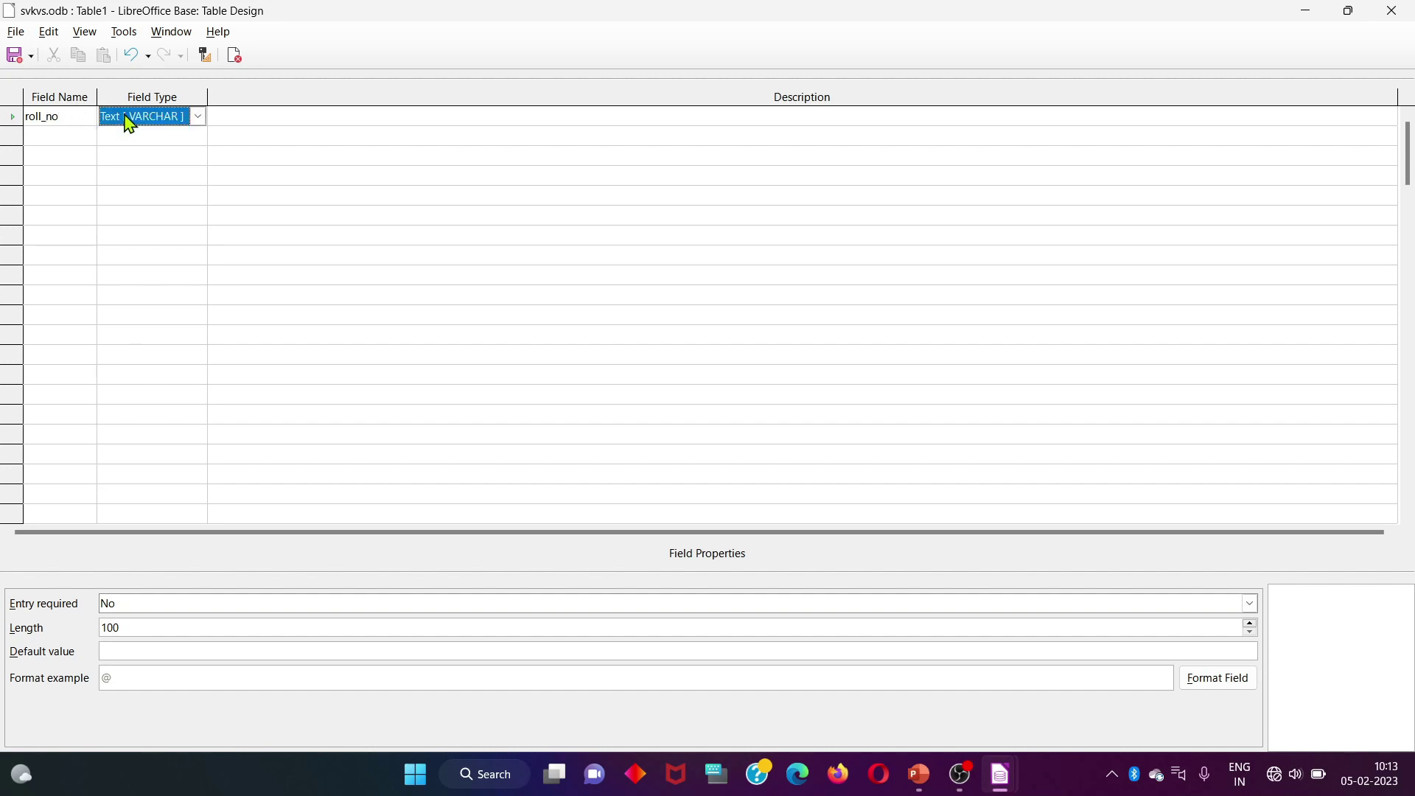
{"action": "type", "text": "in"}
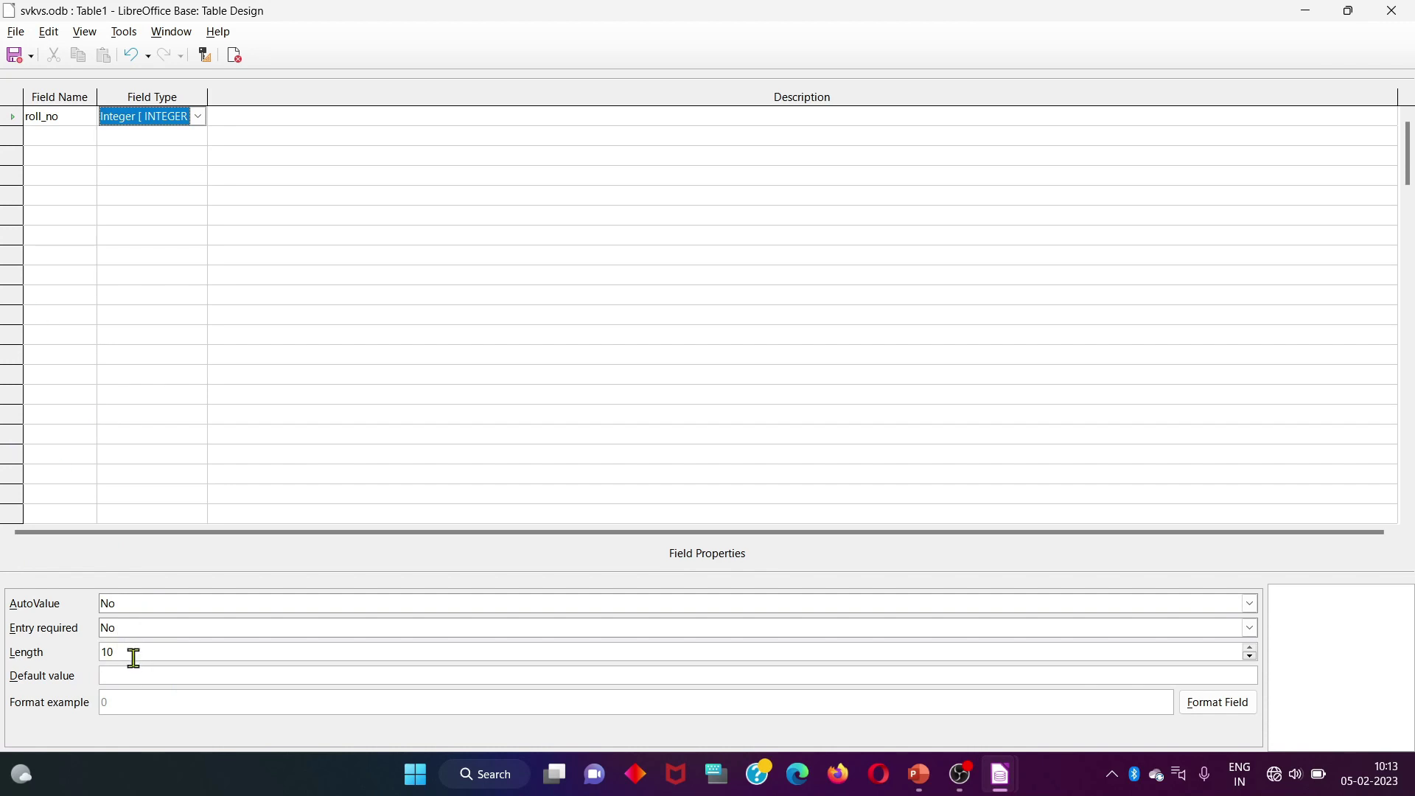
{"action": "left_click", "coordinate": [32, 134]}
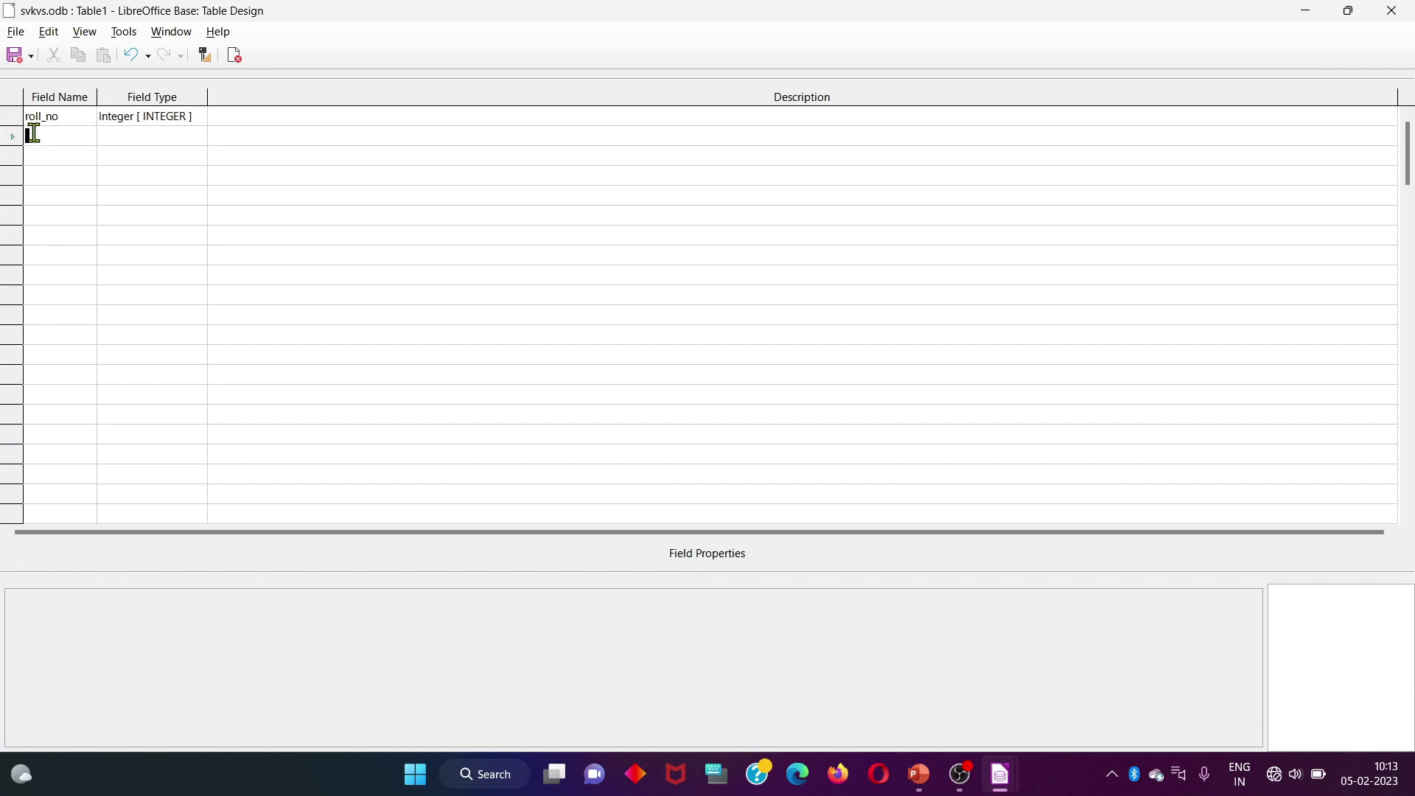
{"action": "type", "text": "nam"}
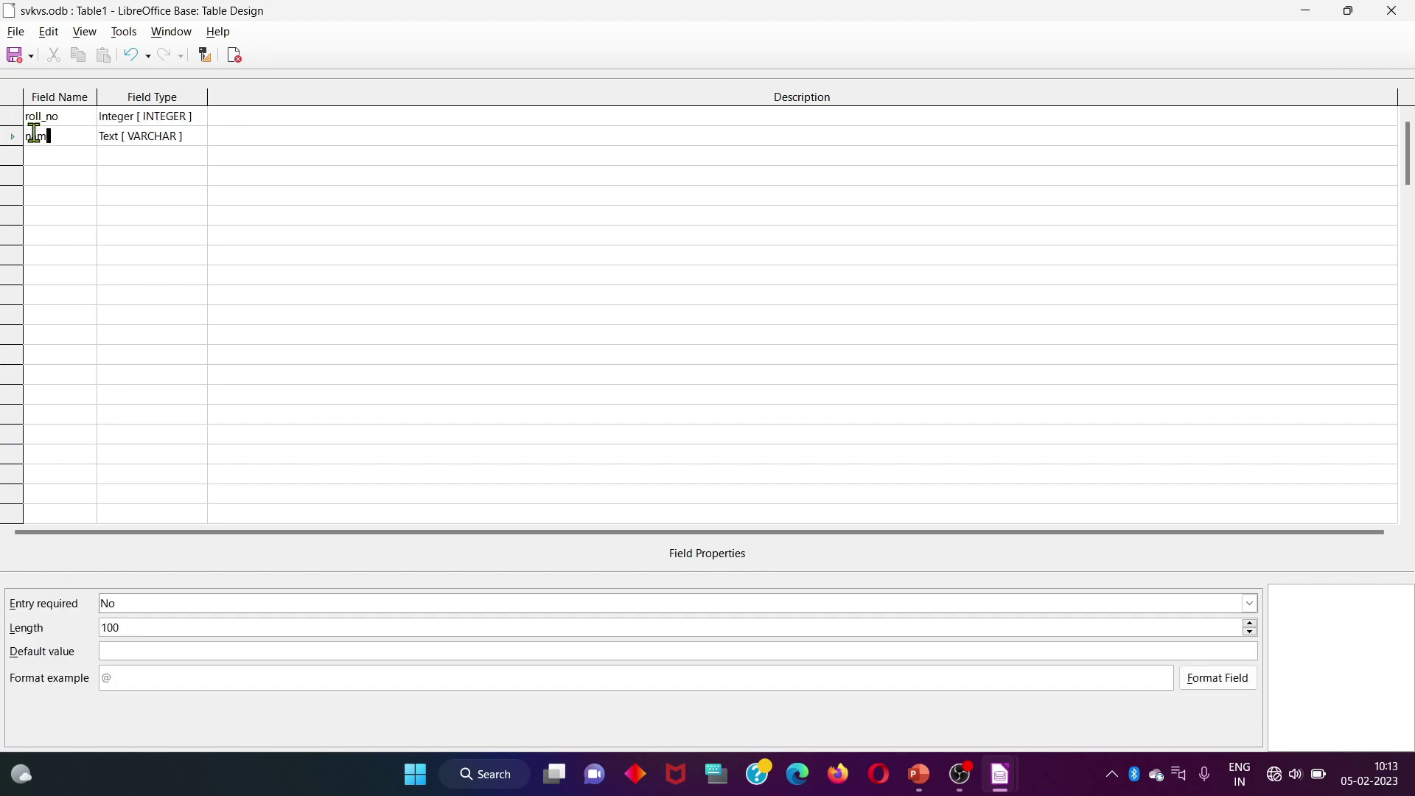
{"action": "type", "text": "e"}
{"action": "left_click", "coordinate": [1164, 630]}
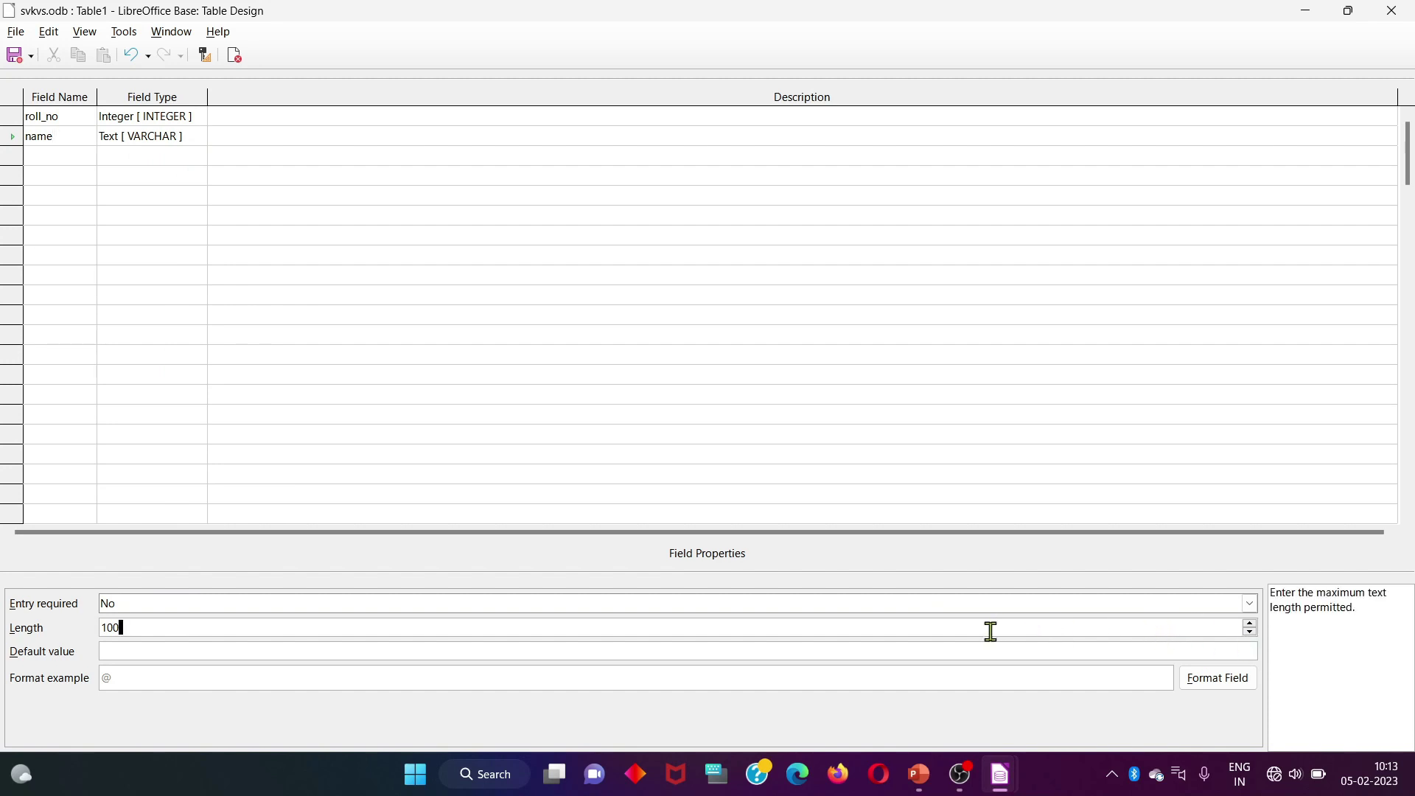
{"action": "key", "text": "BackSpace"}
{"action": "key", "text": "BackSpace"}
{"action": "key", "text": "BackSpace"}
{"action": "type", "text": "41"}
Add the add field as Text and phn as Number (NUMERIC), then select the roll_no row
{"action": "left_click", "coordinate": [59, 157]}
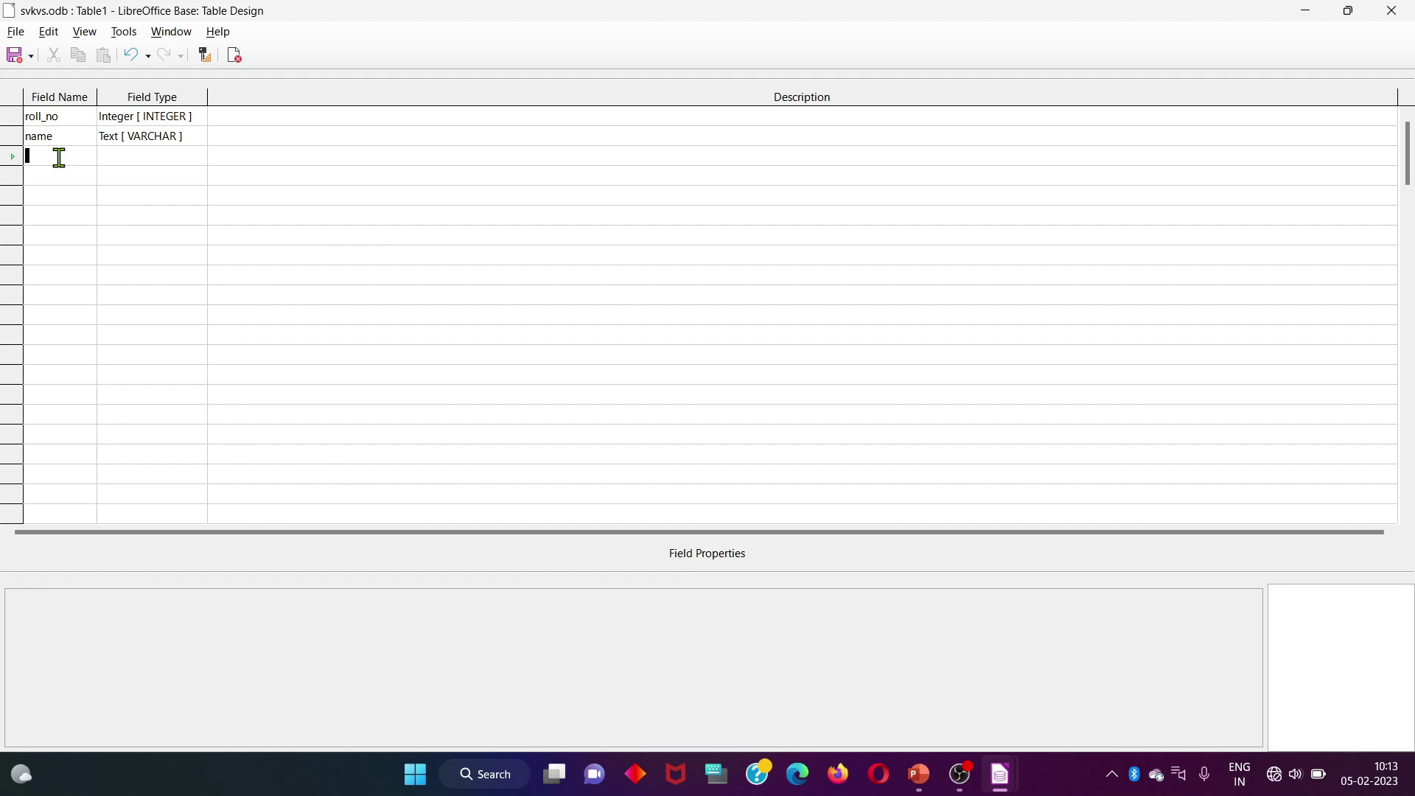
{"action": "type", "text": "add"}
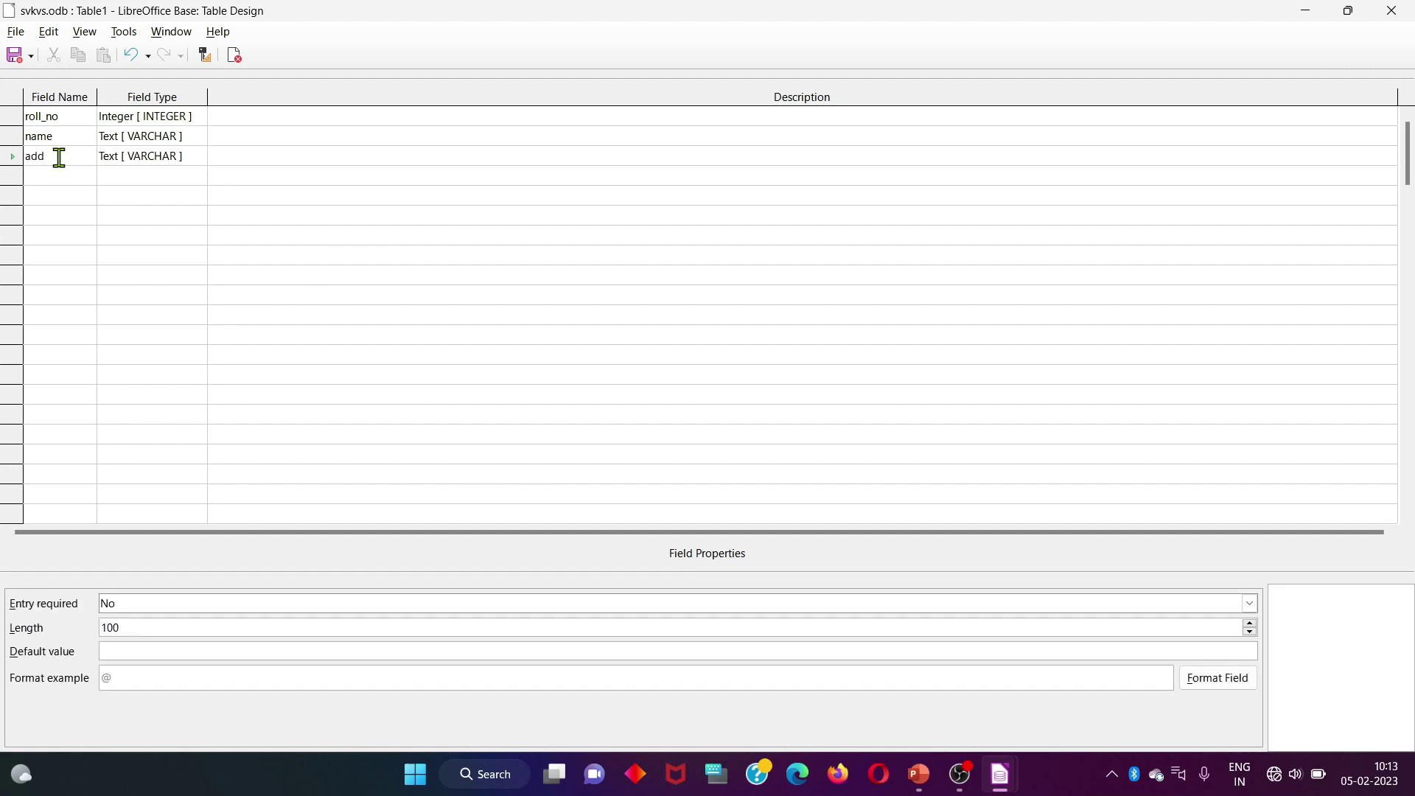
{"action": "left_click", "coordinate": [134, 169]}
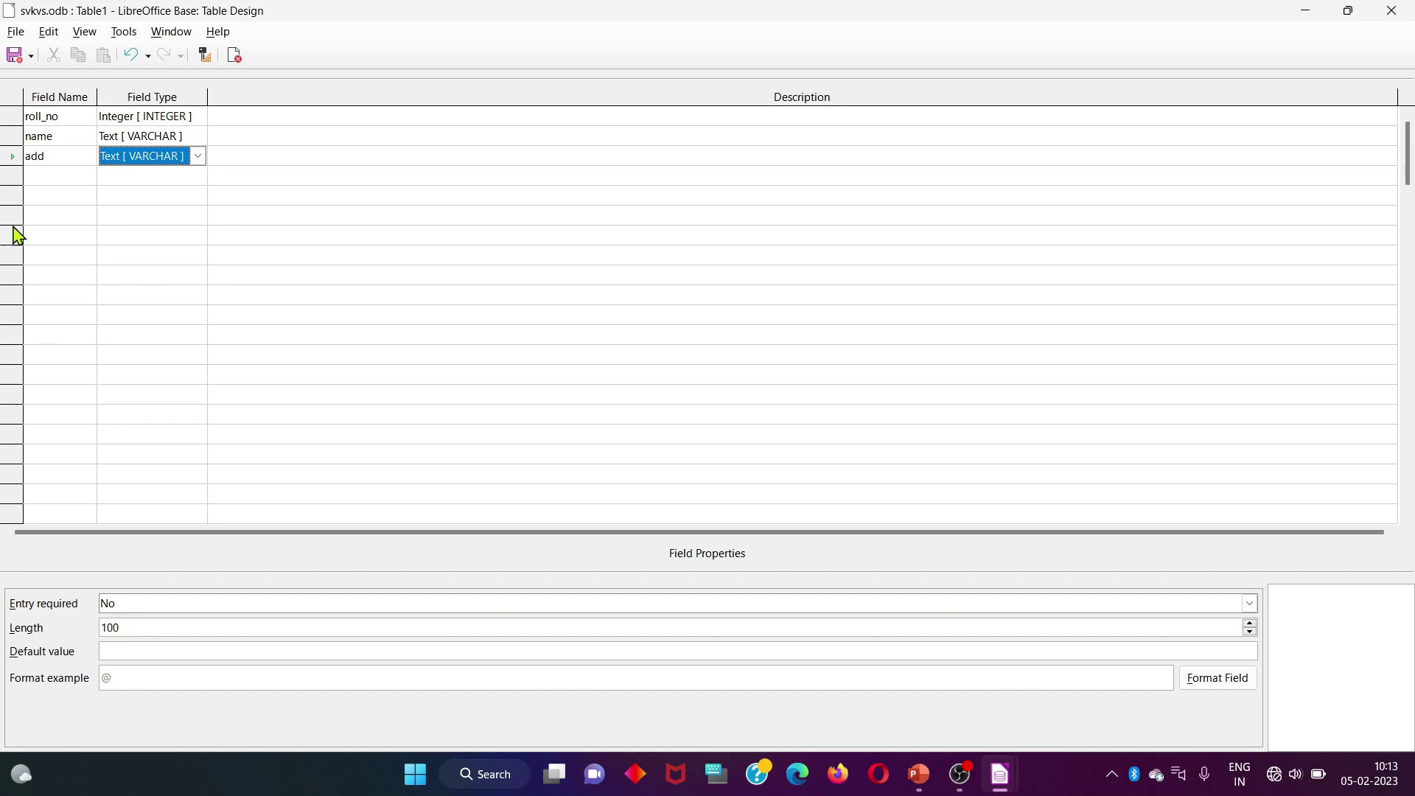
{"action": "left_click", "coordinate": [37, 176]}
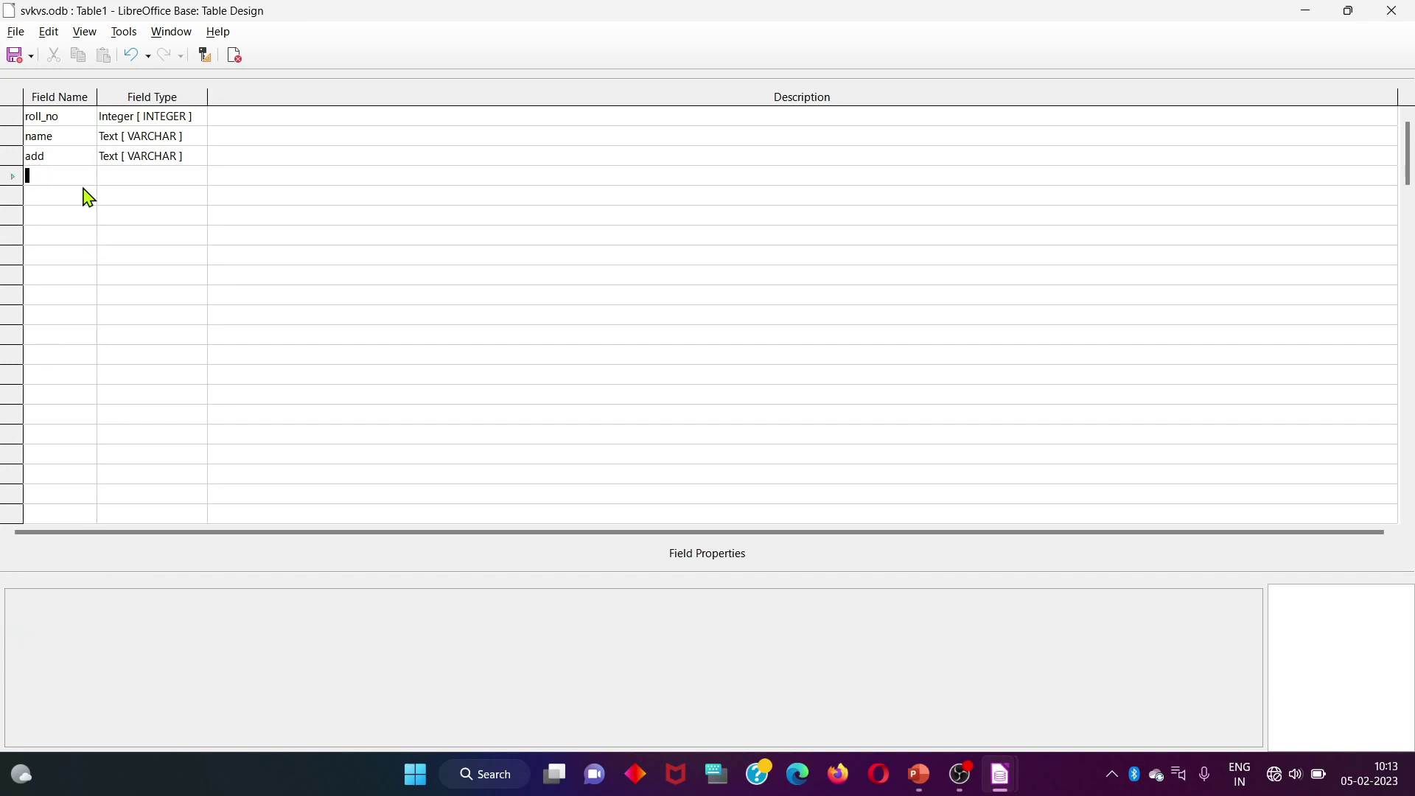
{"action": "type", "text": "phn"}
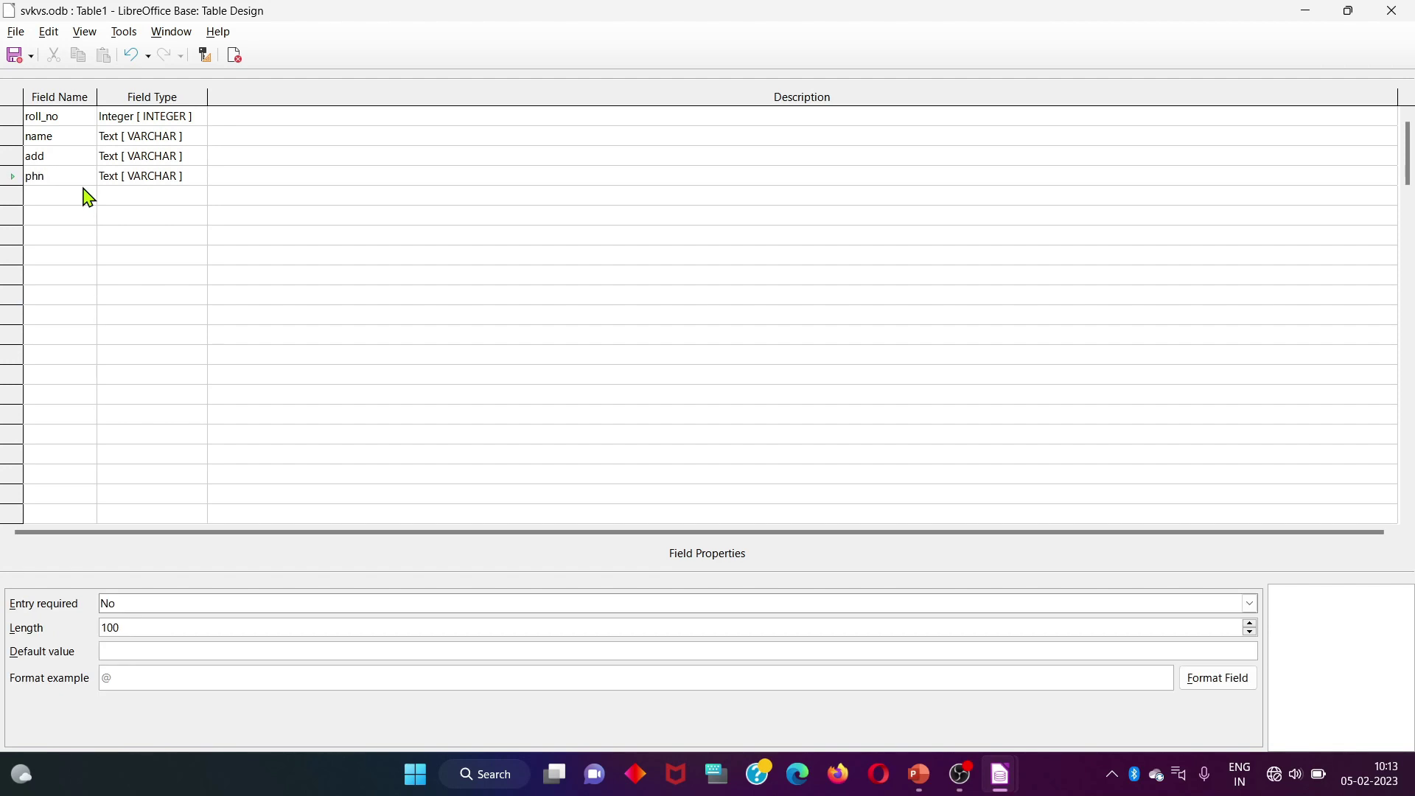
{"action": "left_click", "coordinate": [151, 181]}
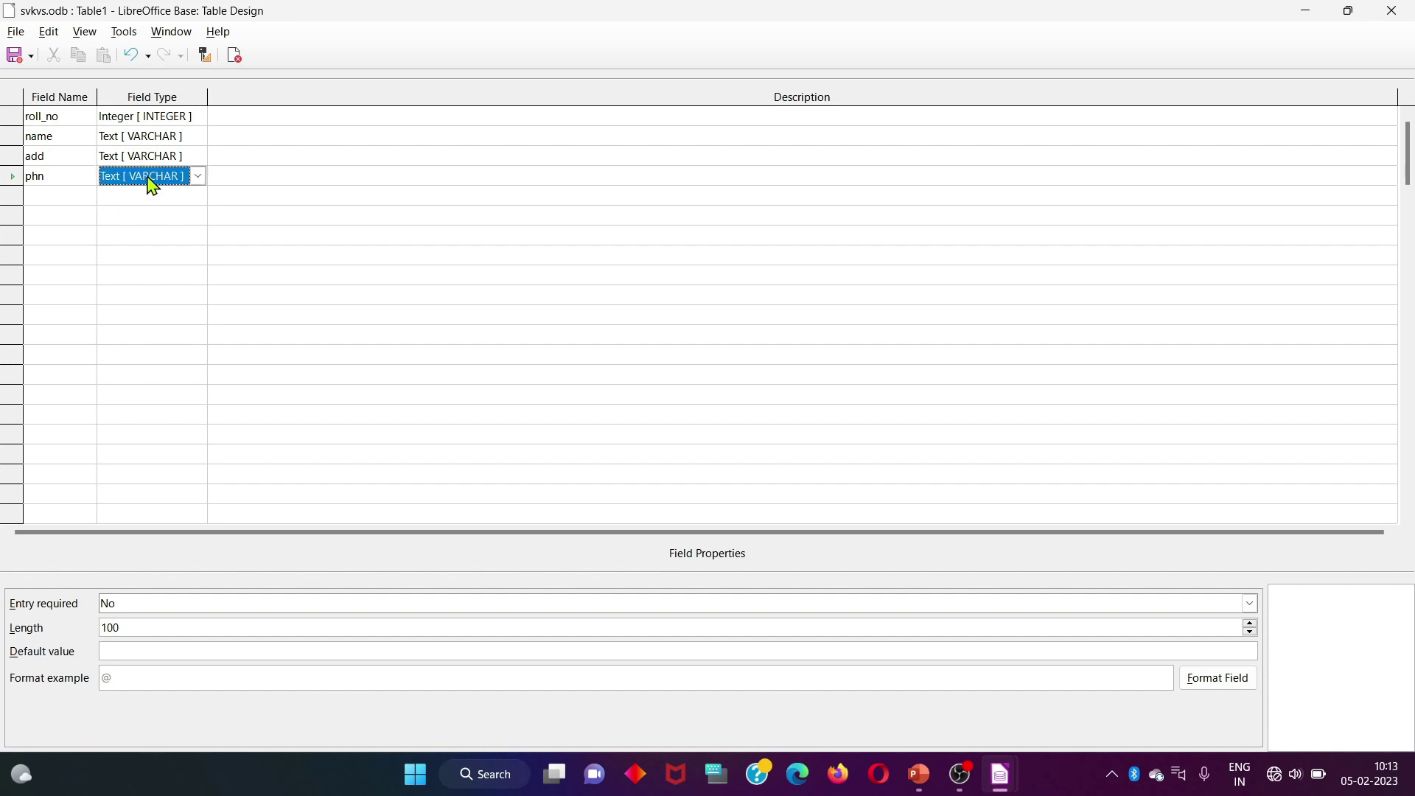
{"action": "key", "text": "n"}
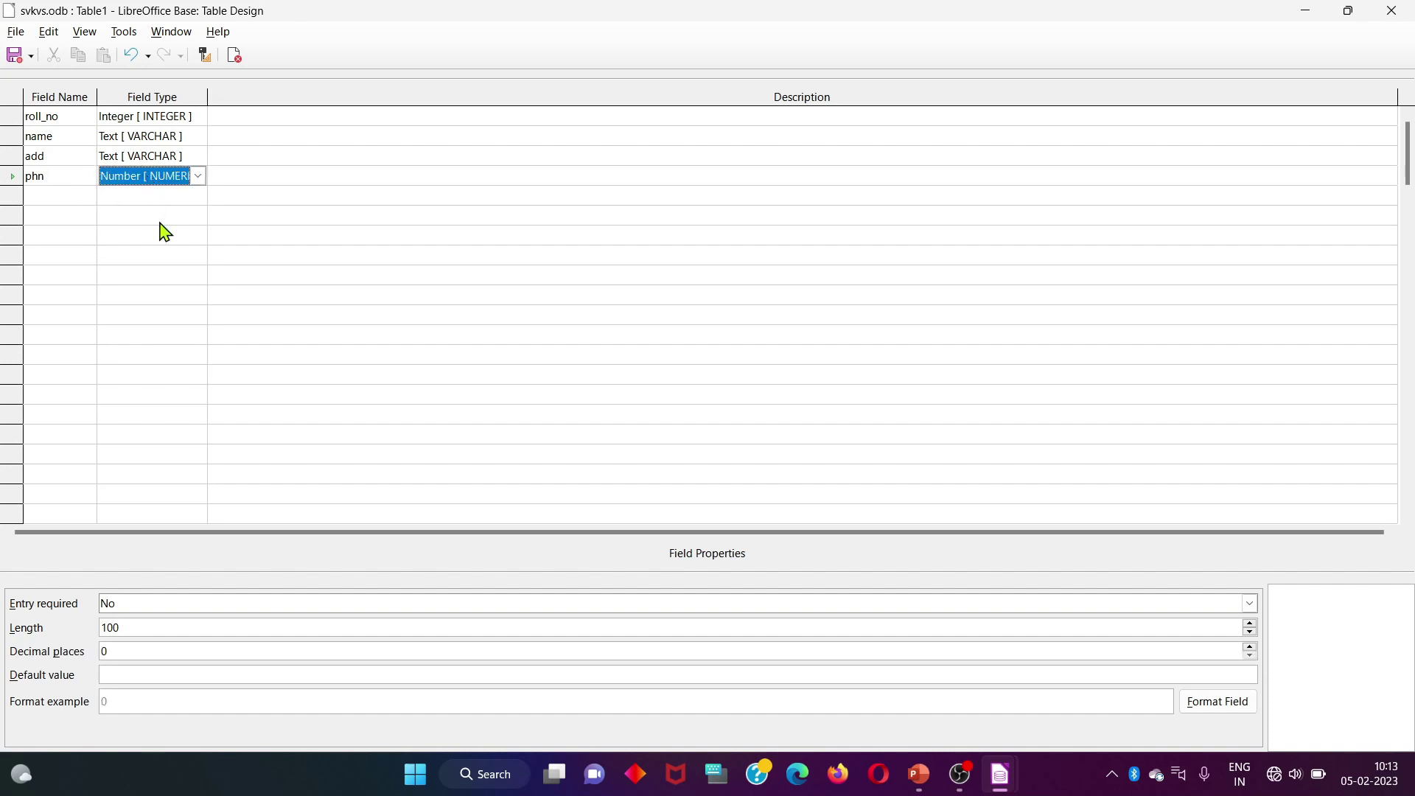
{"action": "left_click", "coordinate": [160, 222]}
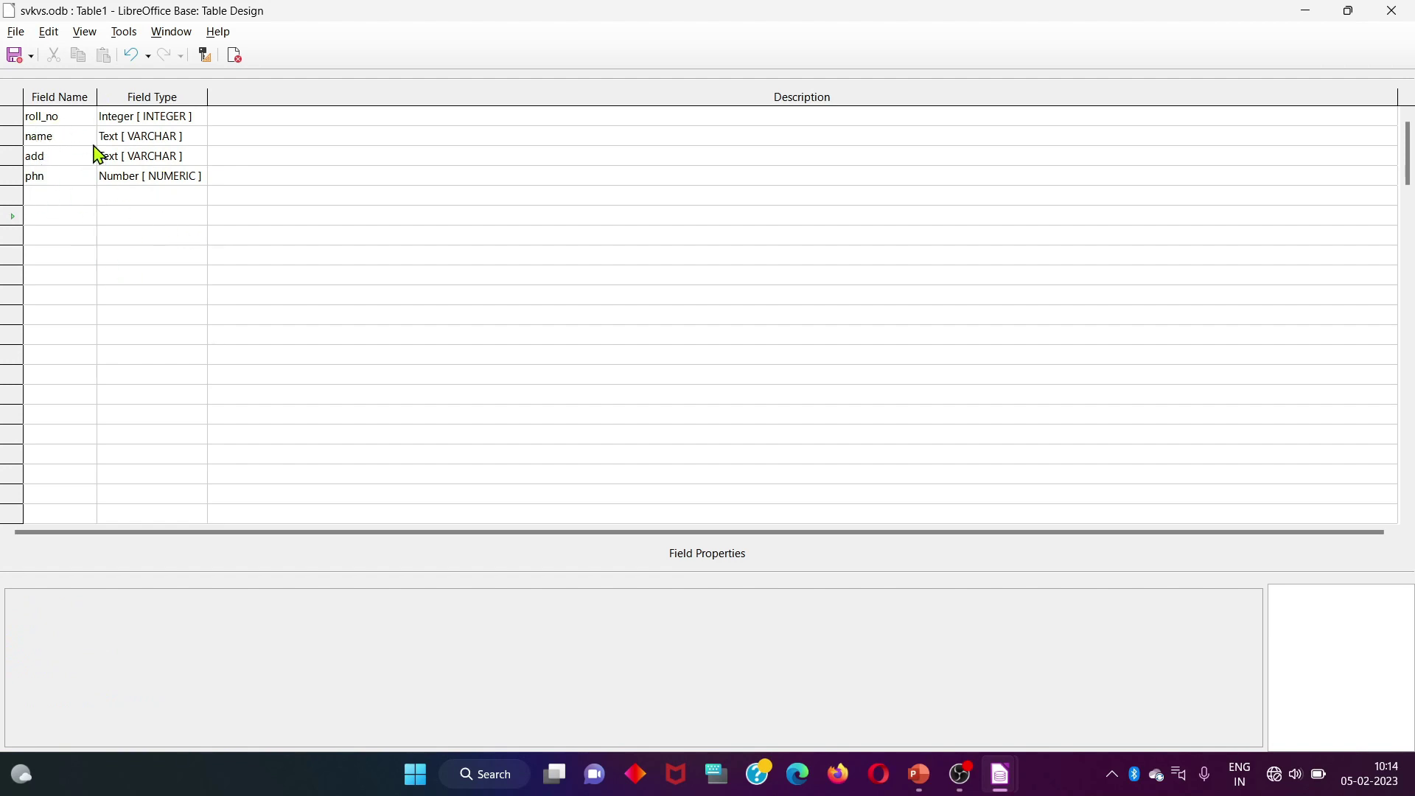
{"action": "left_click", "coordinate": [11, 104]}
{"action": "left_click", "coordinate": [34, 158]}
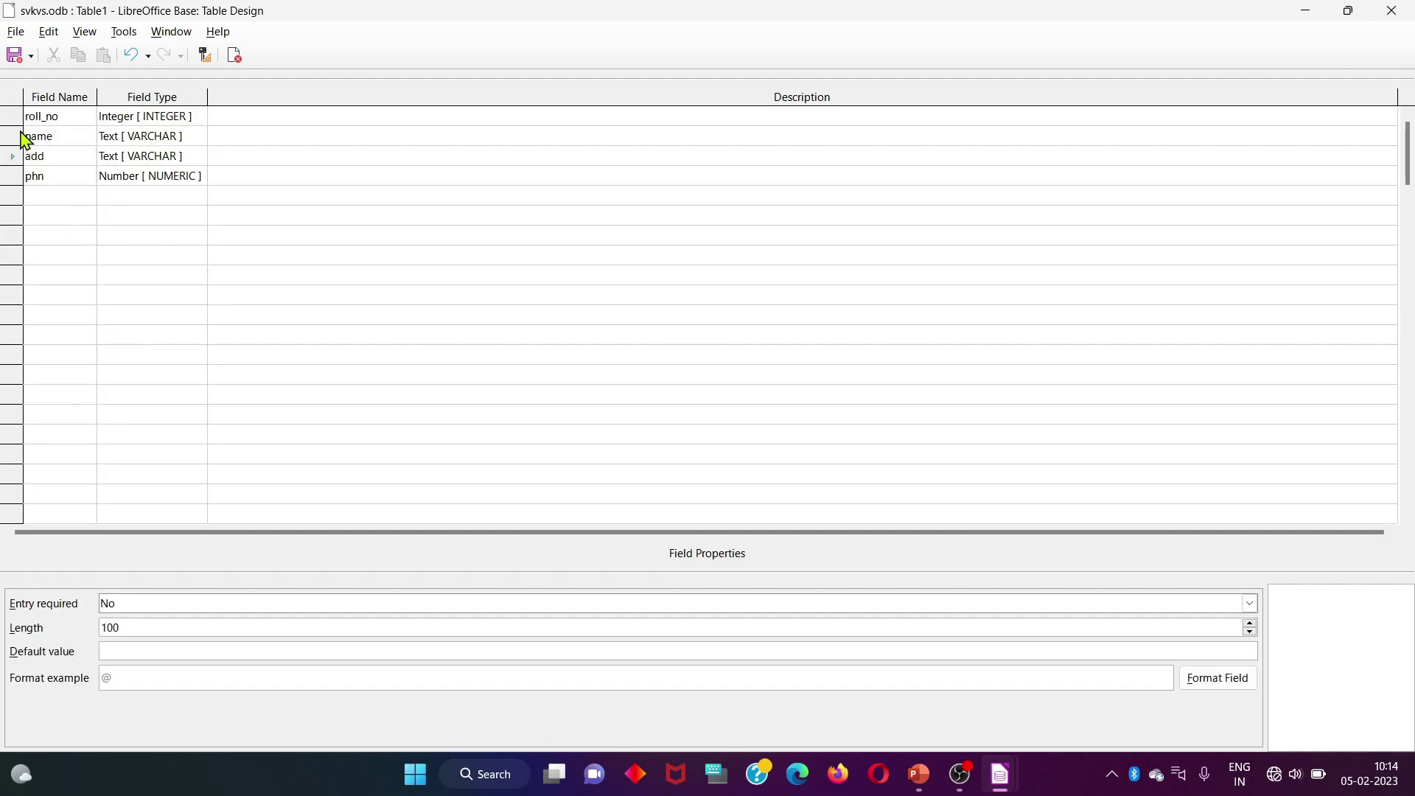
{"action": "left_click", "coordinate": [15, 122]}
Make roll_no the primary key and save the table design
{"action": "right_click", "coordinate": [16, 124]}
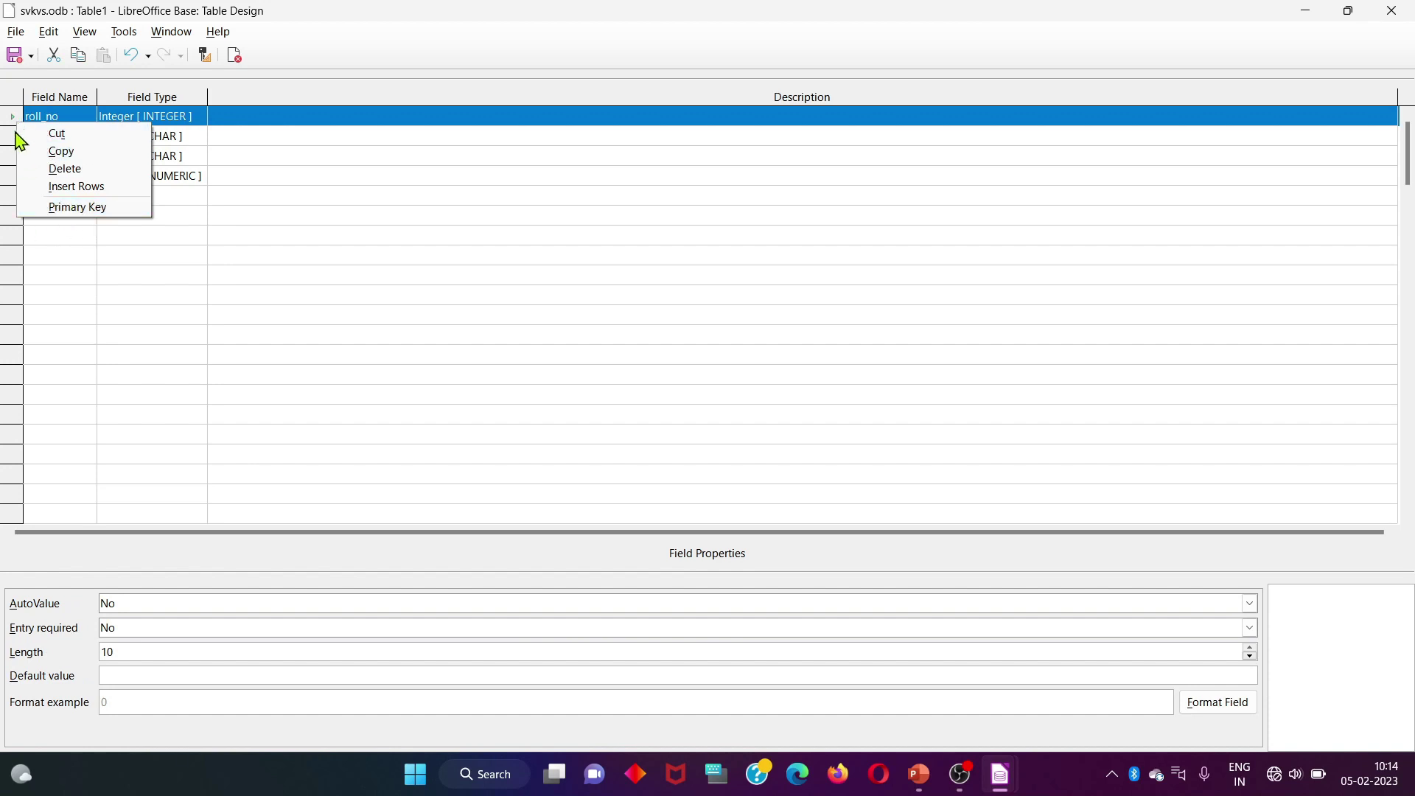
{"action": "key", "text": "Escape"}
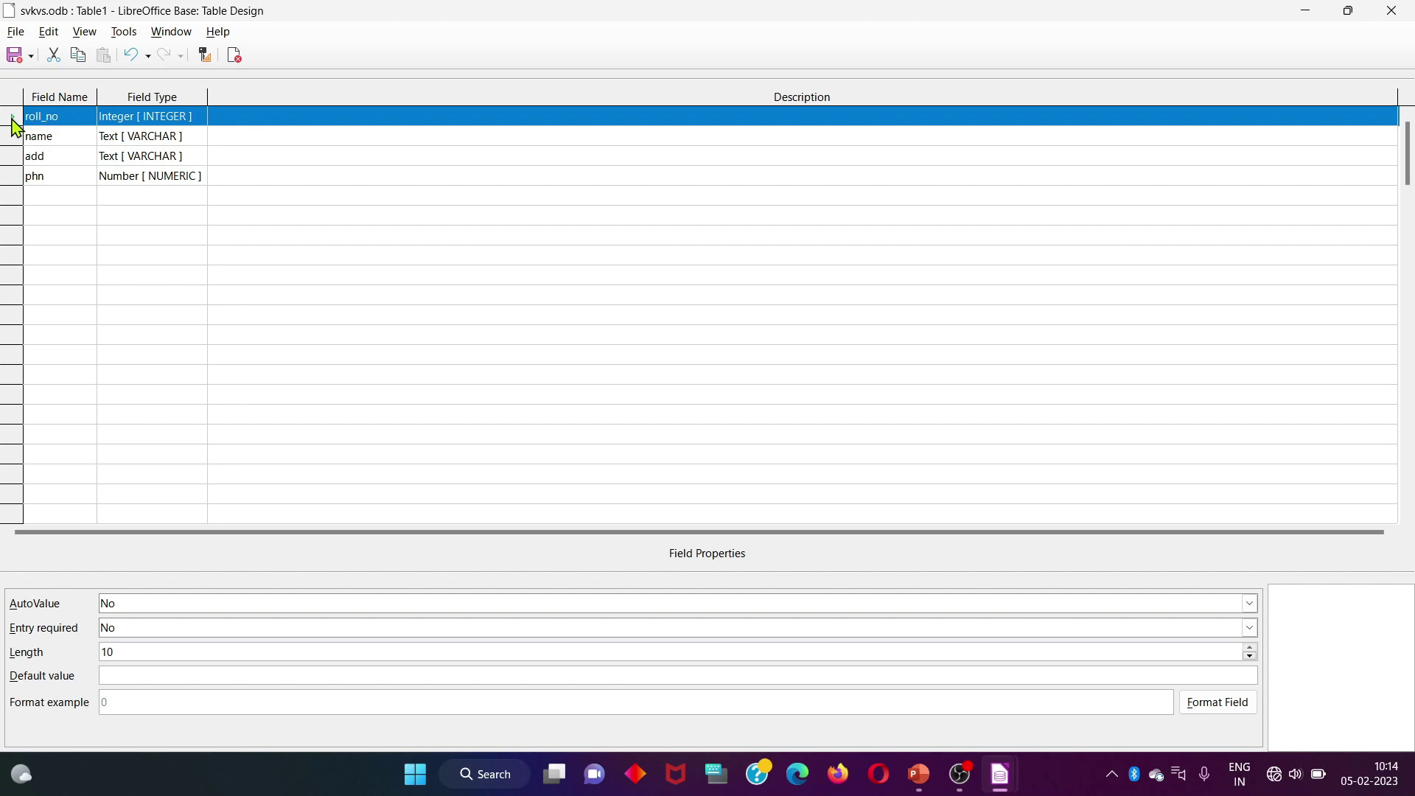
{"action": "right_click", "coordinate": [12, 118]}
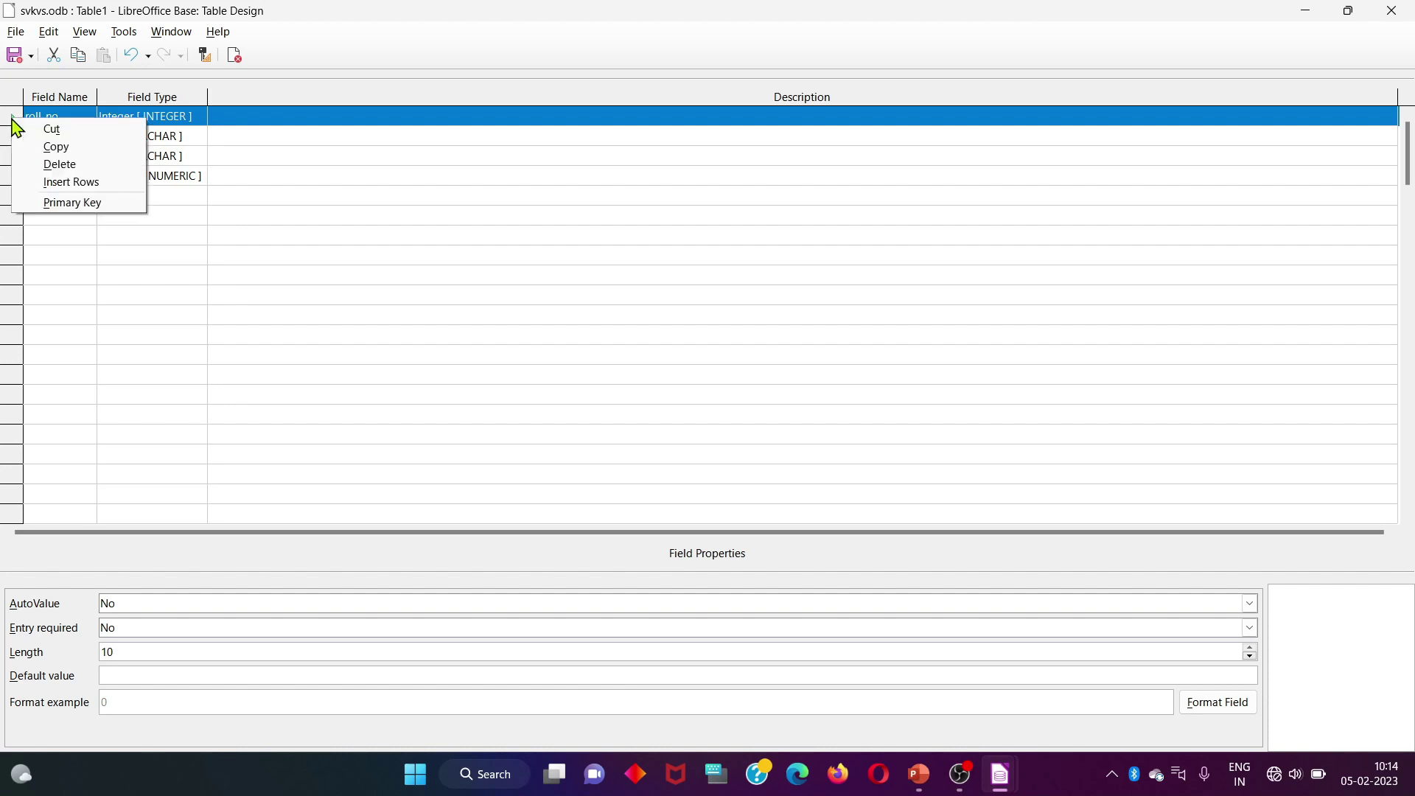
{"action": "left_click", "coordinate": [84, 203]}
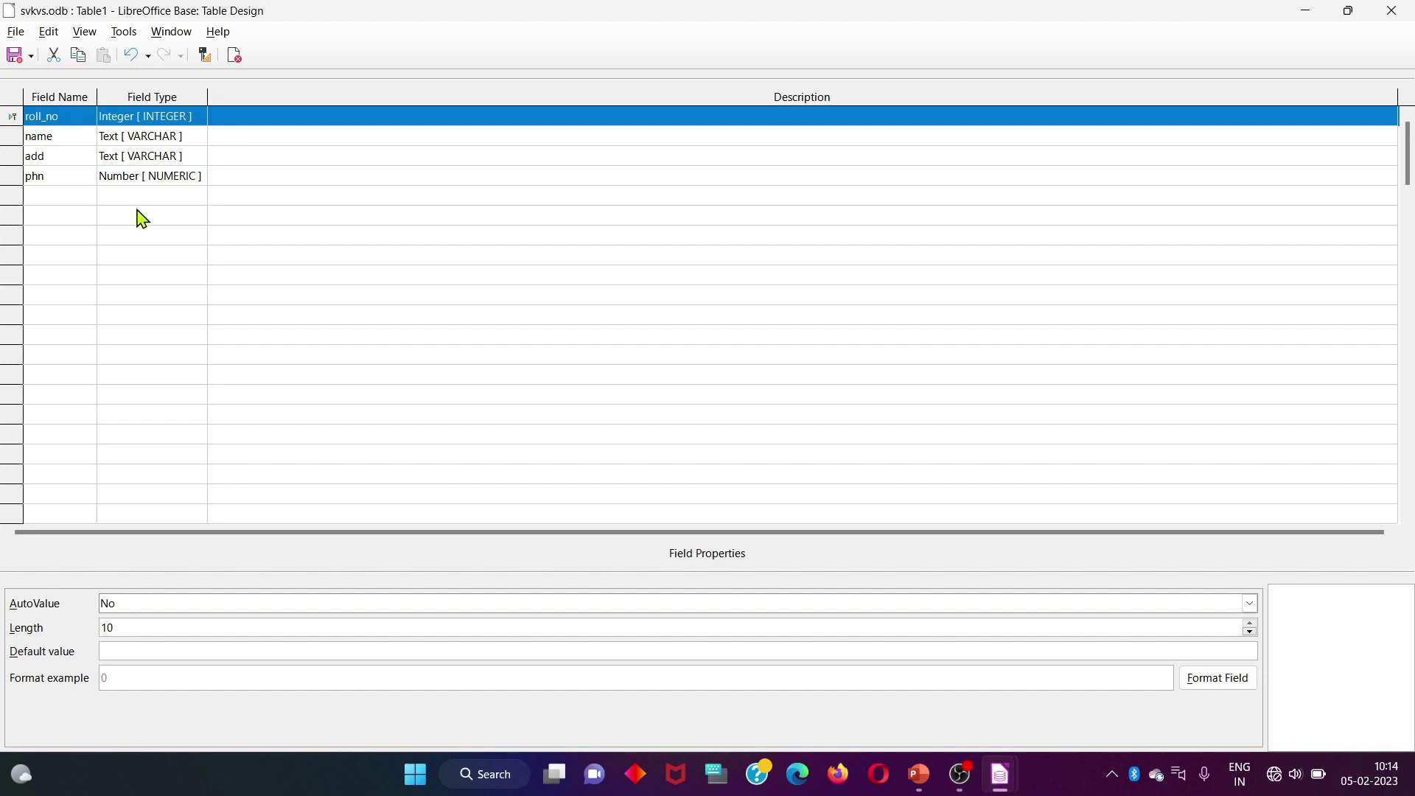
{"action": "left_click", "coordinate": [18, 56]}
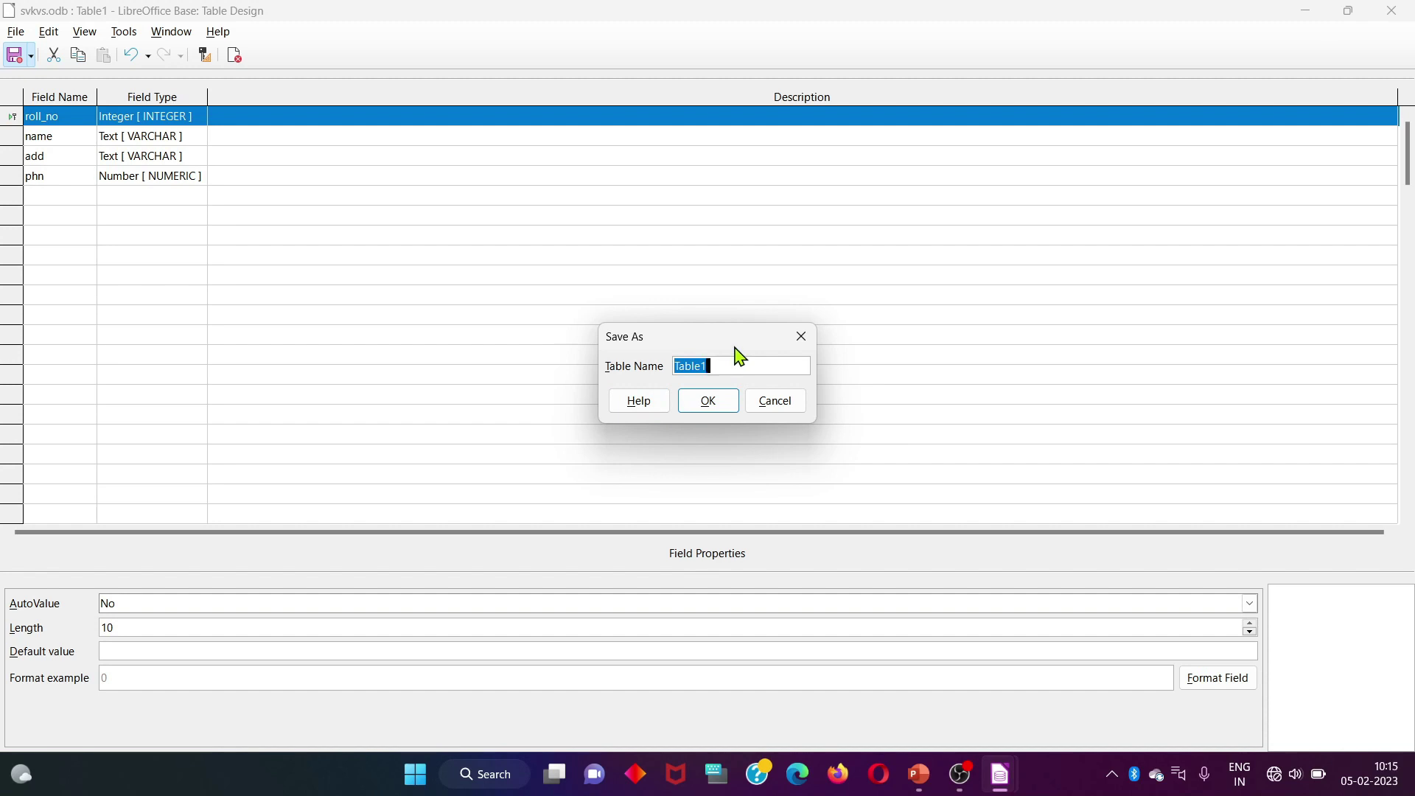
Name the table student, close the designer, and open student for data entry
{"action": "key", "text": "BackSpace"}
{"action": "type", "text": "student"}
{"action": "left_click", "coordinate": [739, 405]}
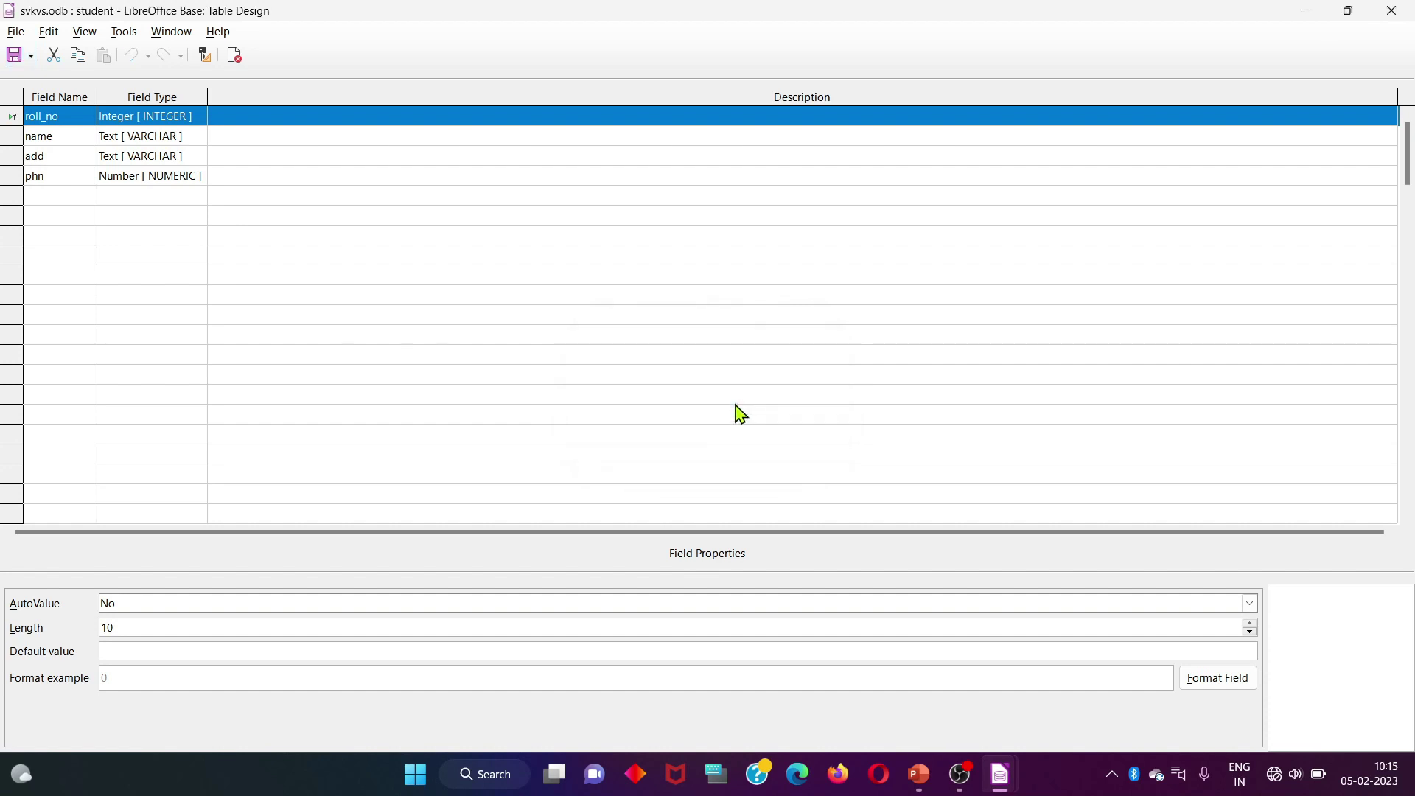
{"action": "left_click", "coordinate": [1392, 12]}
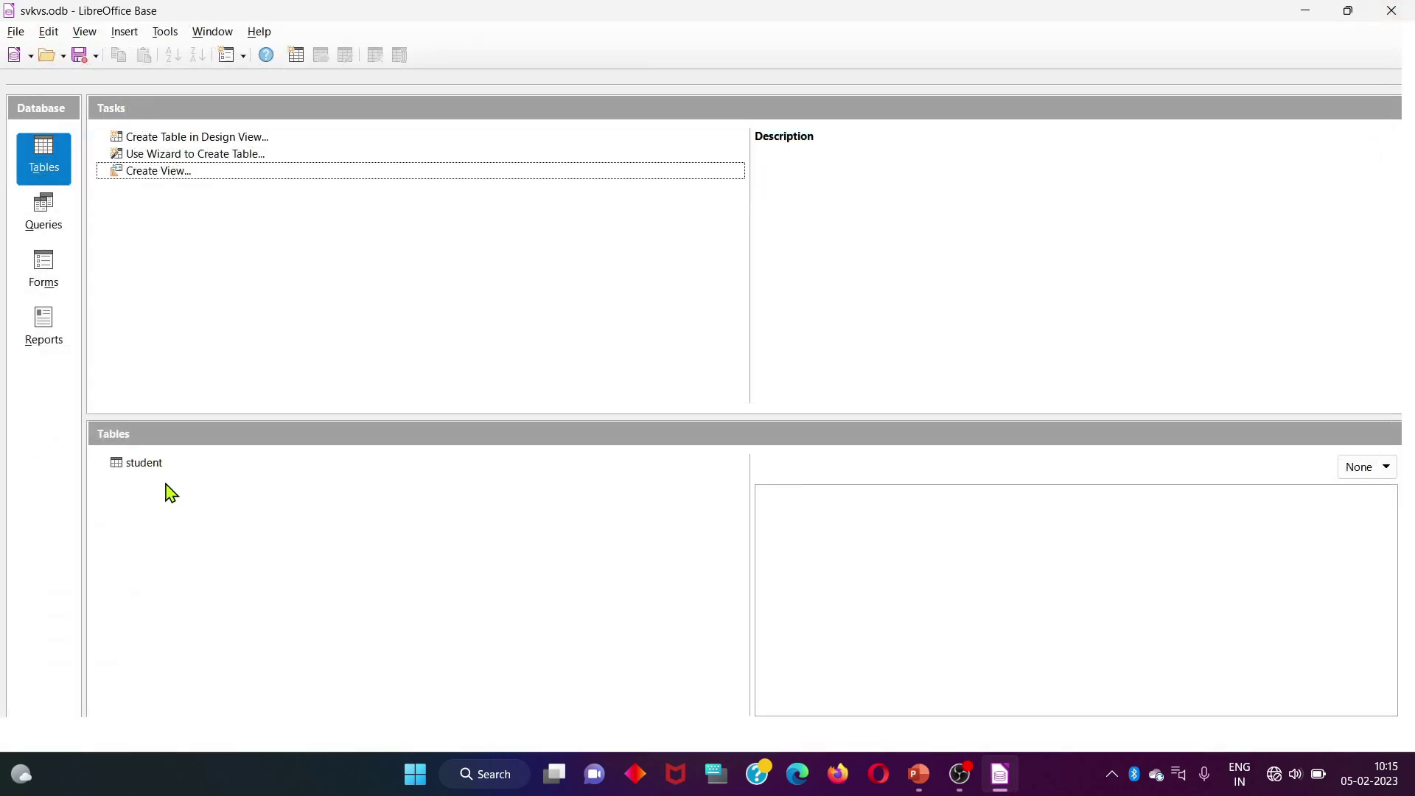
{"action": "double_click", "coordinate": [141, 465]}
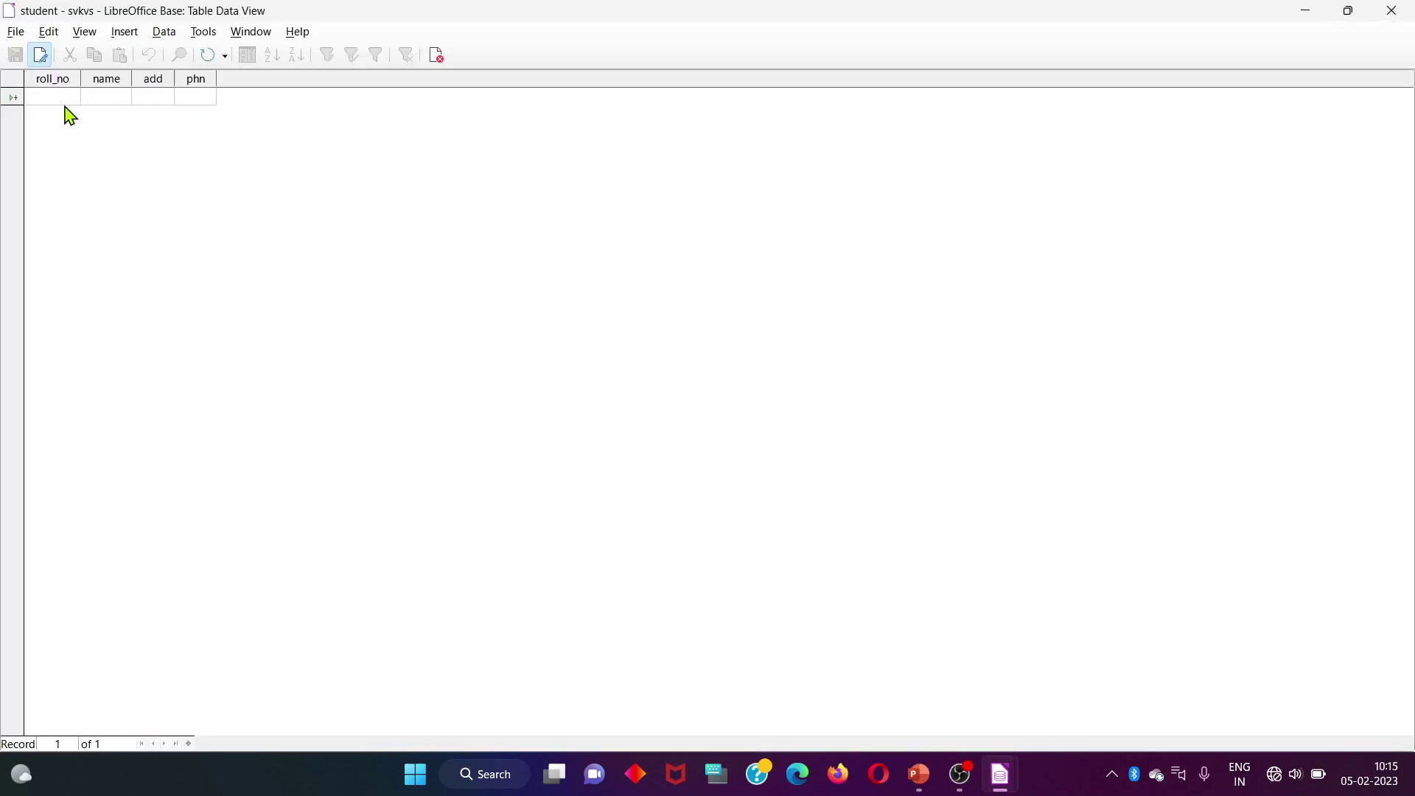
Enter student records 1 and 2, each with a name, address and phone number
{"action": "type", "text": "01"}
{"action": "left_click", "coordinate": [117, 98]}
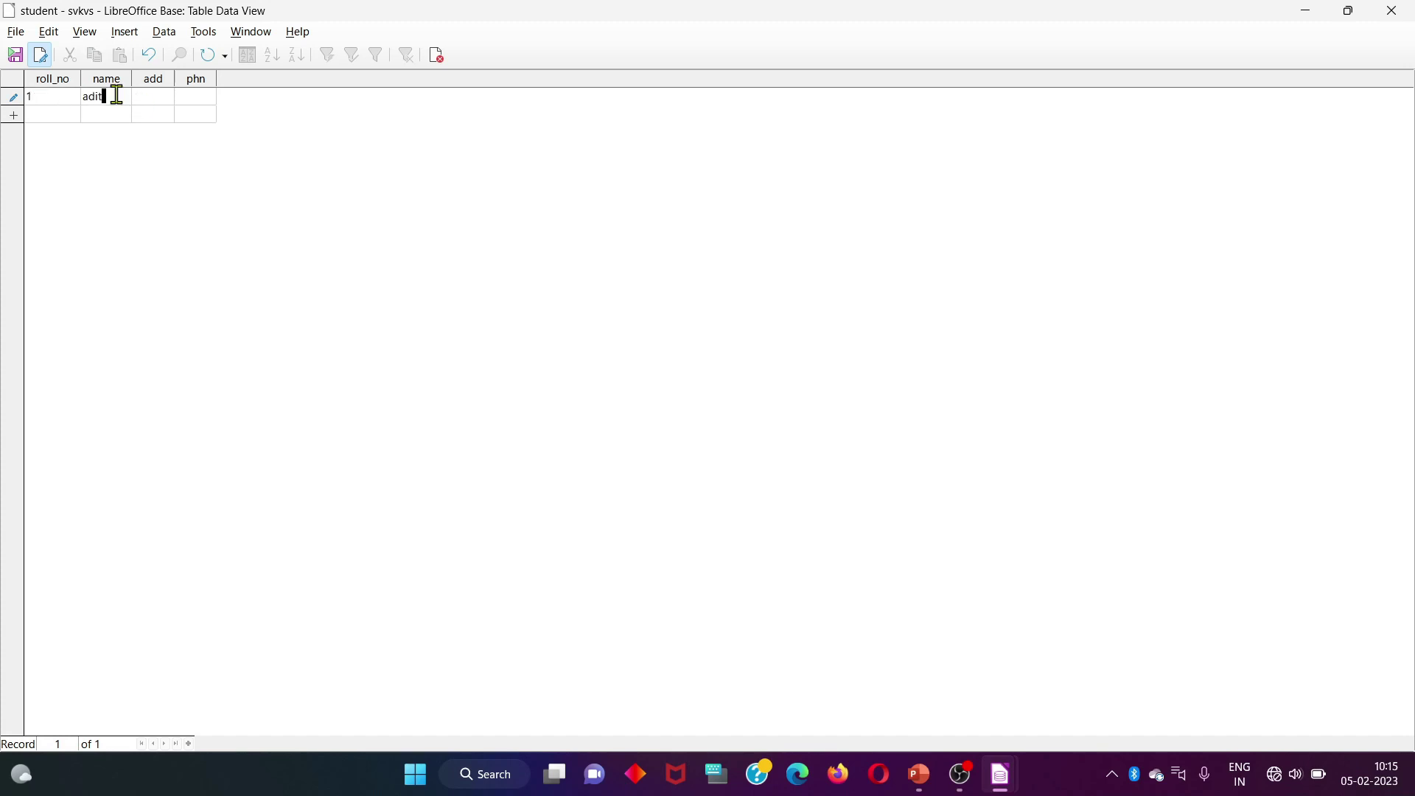
{"action": "left_click", "coordinate": [145, 97]}
{"action": "type", "text": "mu"}
{"action": "type", "text": "ranhat"}
{"action": "left_click", "coordinate": [195, 105]}
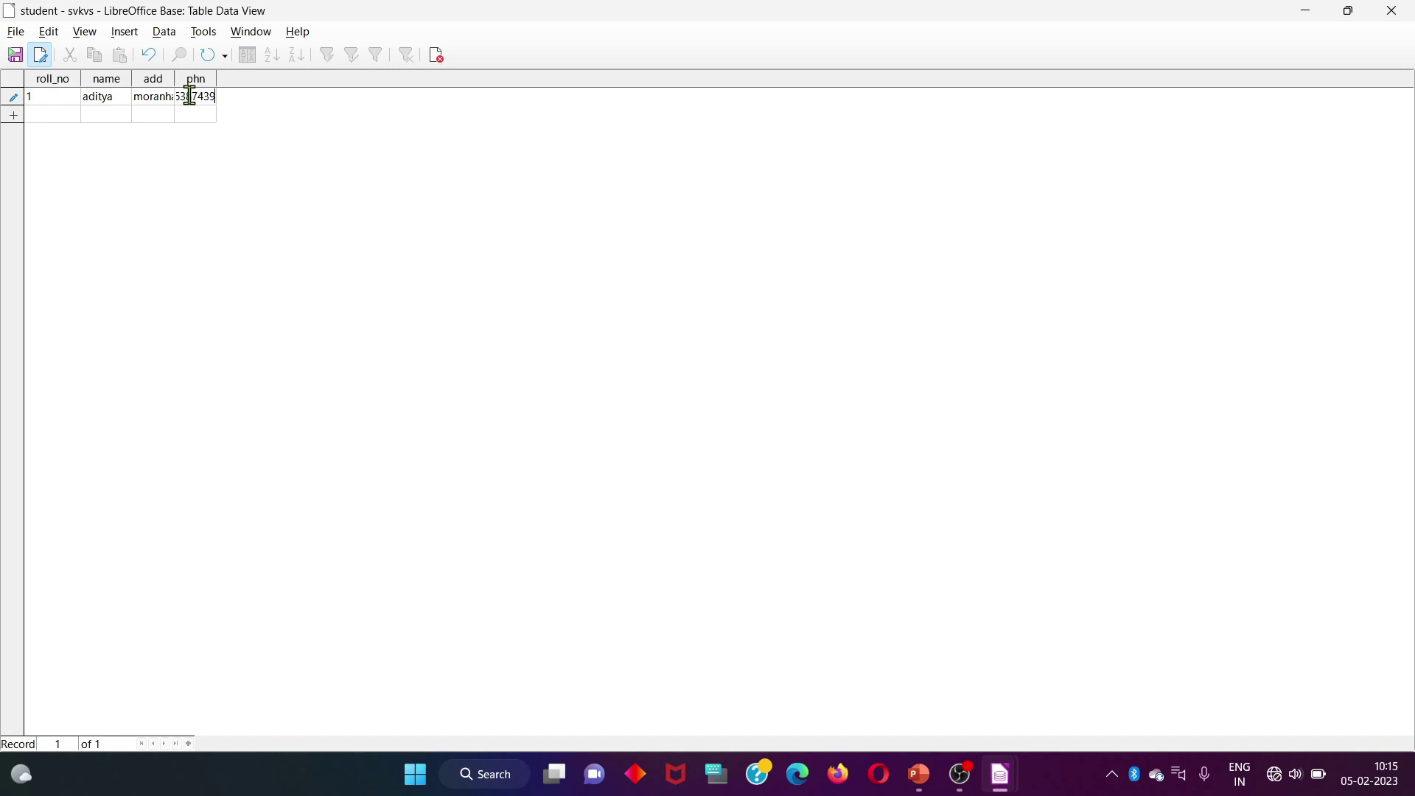
{"action": "left_click", "coordinate": [40, 114]}
{"action": "type", "text": "2"}
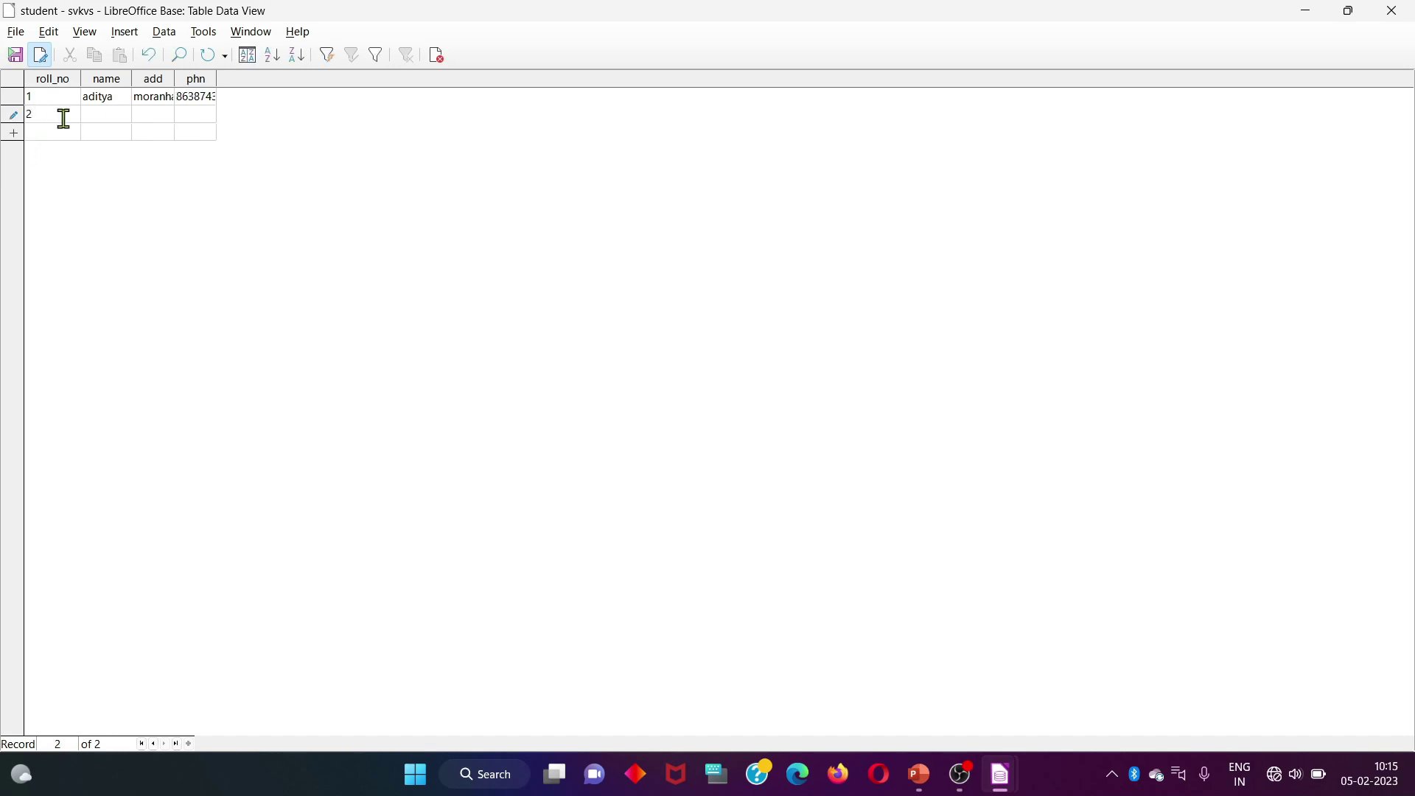
{"action": "left_click", "coordinate": [111, 110]}
{"action": "type", "text": "abhigyan"}
{"action": "left_click", "coordinate": [153, 115]}
{"action": "type", "text": "moranhat"}
{"action": "left_click", "coordinate": [199, 112]}
{"action": "type", "text": "5545555"}
Enter student records 3 and 4 with names, addresses and phones, then save the record
{"action": "left_click", "coordinate": [54, 137]}
{"action": "type", "text": "3"}
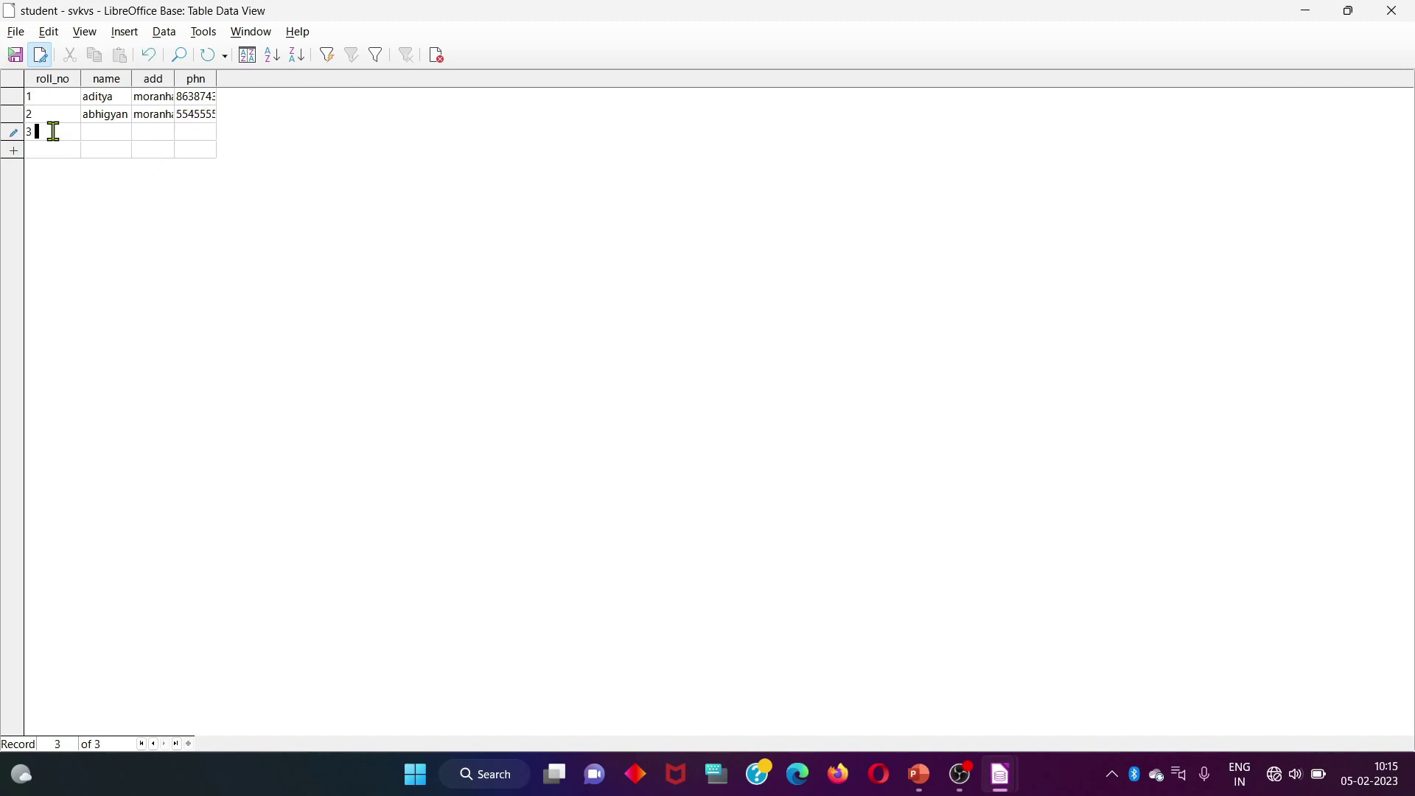
{"action": "left_click", "coordinate": [100, 132]}
{"action": "type", "text": "uddipta"}
{"action": "left_click", "coordinate": [151, 136]}
{"action": "left_click", "coordinate": [141, 131]}
{"action": "type", "text": "mor"}
{"action": "type", "text": "anhat"}
{"action": "left_click", "coordinate": [193, 130]}
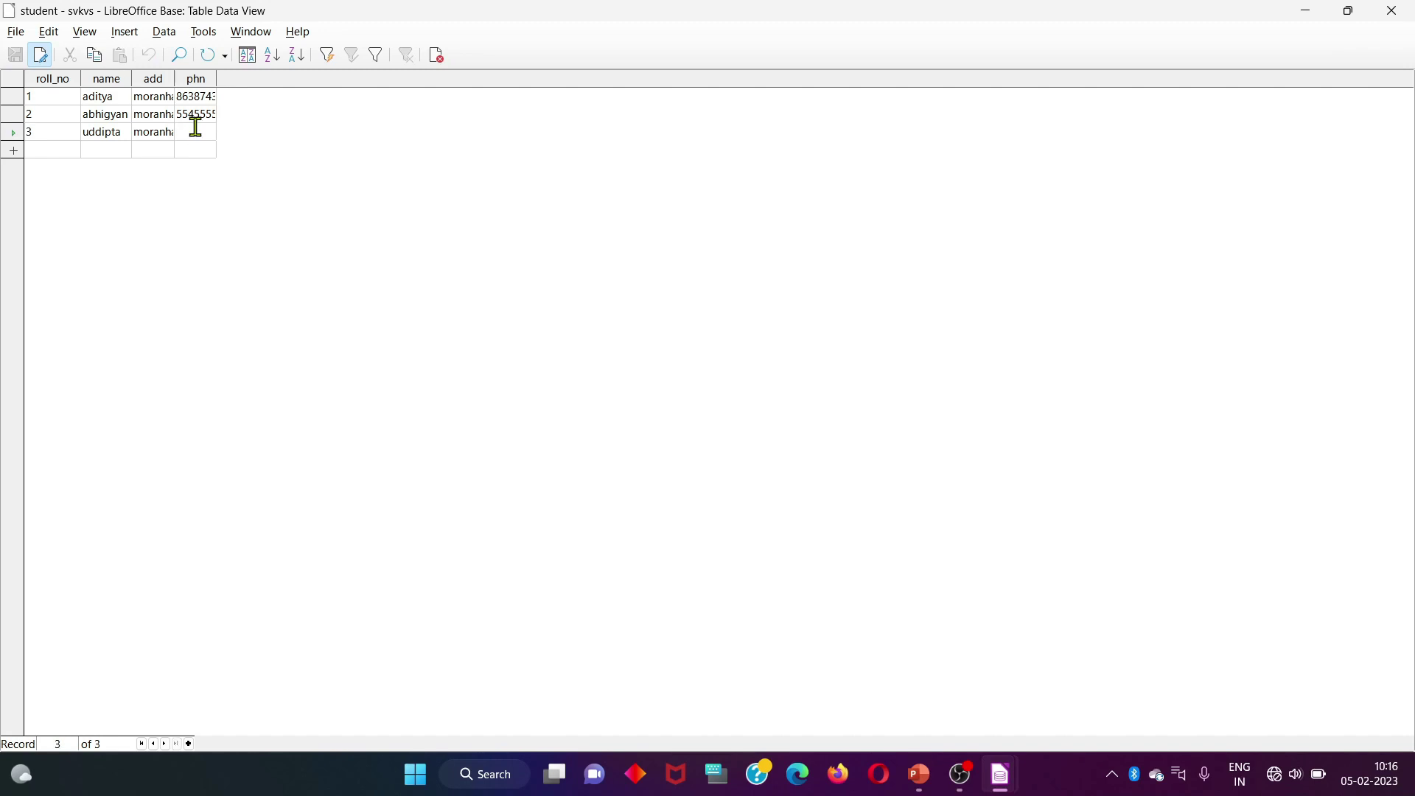
{"action": "type", "text": "555"}
{"action": "left_click", "coordinate": [54, 148]}
{"action": "type", "text": "4"}
{"action": "left_click", "coordinate": [105, 152]}
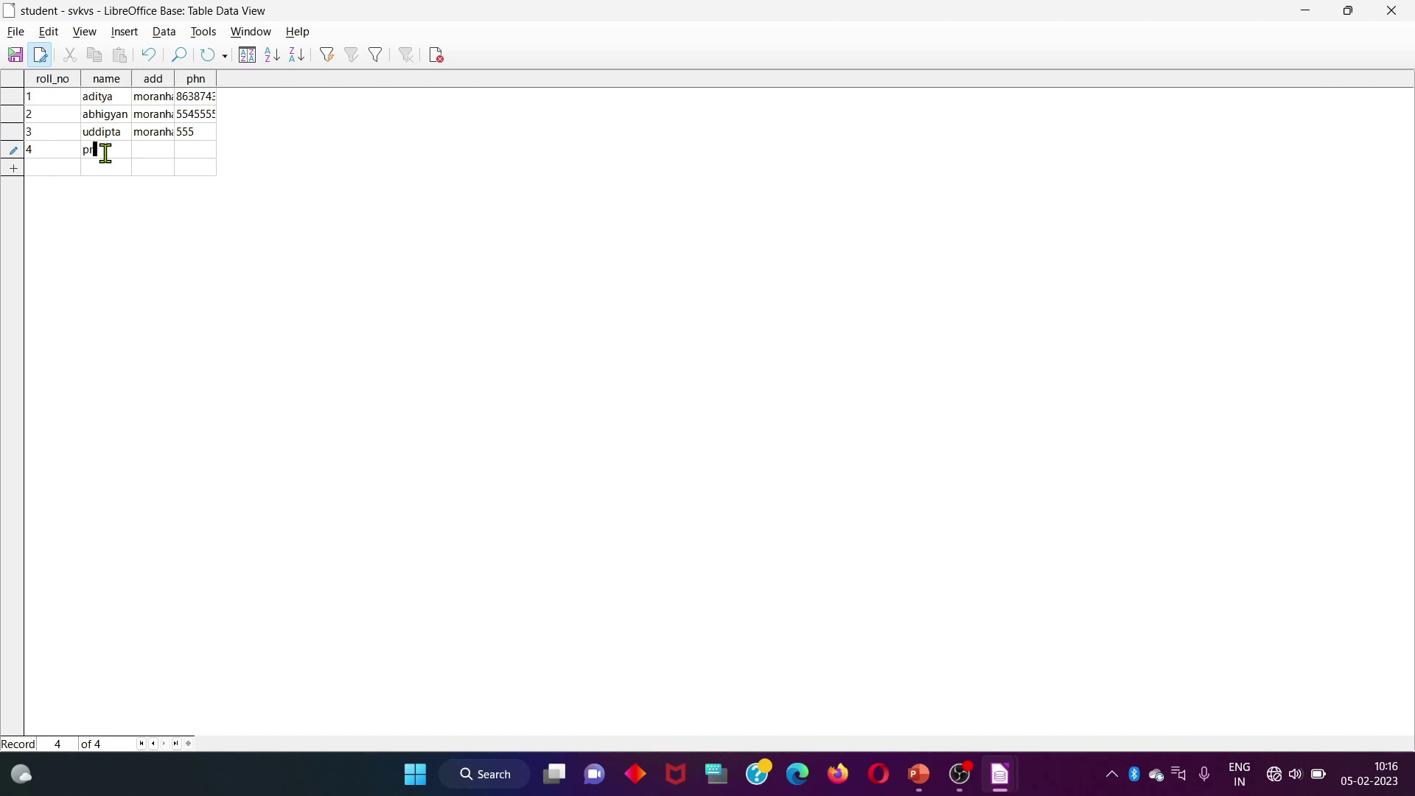
{"action": "type", "text": "pragyan"}
{"action": "left_click", "coordinate": [147, 154]}
{"action": "type", "text": "moranhat"}
{"action": "left_click", "coordinate": [192, 148]}
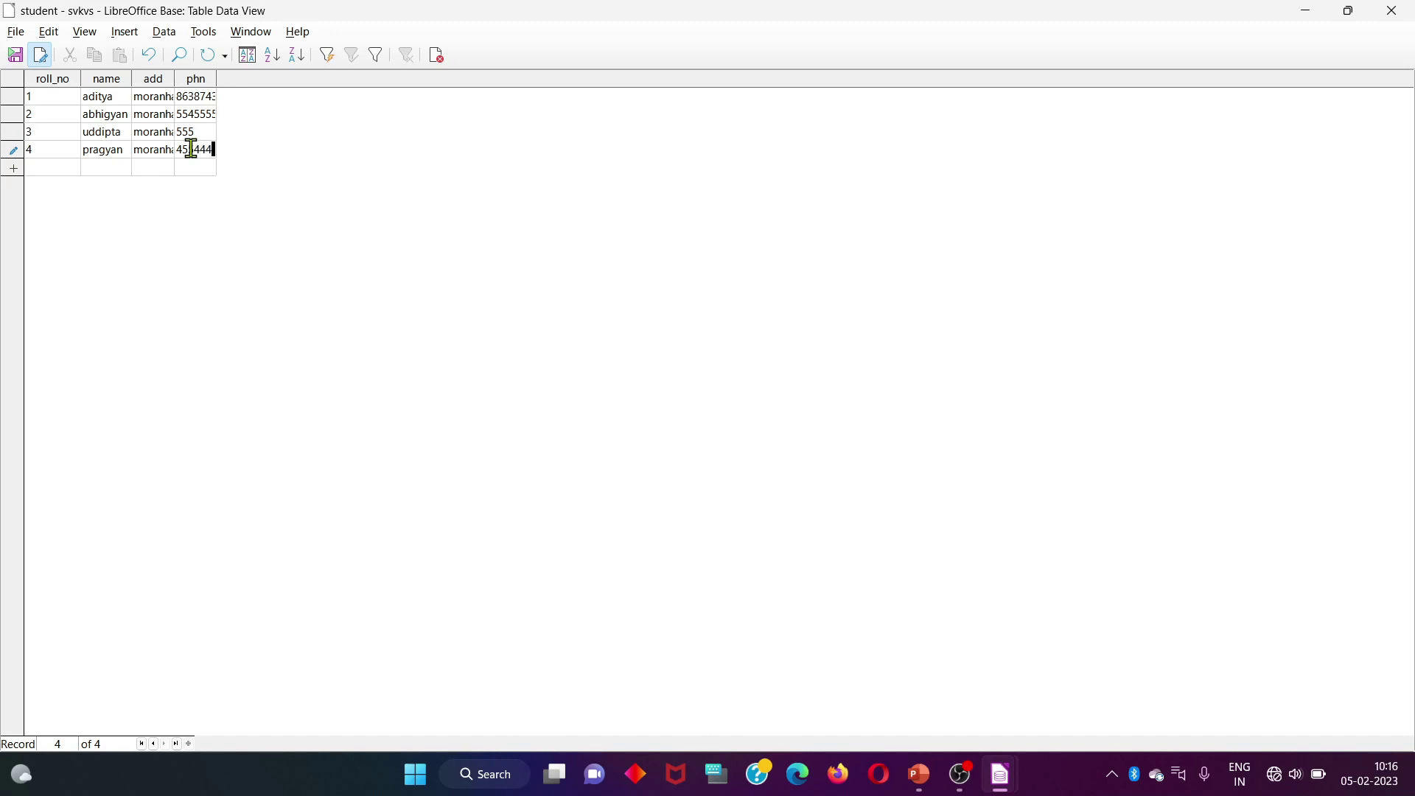
{"action": "left_click", "coordinate": [15, 55]}
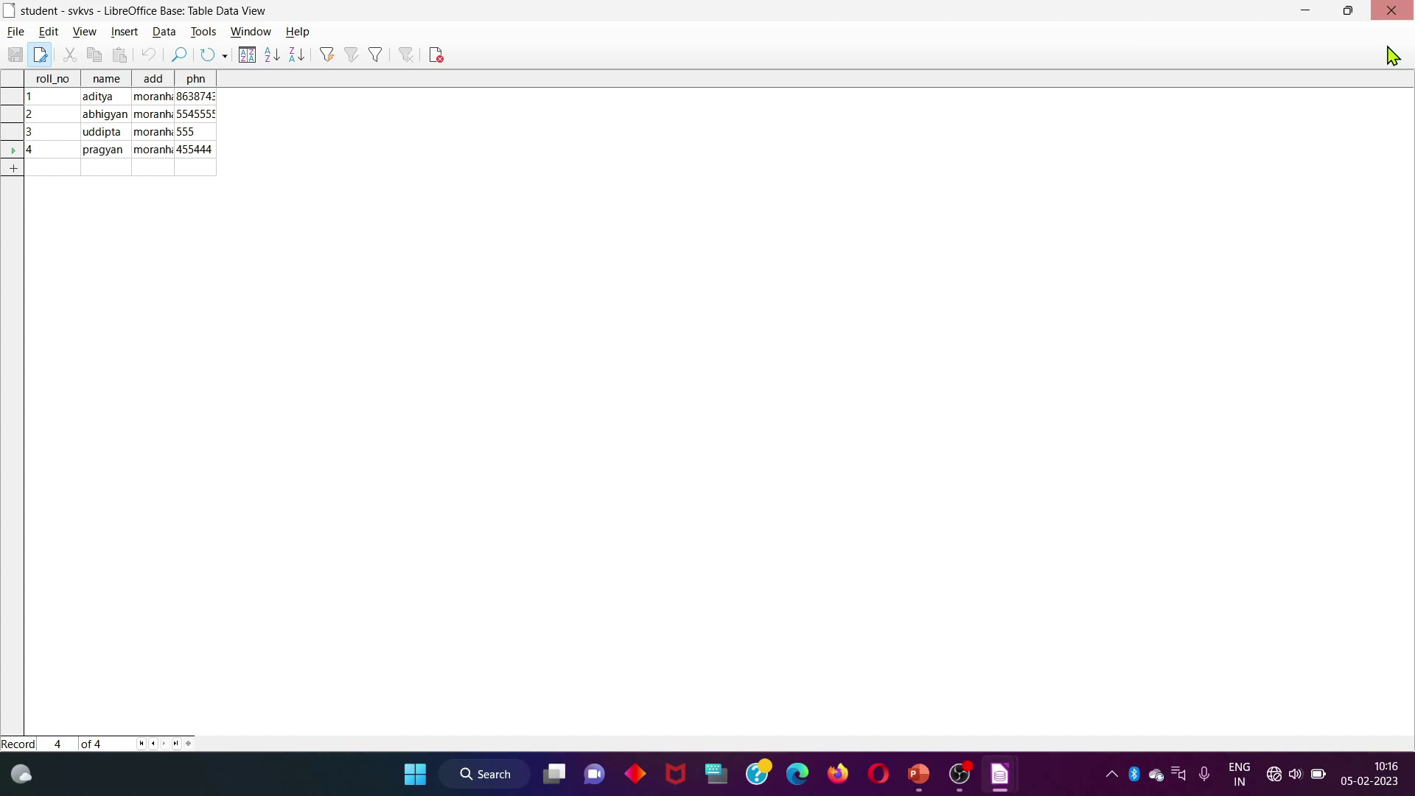
Close the student data view, reopen it to check the records, then minimize it
{"action": "left_click", "coordinate": [1392, 10]}
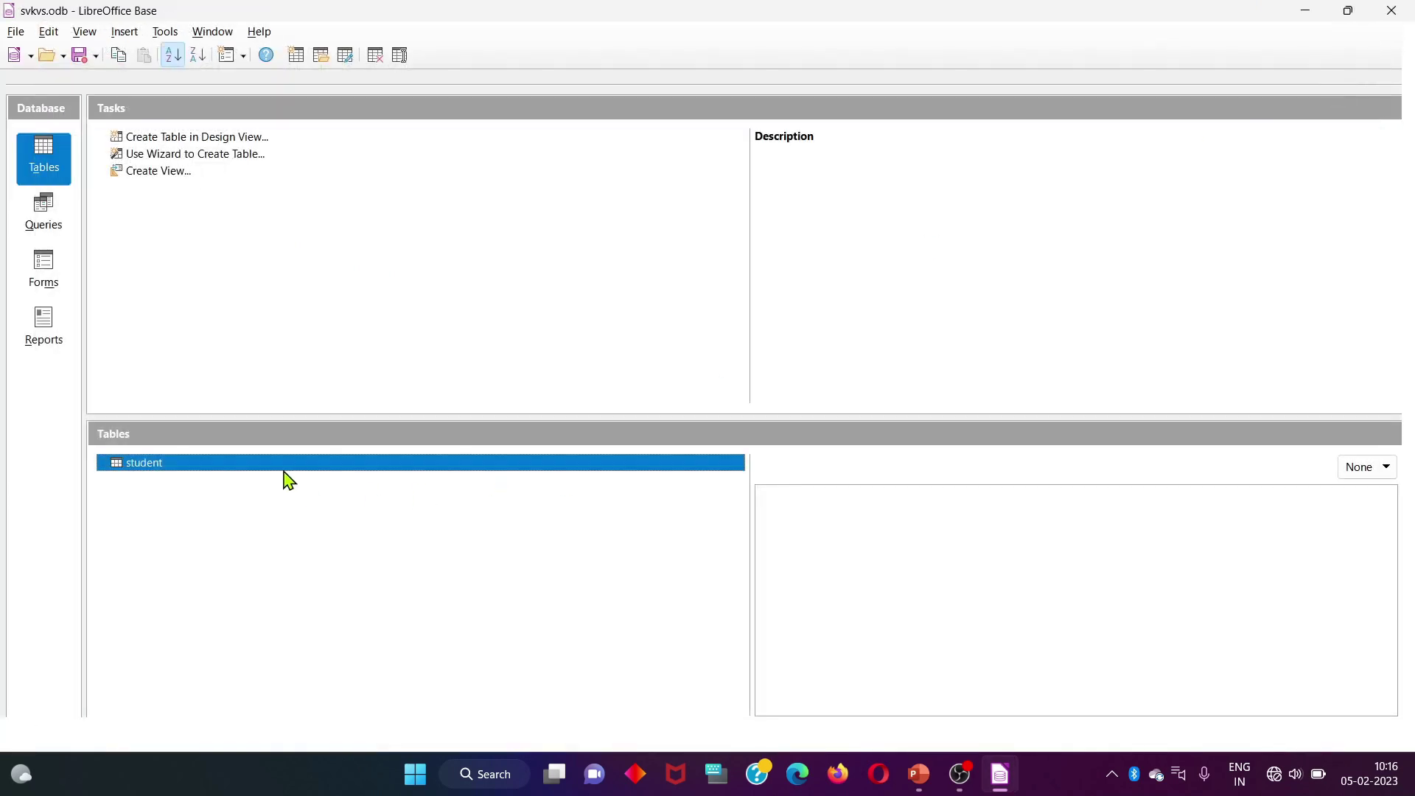
{"action": "double_click", "coordinate": [286, 471]}
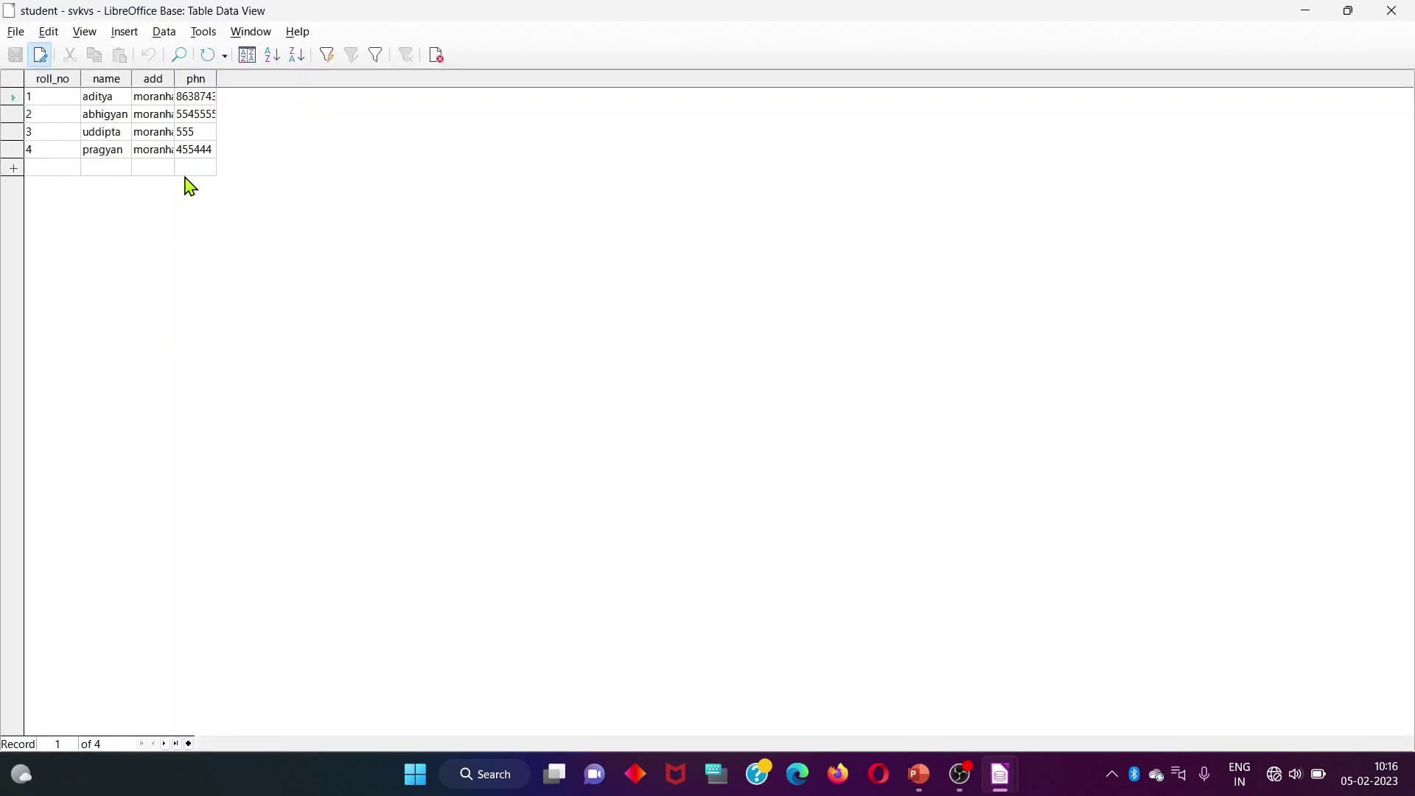
{"action": "left_click", "coordinate": [1310, 10]}
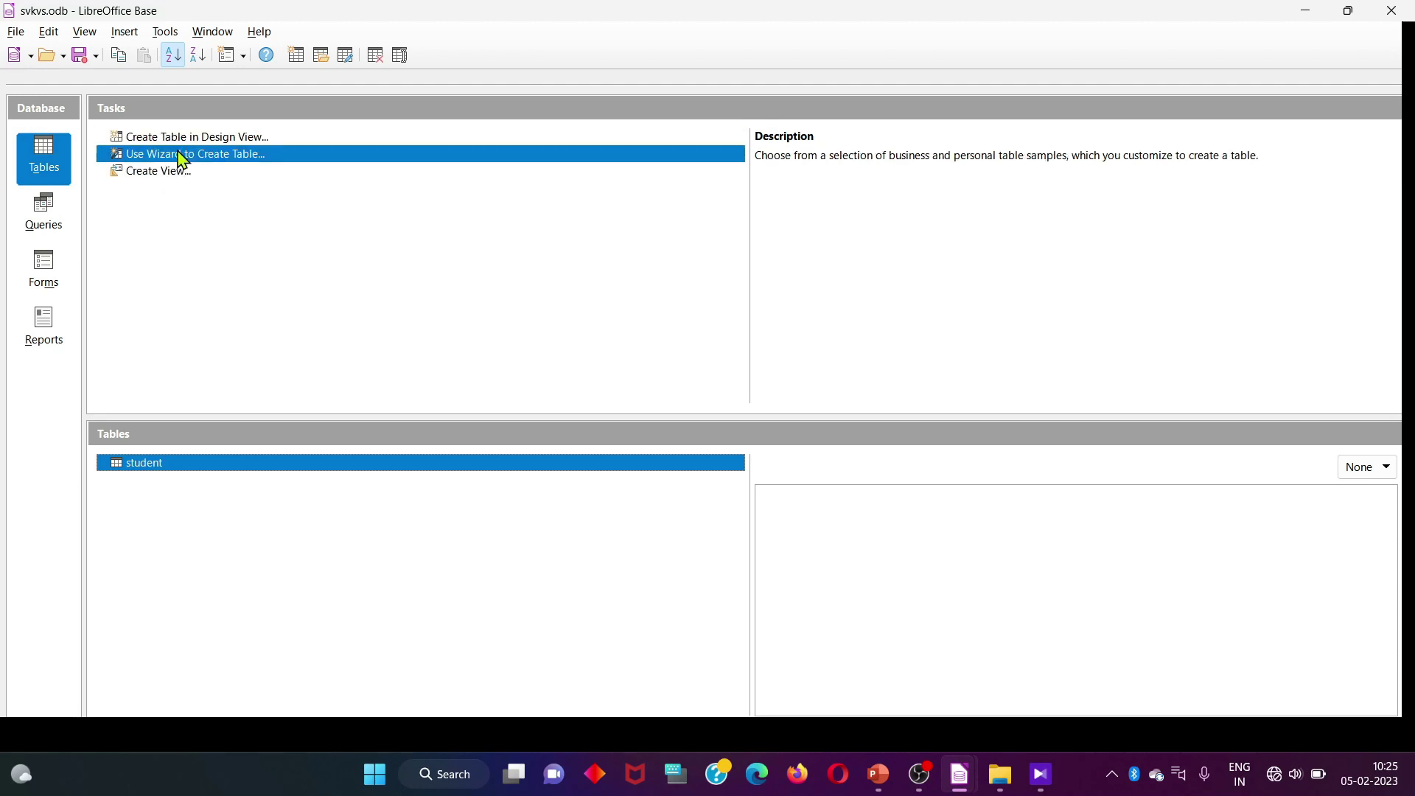
Launch the Table Wizard and choose the Business Orders sample table
{"action": "left_click", "coordinate": [226, 153]}
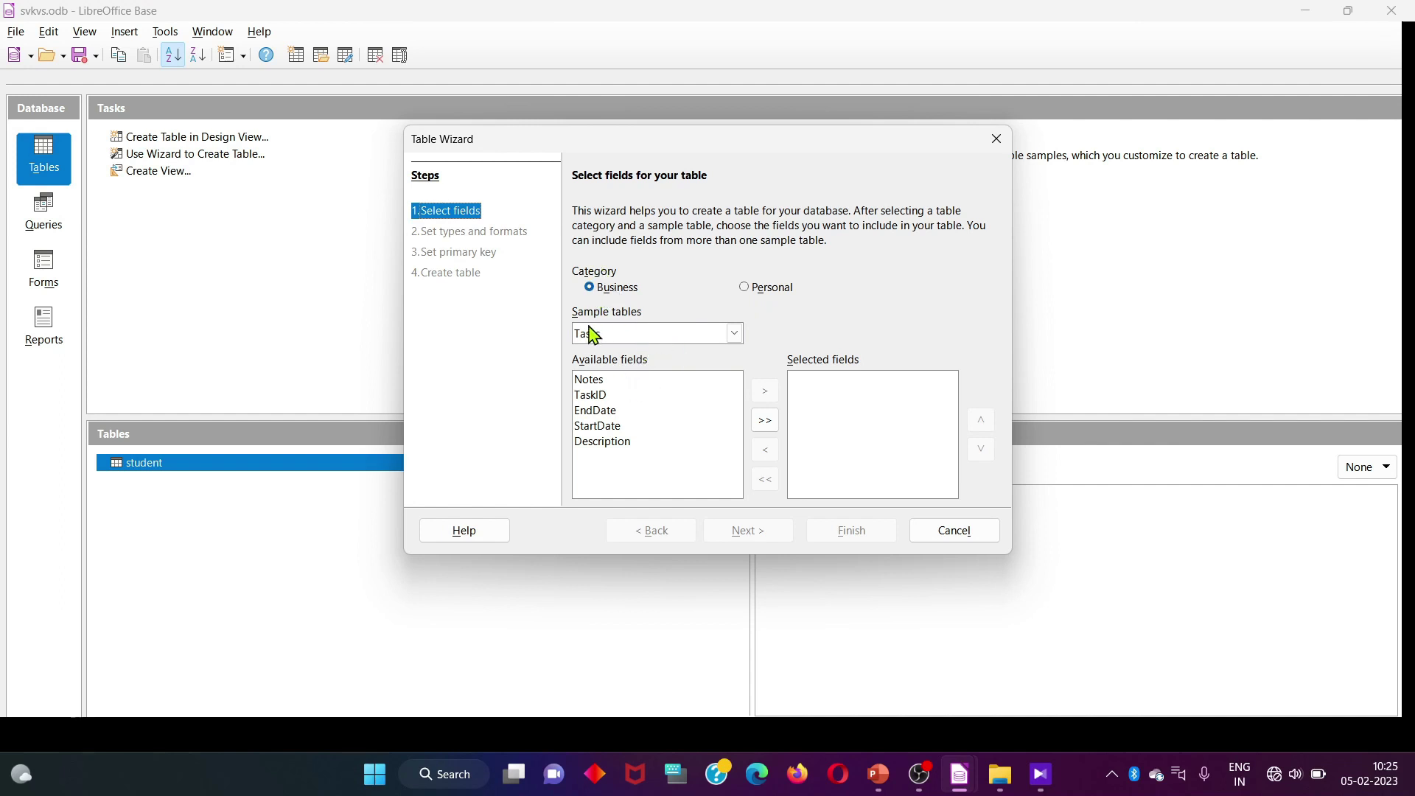
{"action": "left_click", "coordinate": [704, 333]}
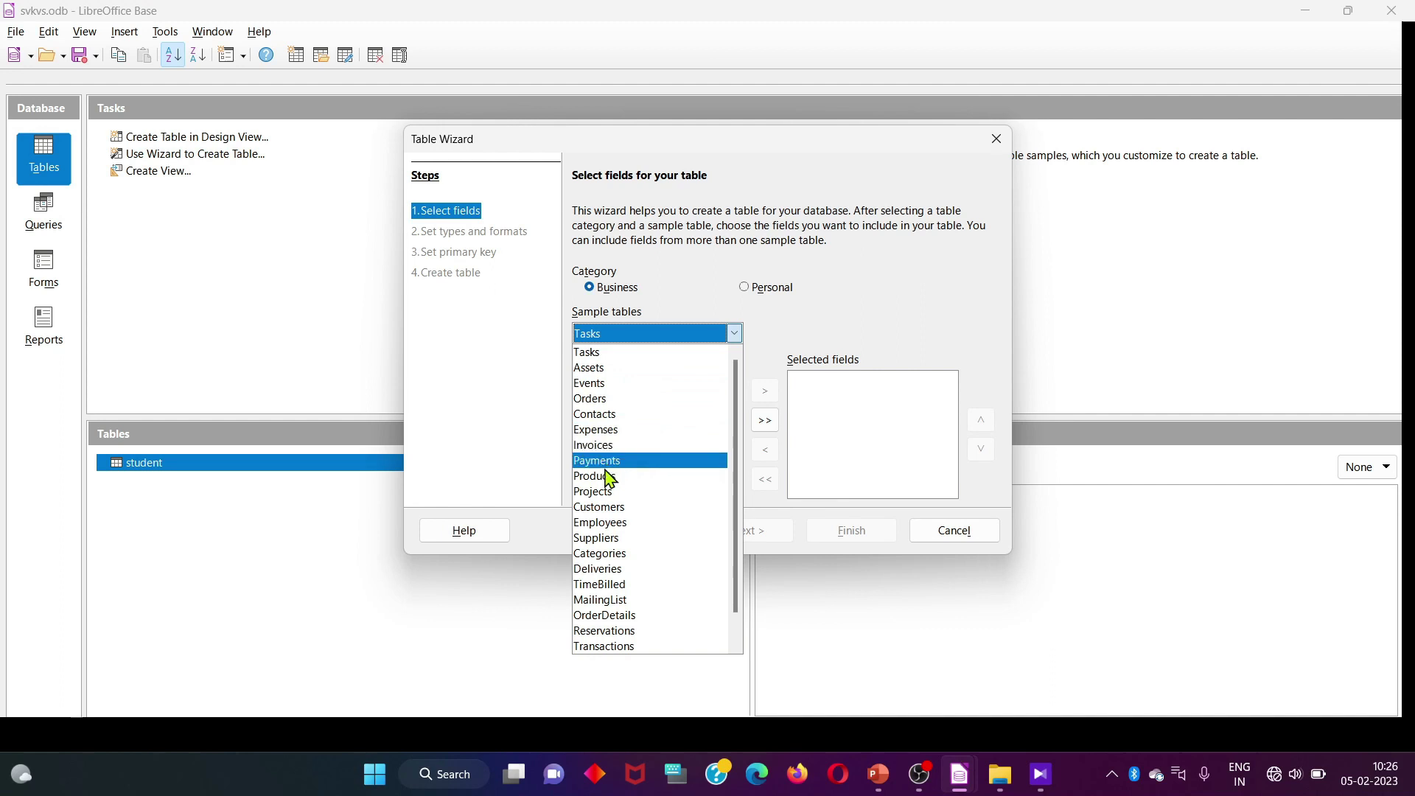
{"action": "scroll", "coordinate": [617, 476], "scroll_direction": "down", "scroll_amount": 1}
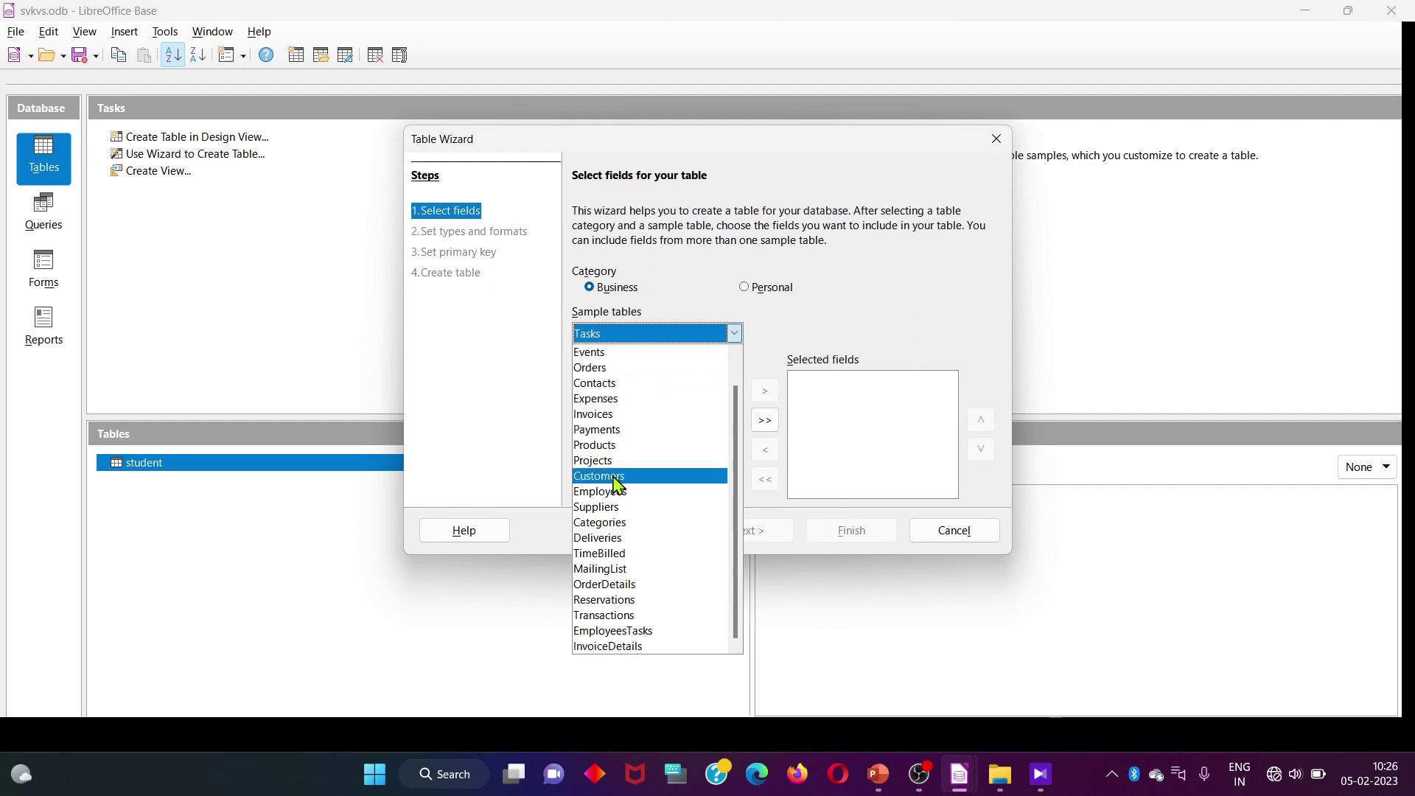
{"action": "scroll", "coordinate": [594, 376], "scroll_direction": "up", "scroll_amount": 1}
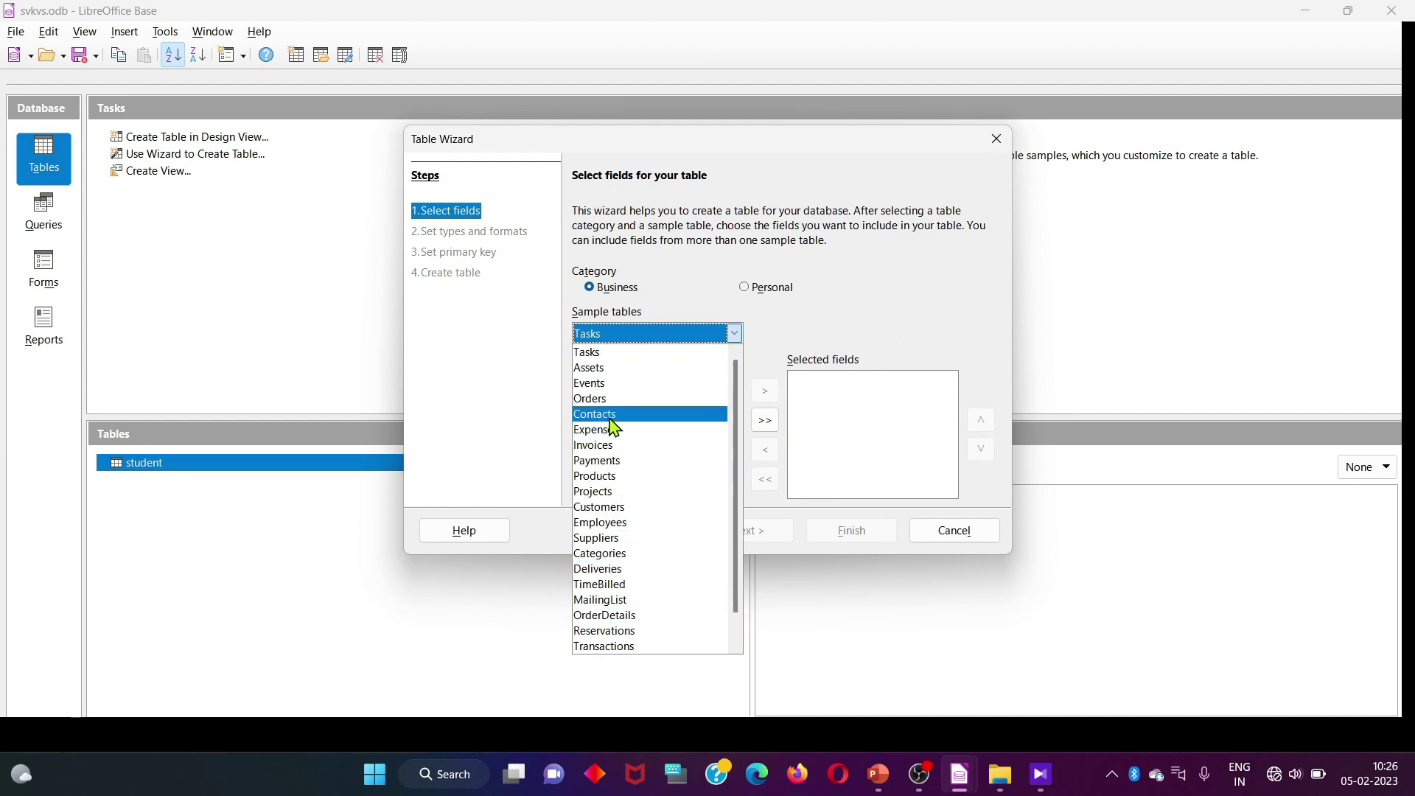
{"action": "left_click", "coordinate": [606, 399]}
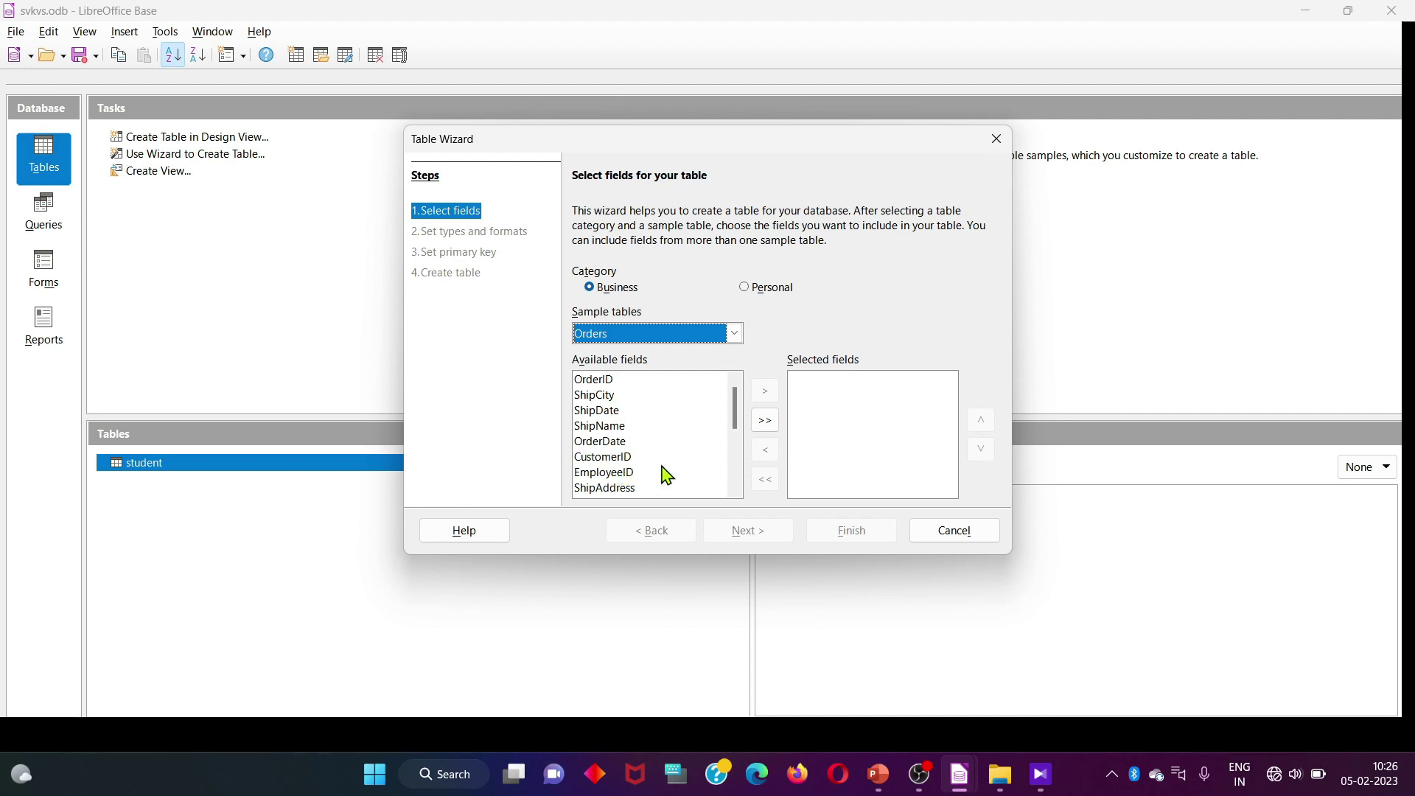
{"action": "left_click_drag", "start_coordinate": [733, 420], "coordinate": [735, 420]}
Add OrderID as the first chosen field, after briefly adding and removing all fields
{"action": "left_click", "coordinate": [610, 383]}
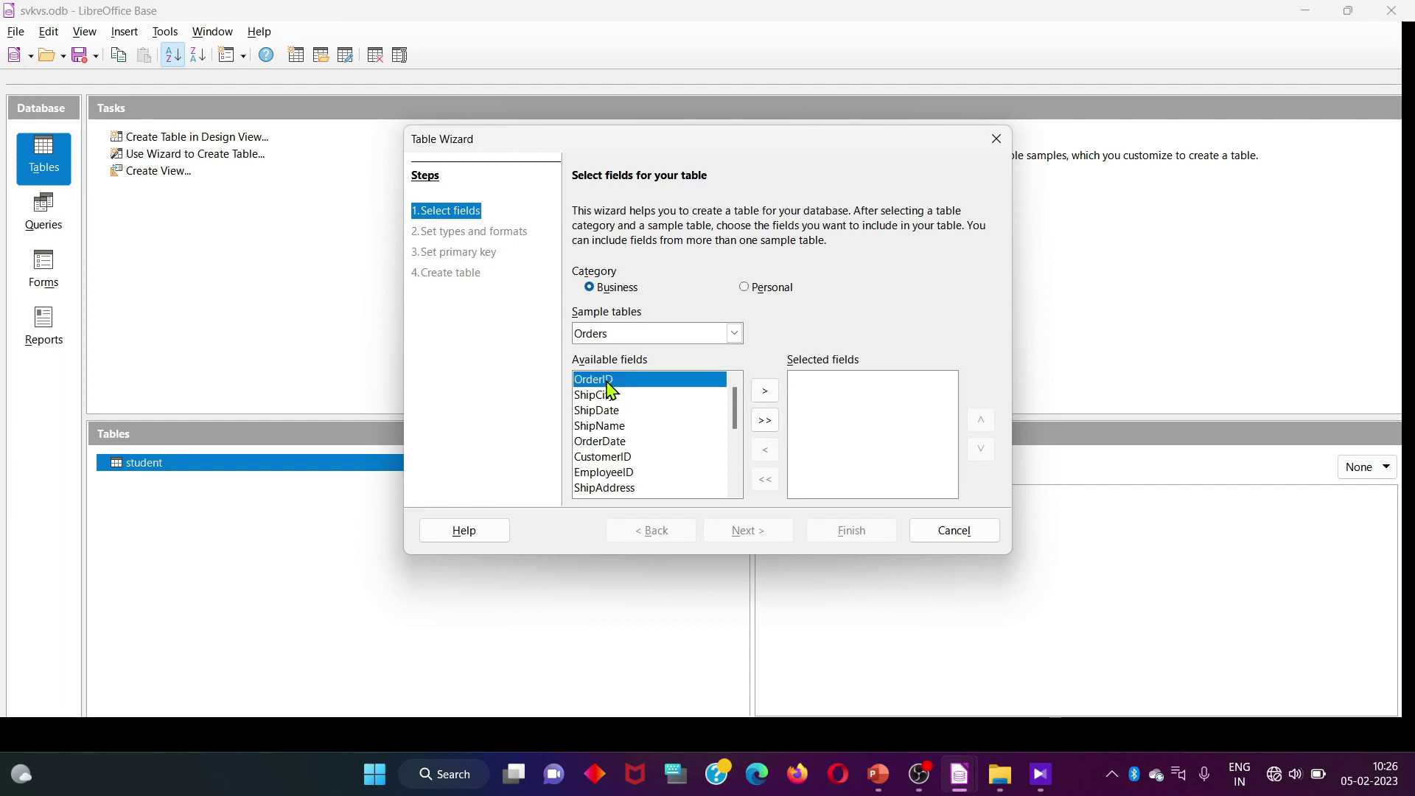
{"action": "left_click", "coordinate": [766, 392]}
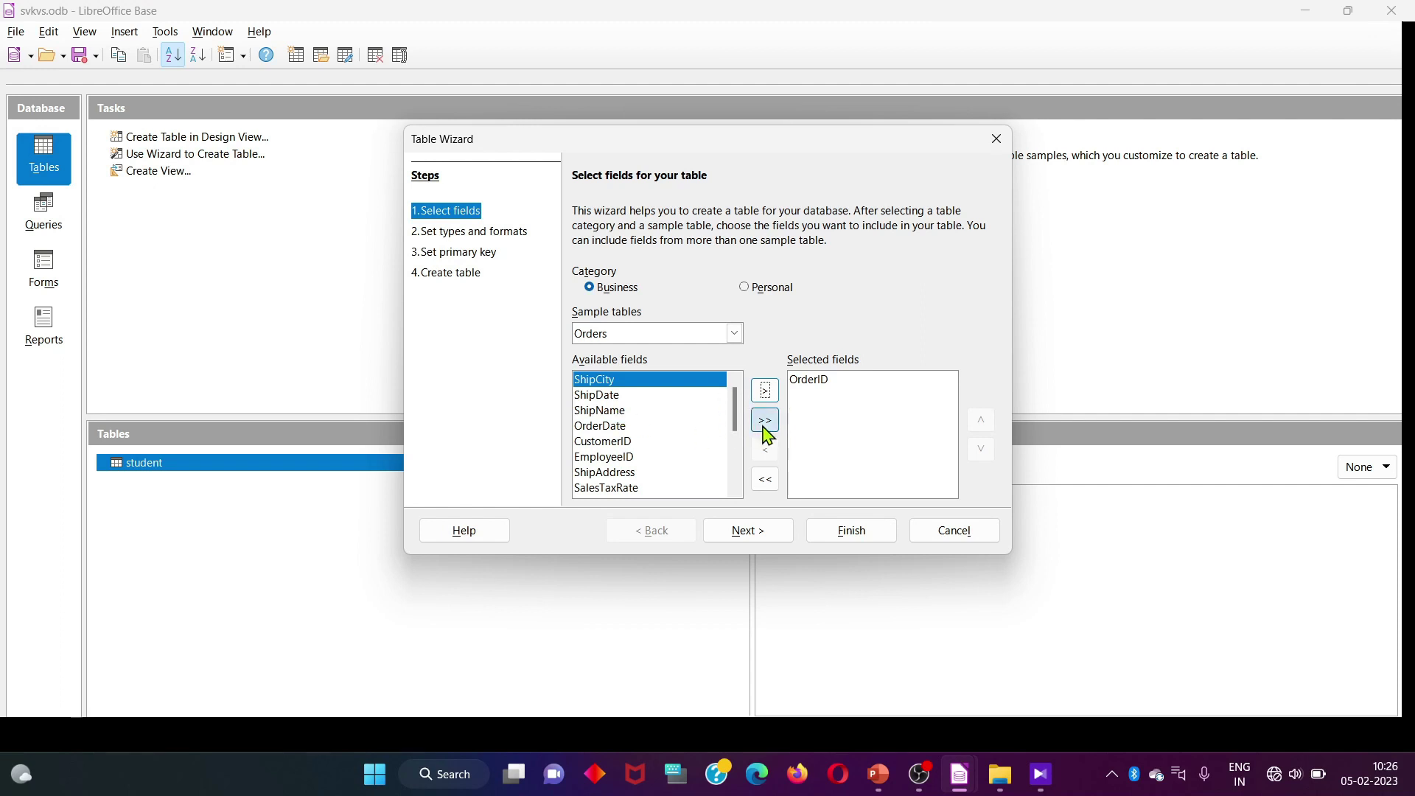
{"action": "left_click", "coordinate": [765, 421]}
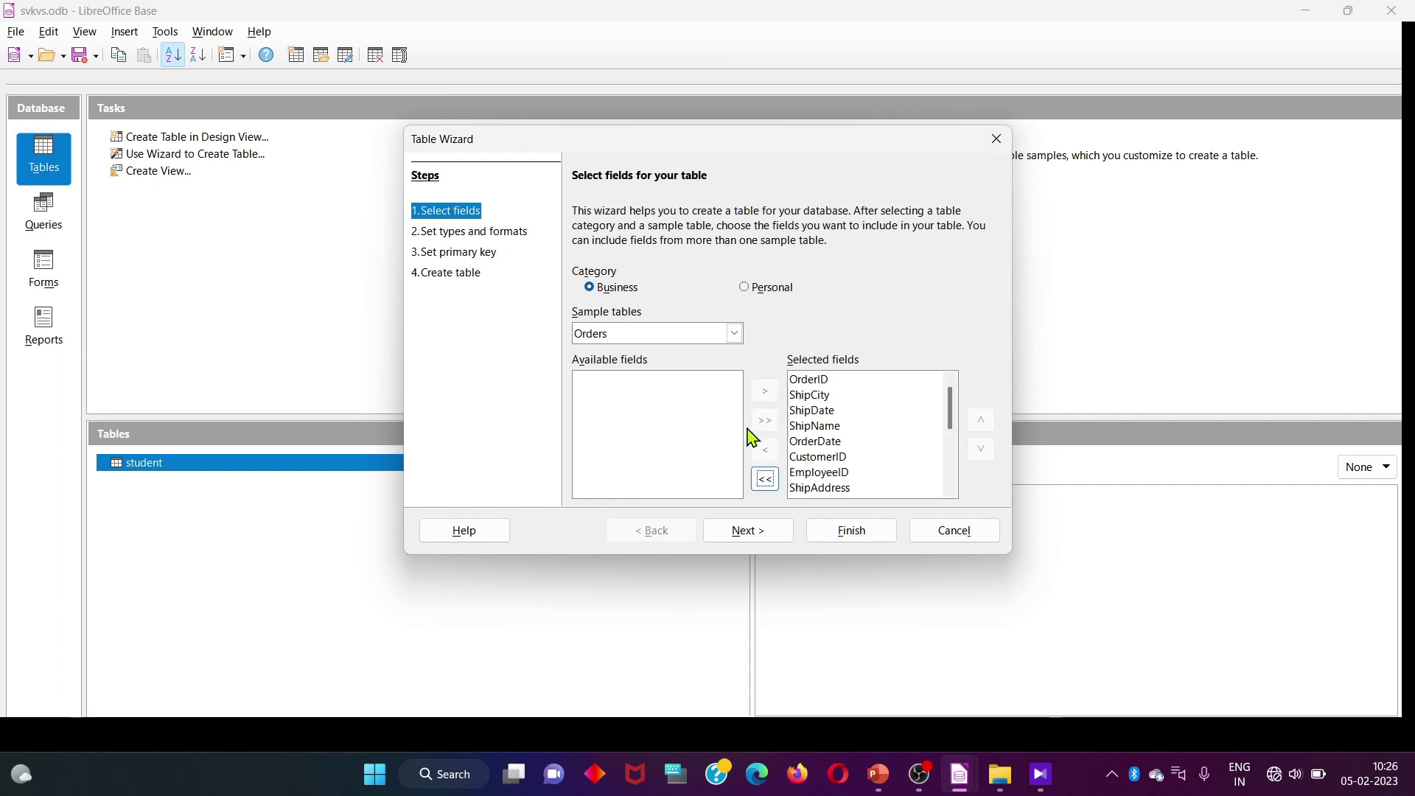
{"action": "left_click", "coordinate": [765, 479]}
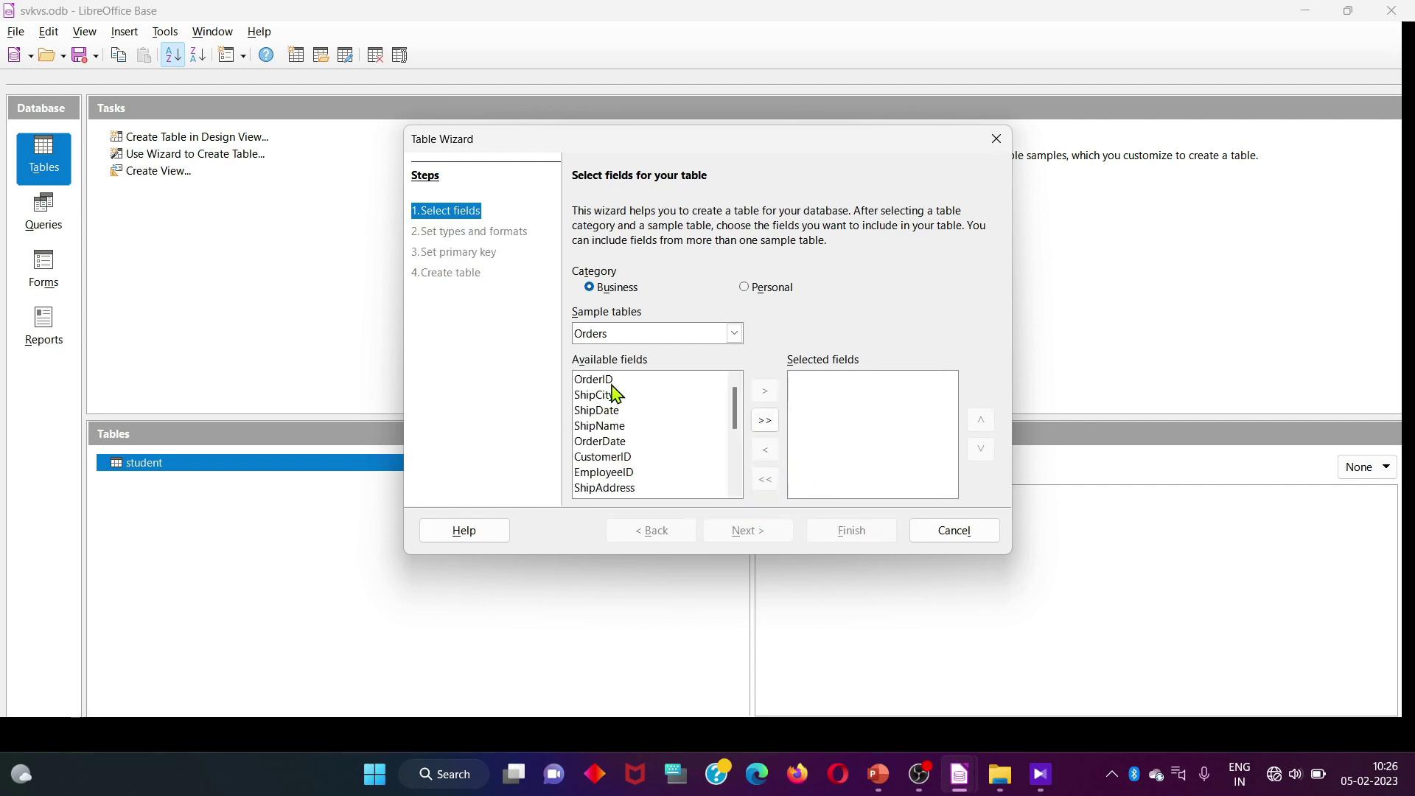
{"action": "left_click", "coordinate": [610, 380]}
{"action": "left_click", "coordinate": [765, 390]}
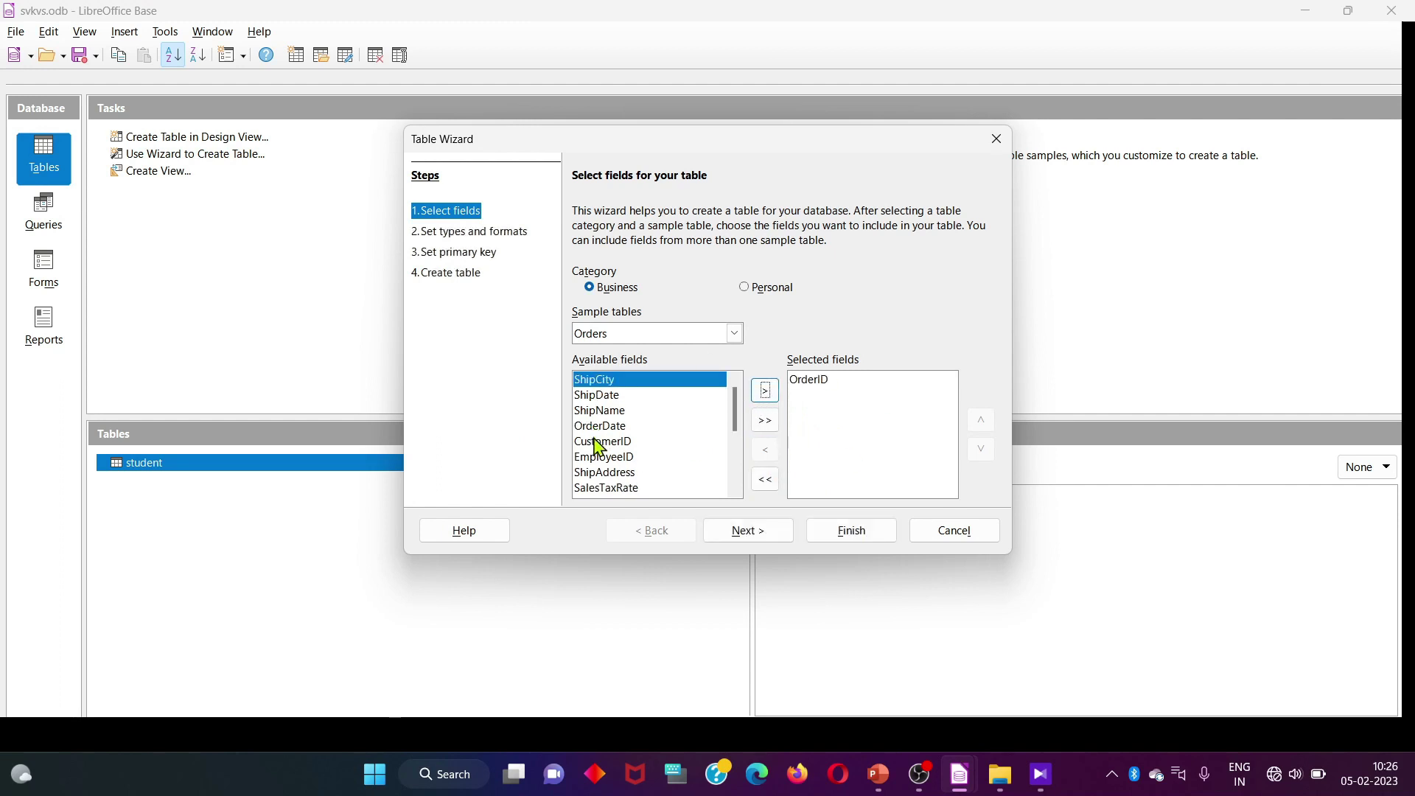
Add OrderDate, ShipAddress and ShipPhoneNumber to the chosen fields
{"action": "left_click", "coordinate": [616, 427]}
{"action": "left_click", "coordinate": [765, 391]}
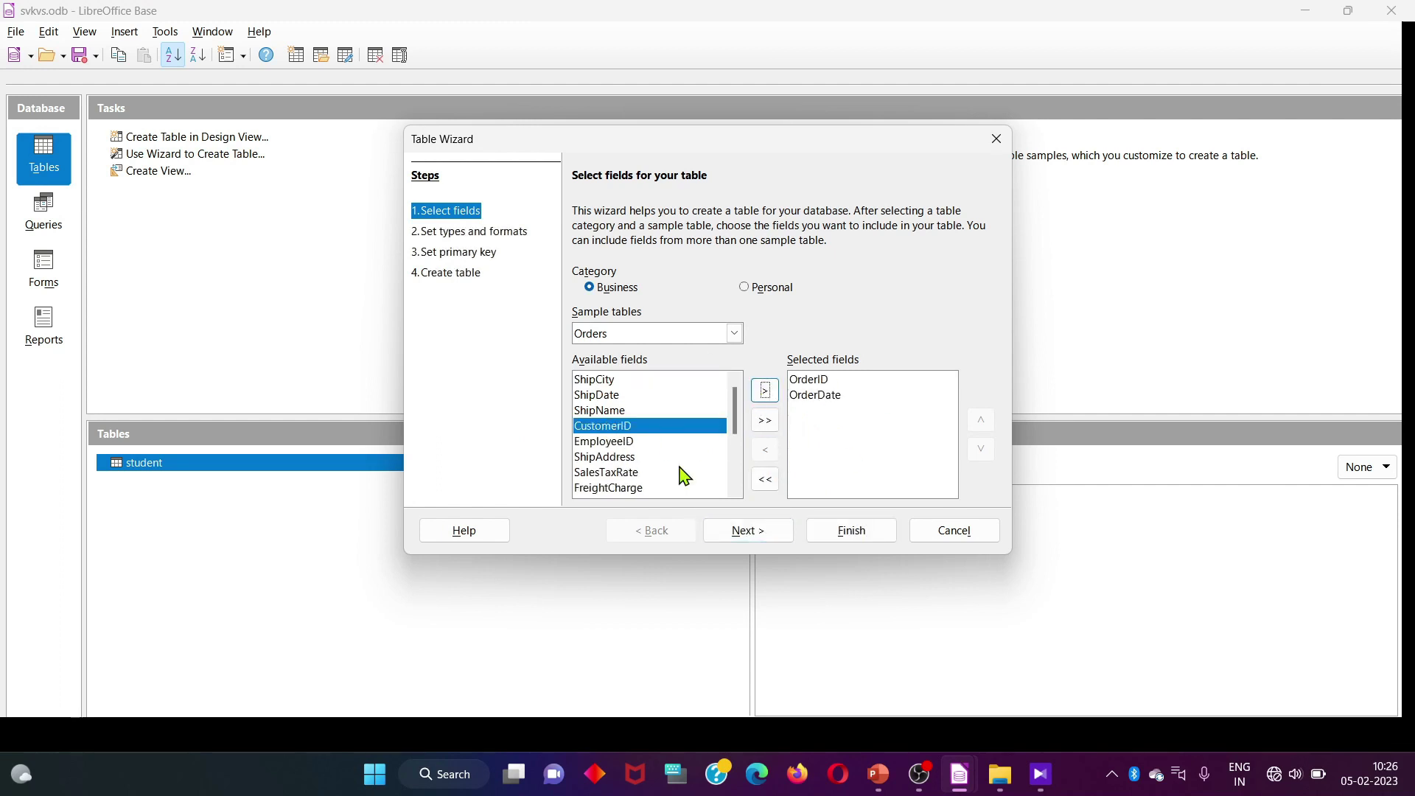
{"action": "left_click_drag", "start_coordinate": [733, 420], "coordinate": [736, 445]}
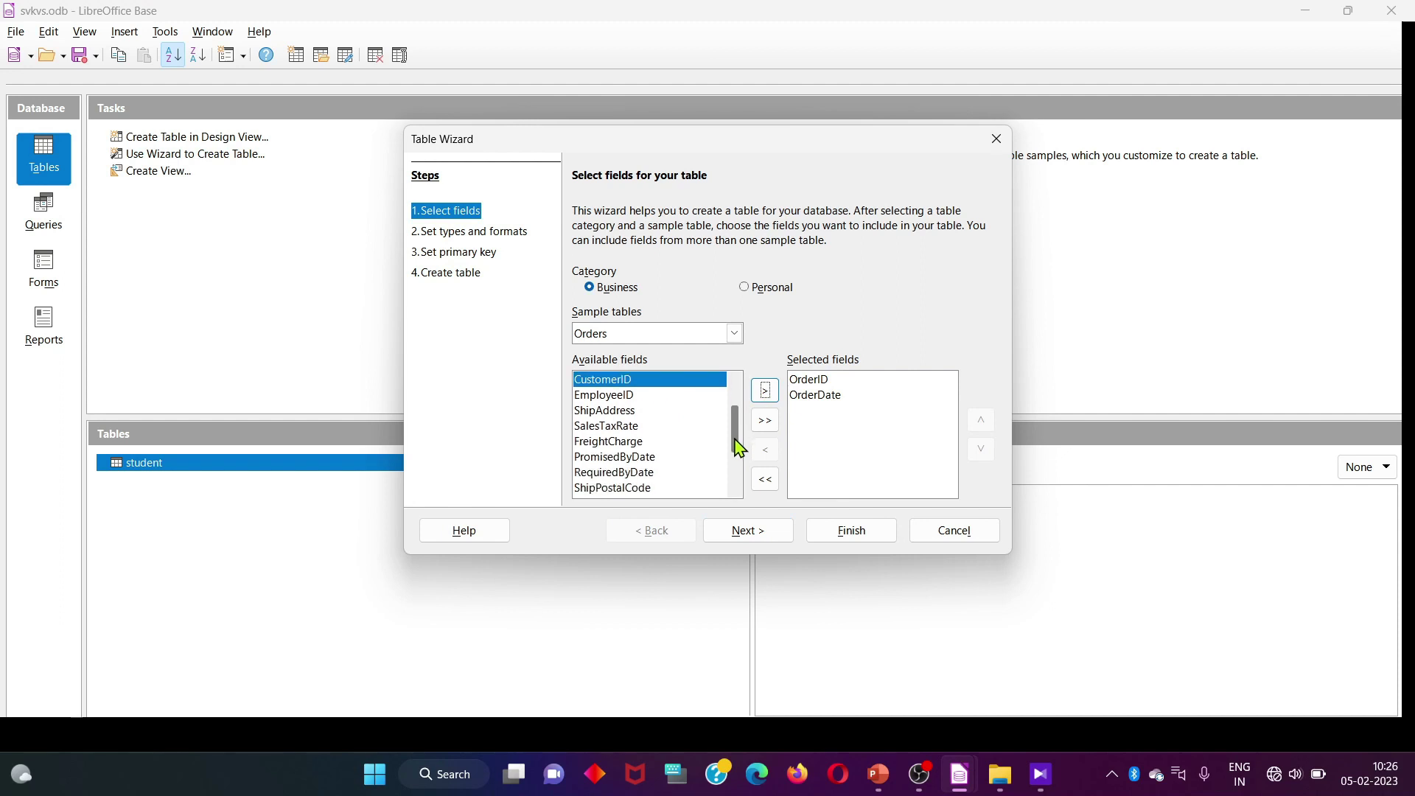
{"action": "left_click", "coordinate": [614, 411]}
{"action": "left_click", "coordinate": [763, 396]}
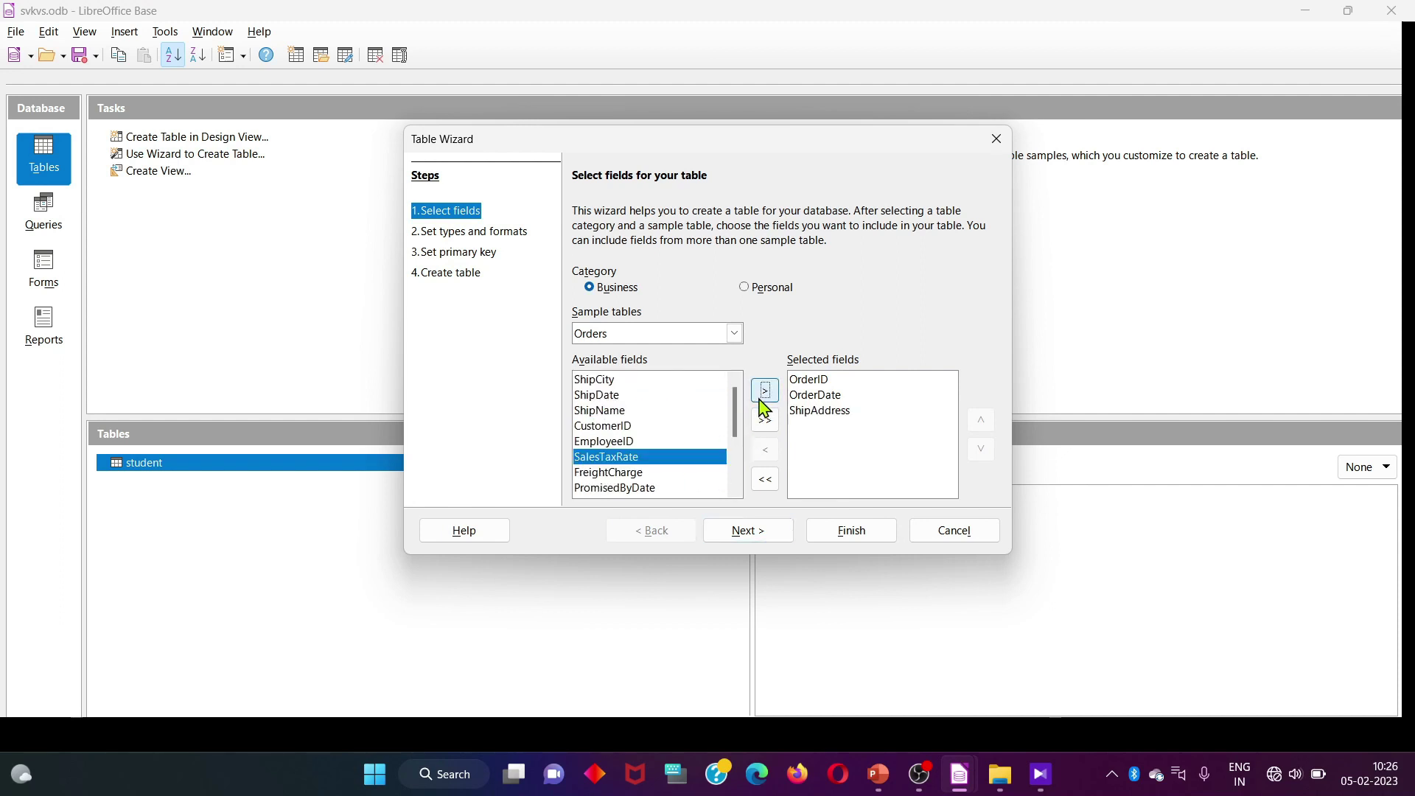
{"action": "left_click_drag", "start_coordinate": [733, 441], "coordinate": [737, 431]}
{"action": "left_click_drag", "start_coordinate": [738, 434], "coordinate": [740, 451]}
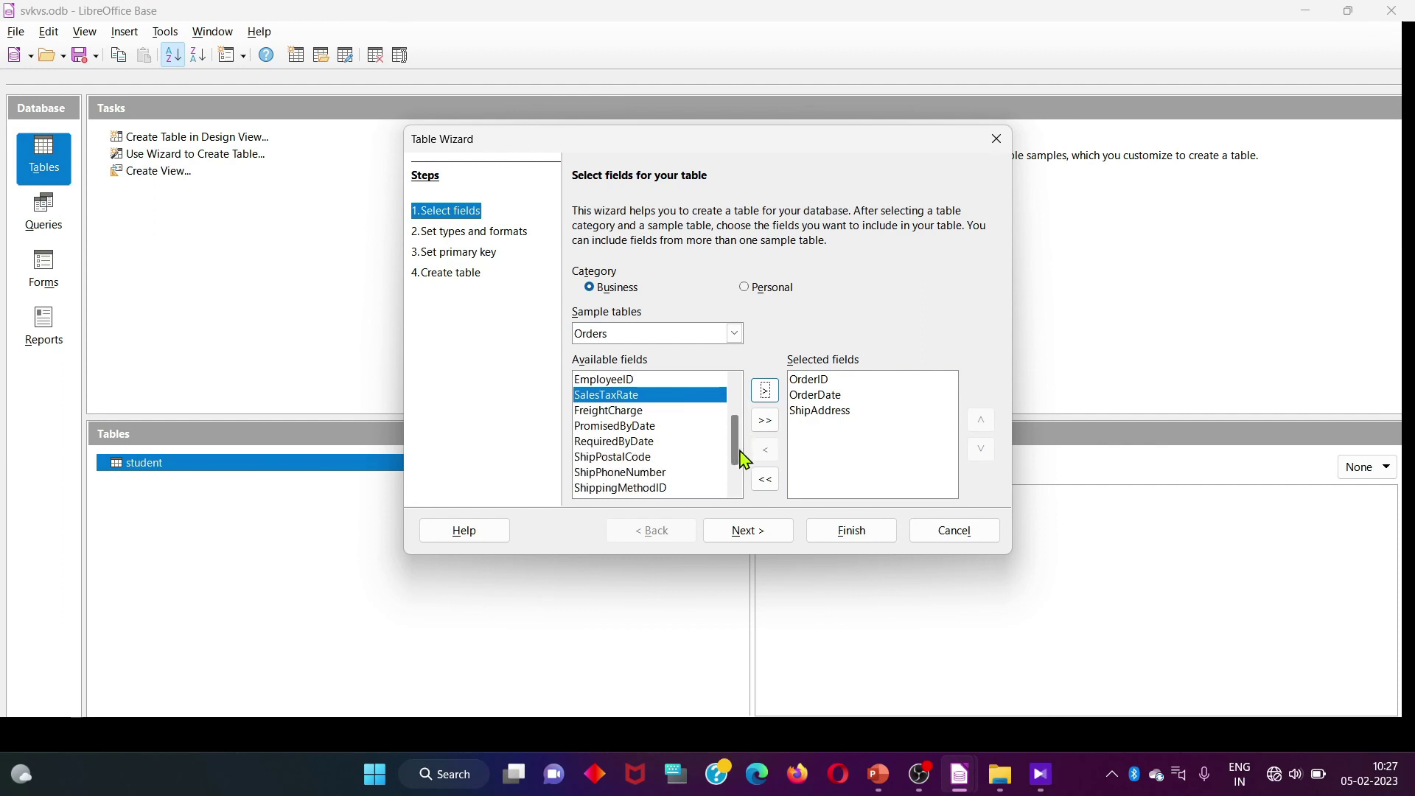
{"action": "left_click", "coordinate": [648, 473]}
{"action": "left_click", "coordinate": [766, 399]}
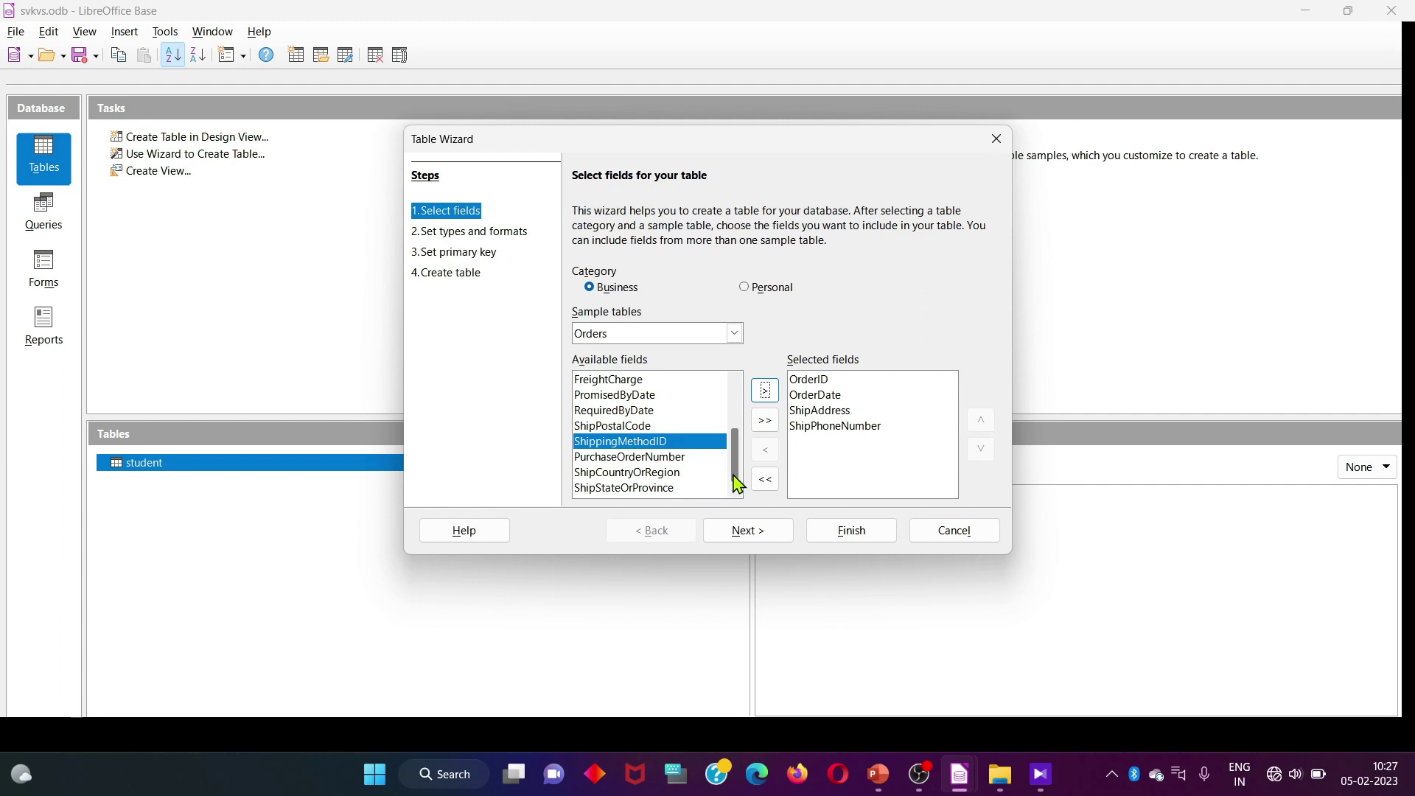
Browse the Personal sample tables, return to Business Orders and continue to Set types and formats
{"action": "scroll", "coordinate": [736, 472], "scroll_direction": "up", "scroll_amount": 2}
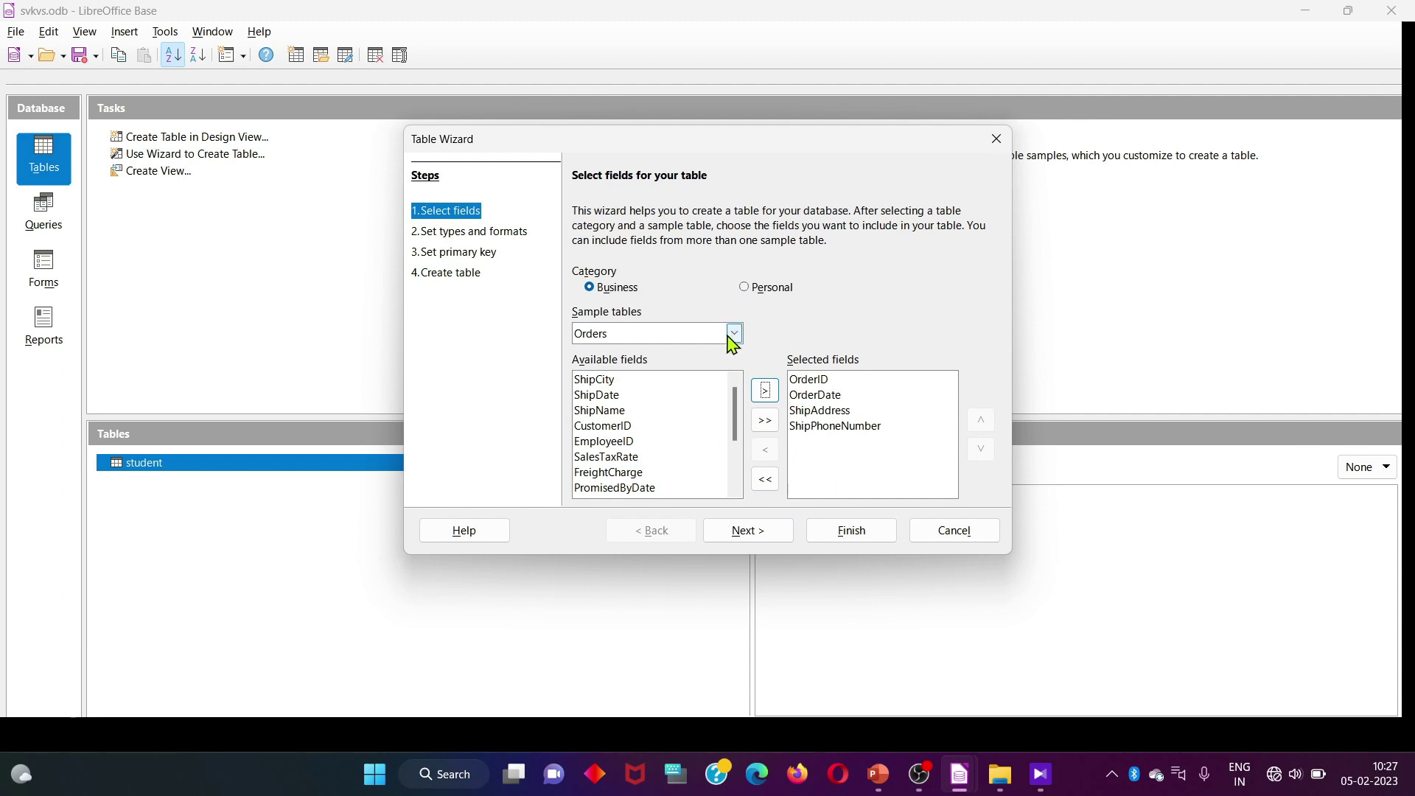
{"action": "left_click", "coordinate": [743, 287]}
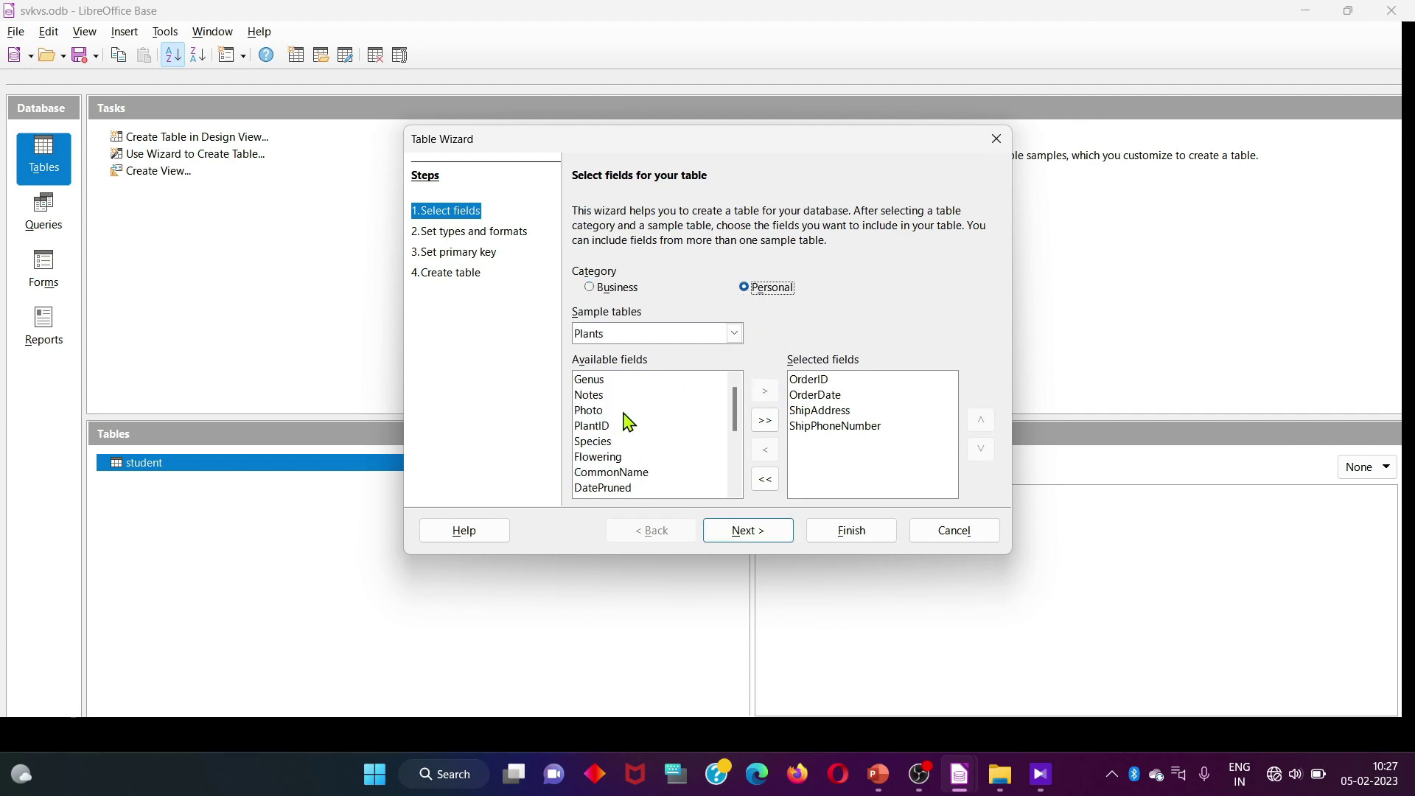
{"action": "left_click_drag", "start_coordinate": [732, 412], "coordinate": [734, 398]}
{"action": "left_click", "coordinate": [720, 334]}
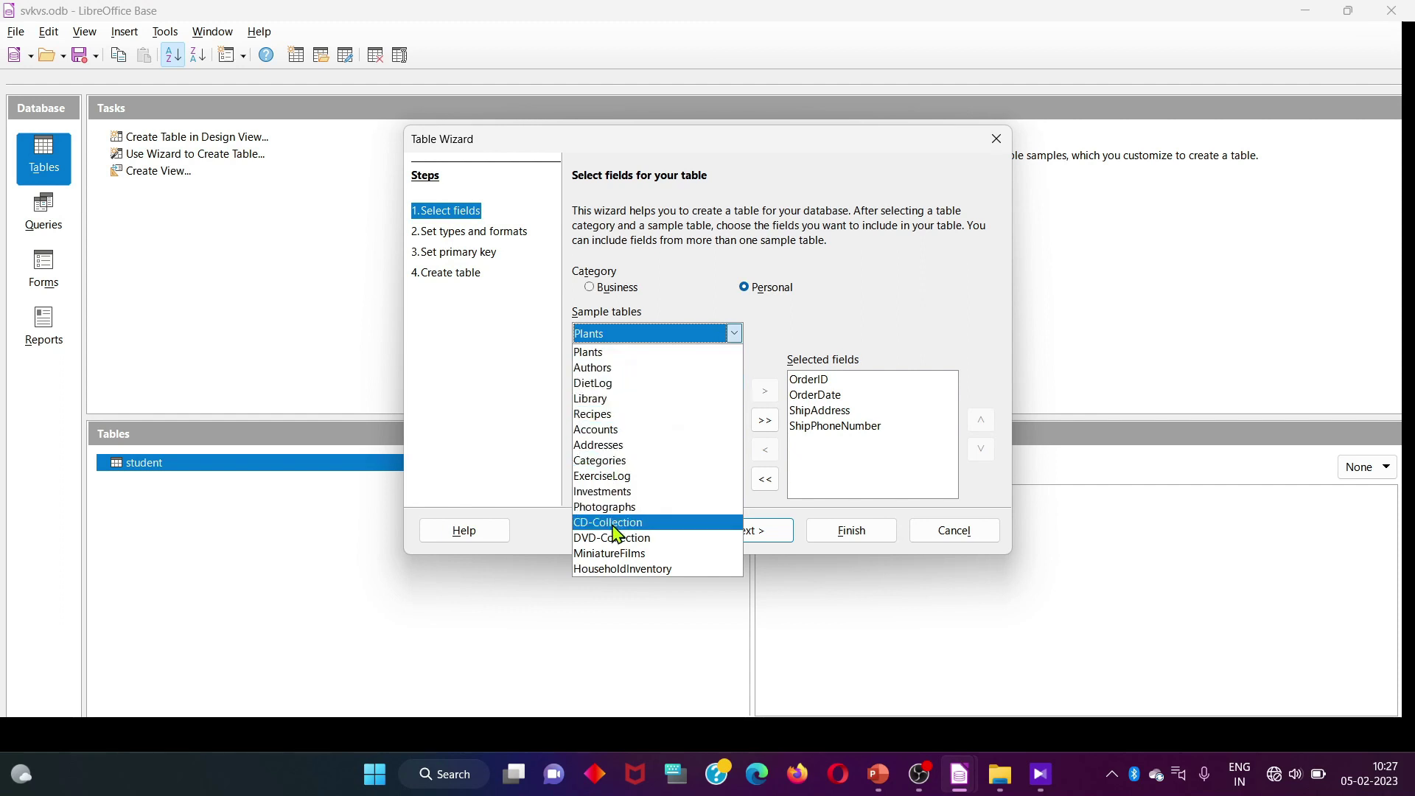
{"action": "left_click", "coordinate": [641, 289]}
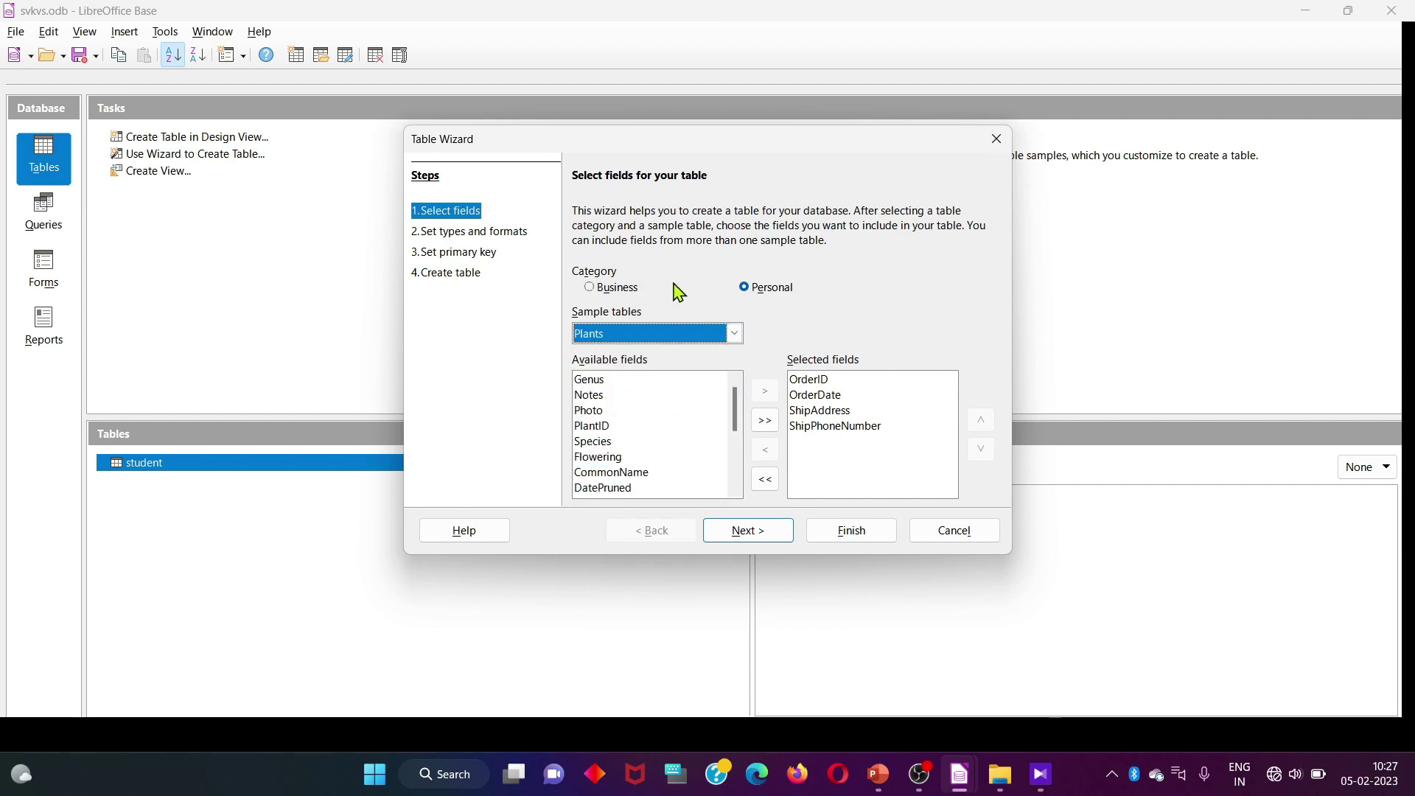
{"action": "left_click", "coordinate": [591, 289]}
{"action": "left_click", "coordinate": [734, 334]}
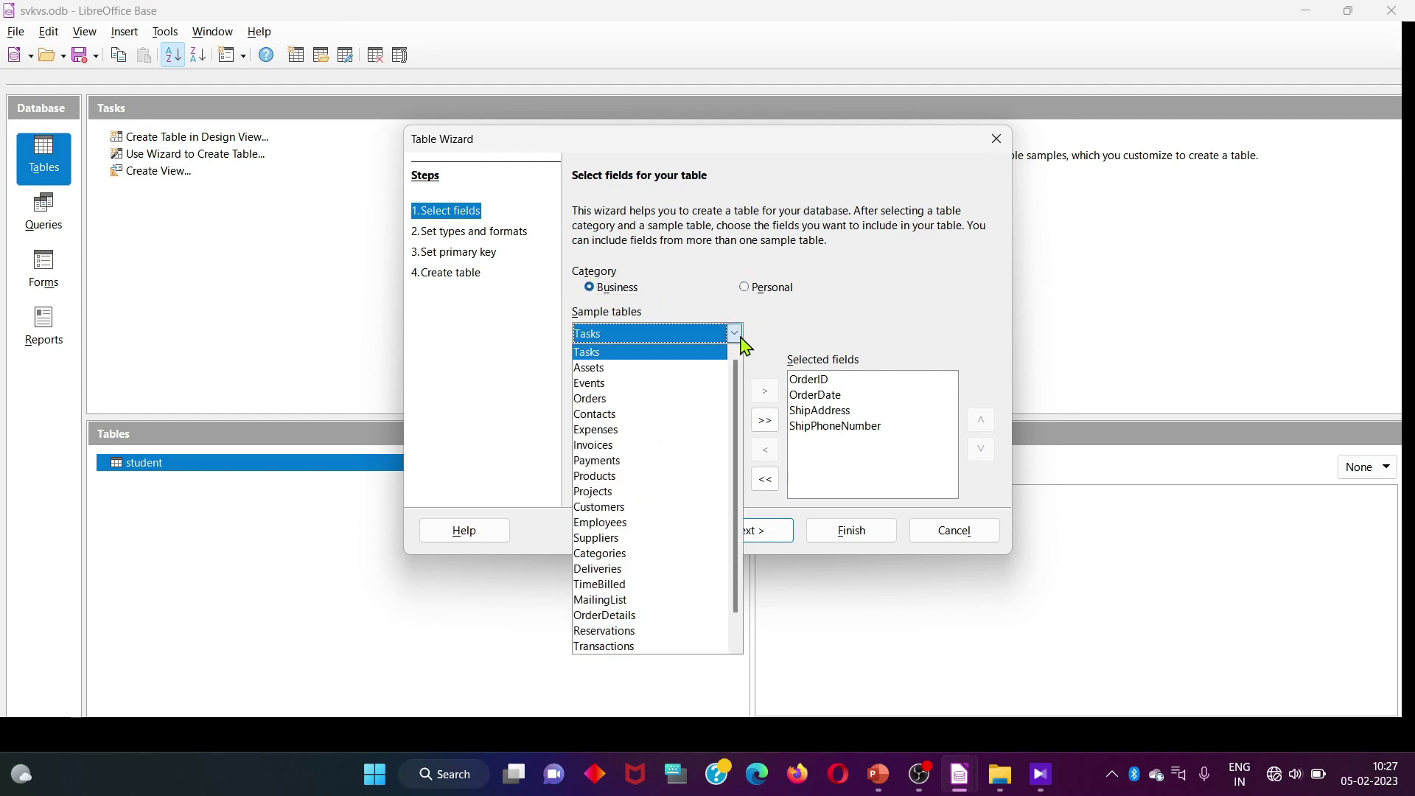
{"action": "left_click", "coordinate": [626, 399]}
{"action": "left_click", "coordinate": [613, 380]}
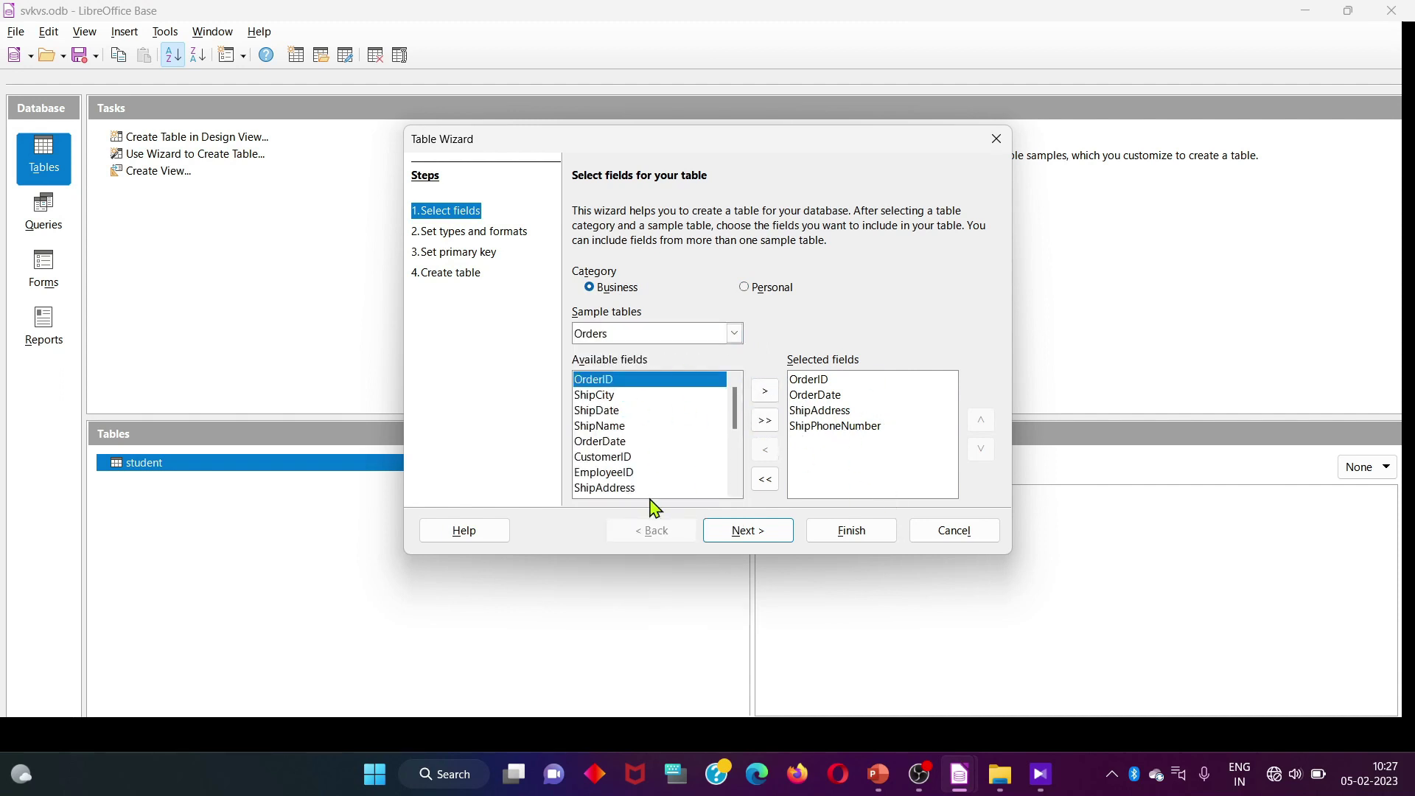
{"action": "left_click", "coordinate": [758, 539]}
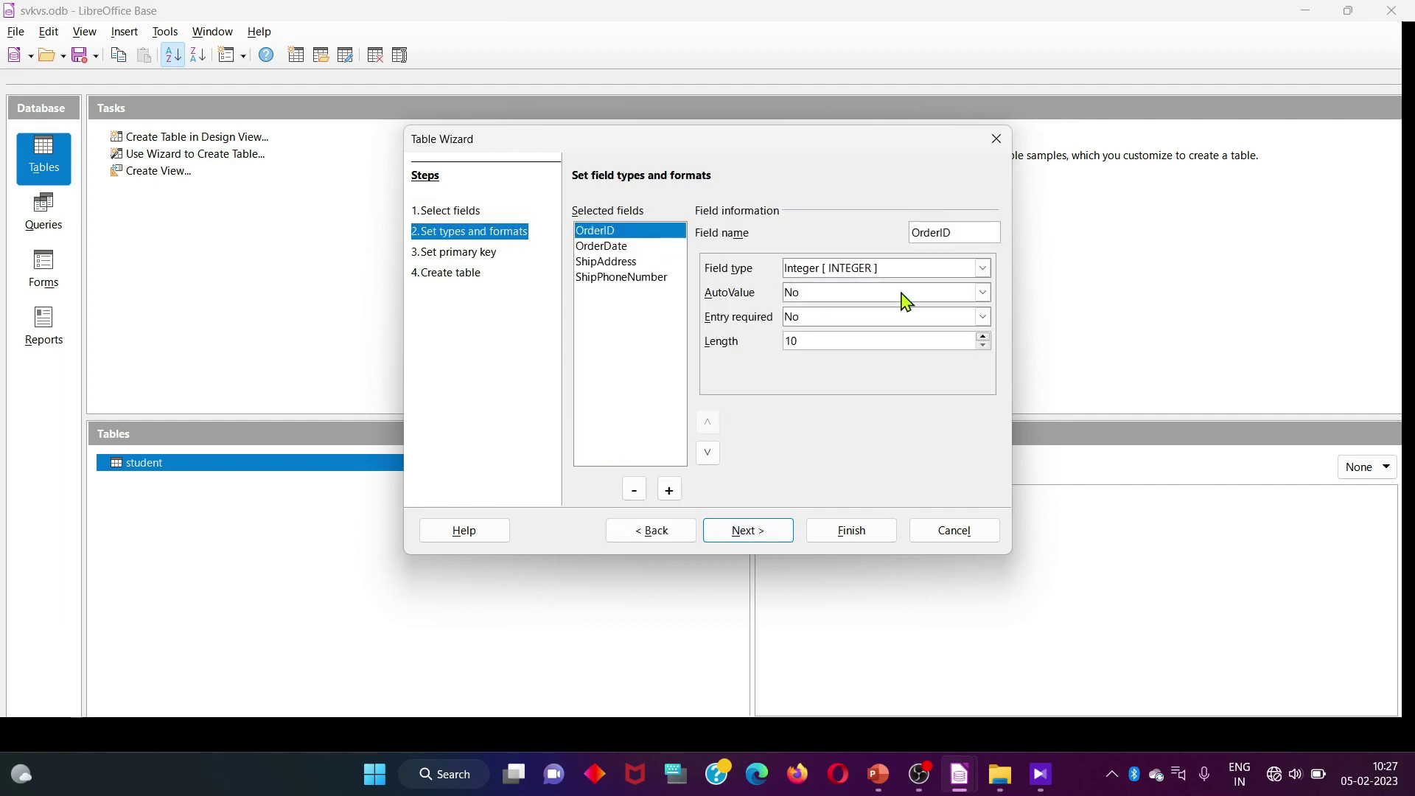
Make ShipPhoneNumber a Number [ NUMERIC ] field of length 10 and continue to primary key
{"action": "left_click", "coordinate": [628, 250]}
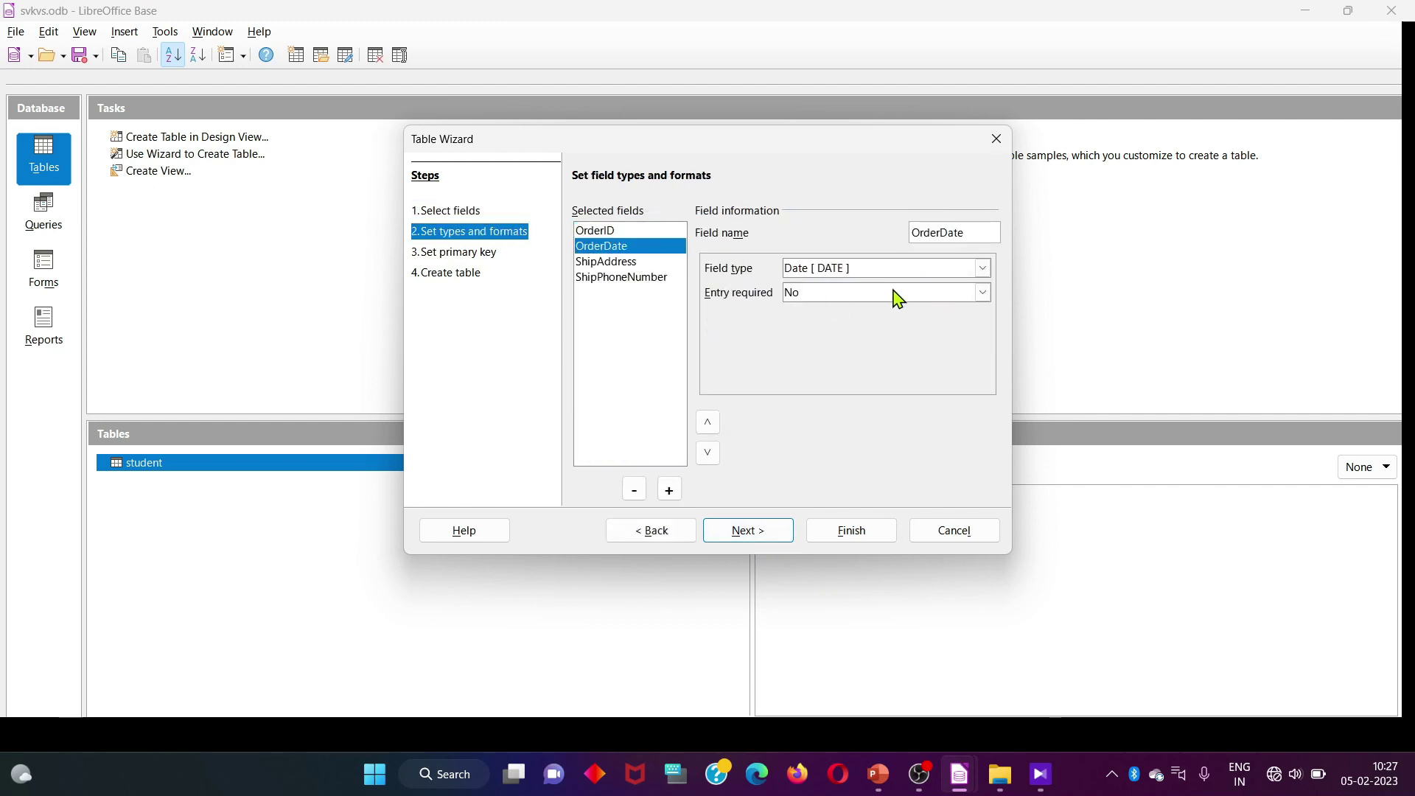
{"action": "left_click", "coordinate": [619, 263]}
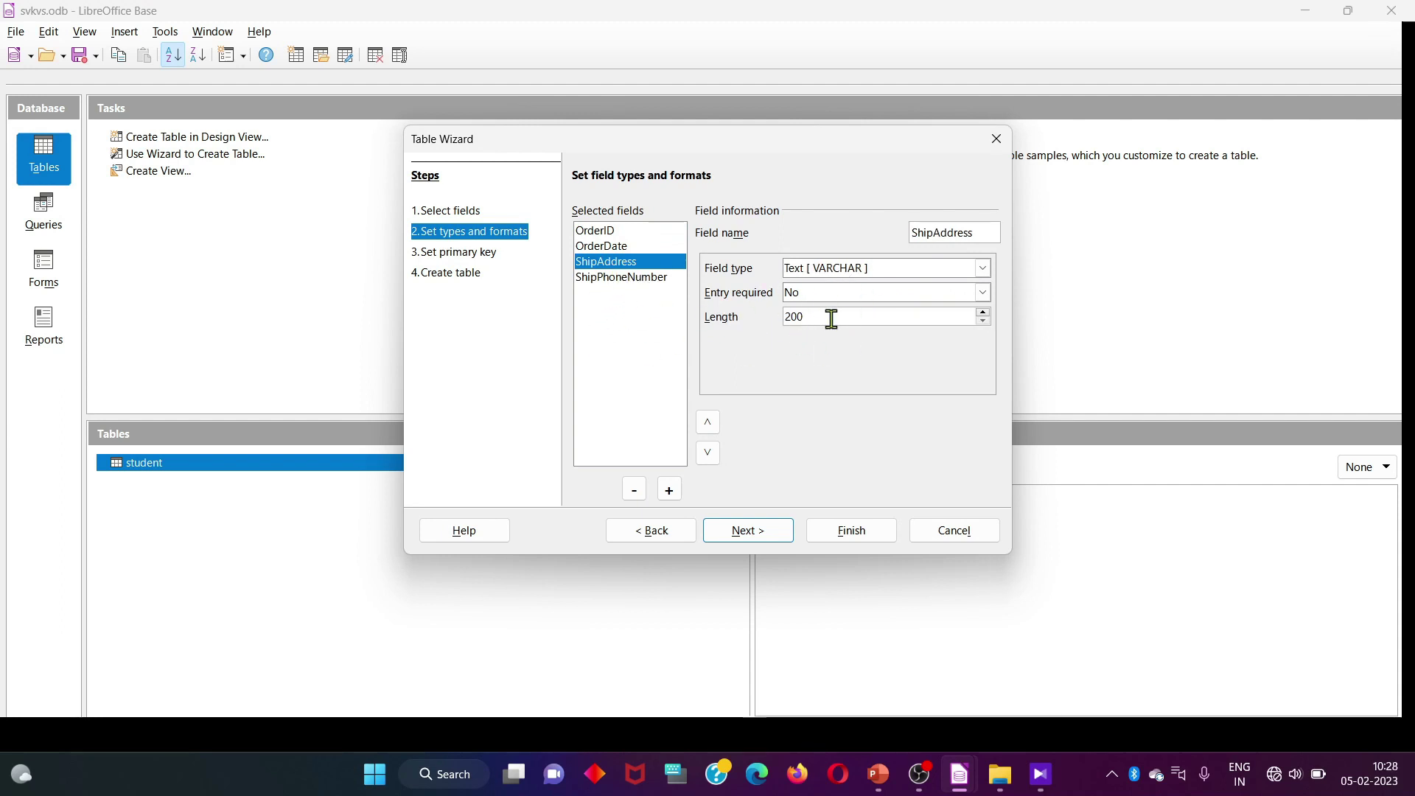
{"action": "left_click", "coordinate": [619, 281]}
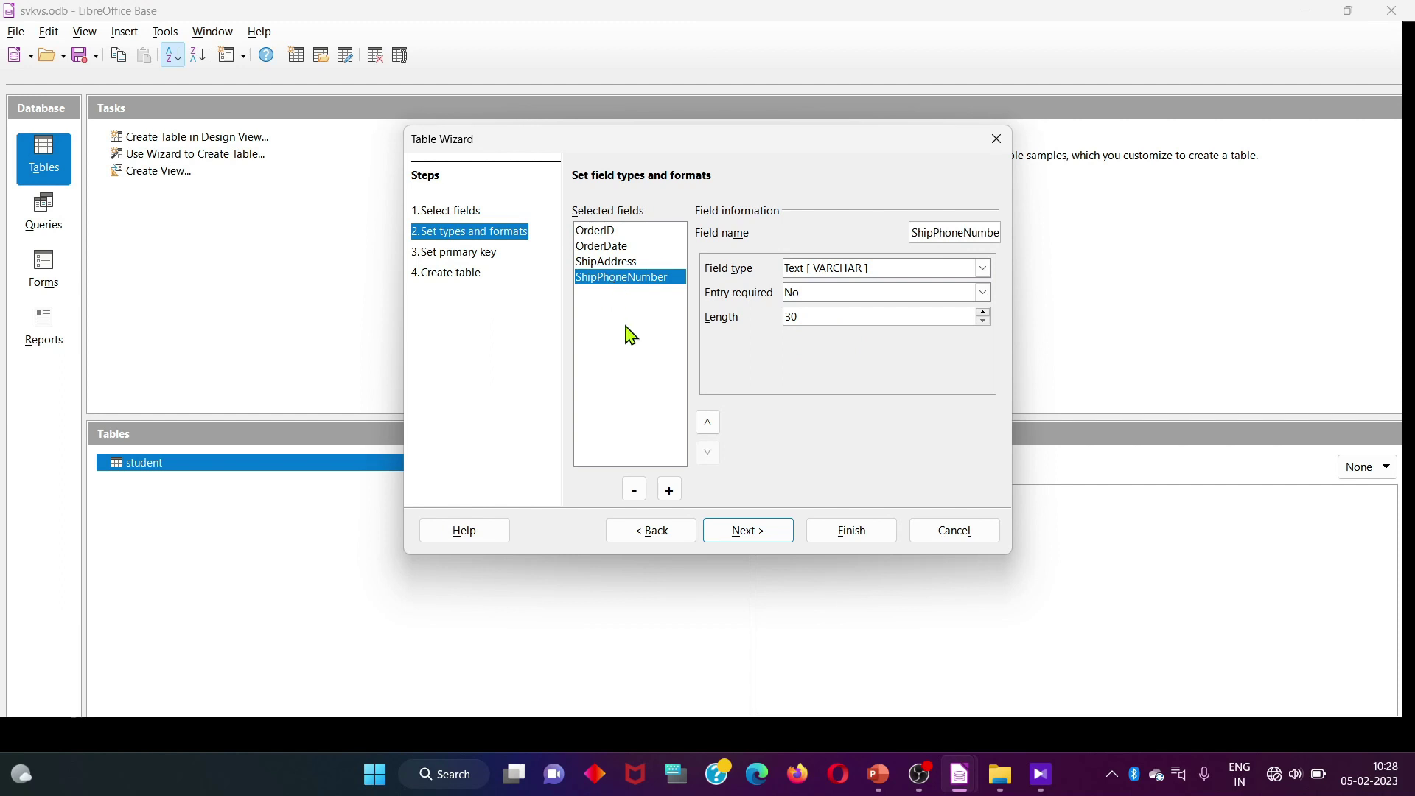
{"action": "left_click", "coordinate": [967, 271]}
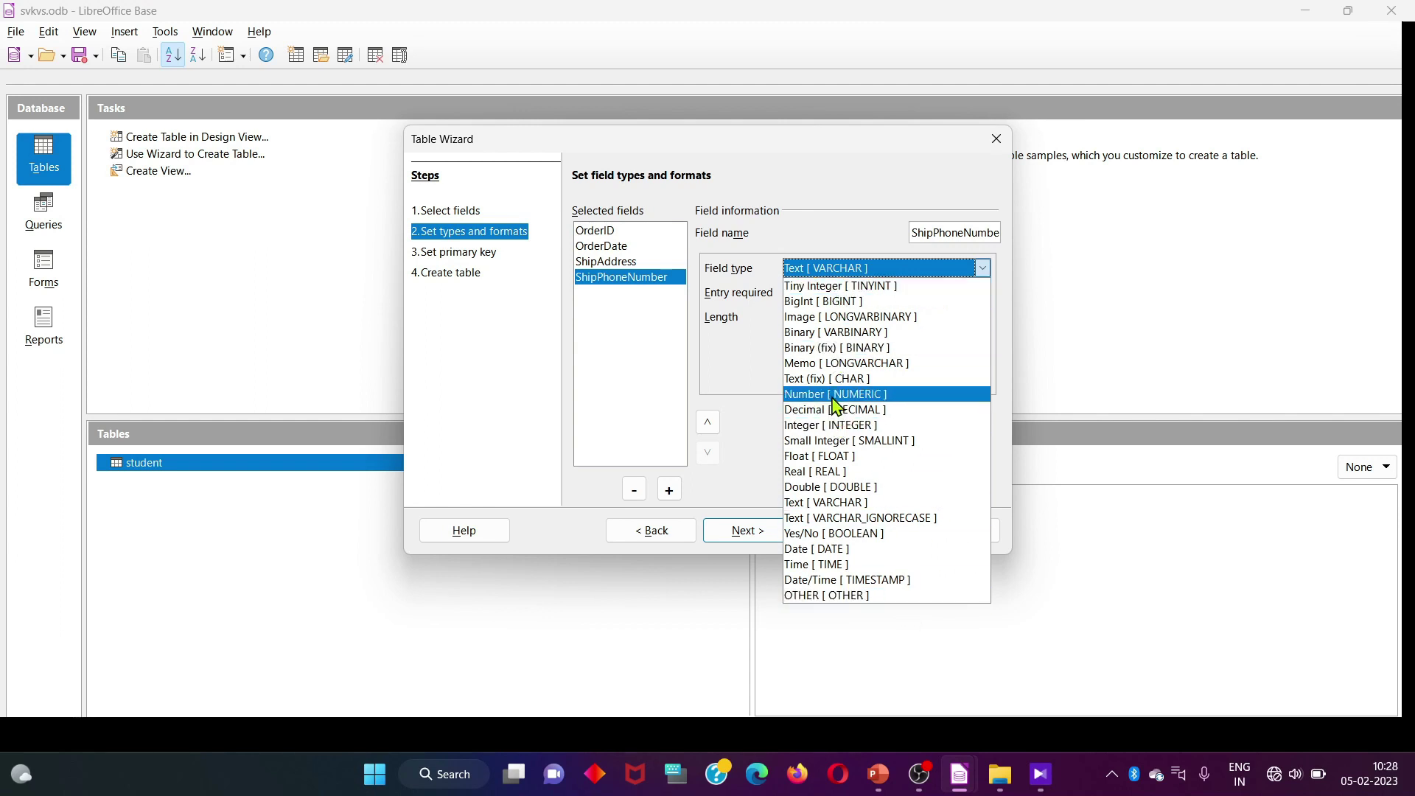
{"action": "left_click", "coordinate": [835, 398]}
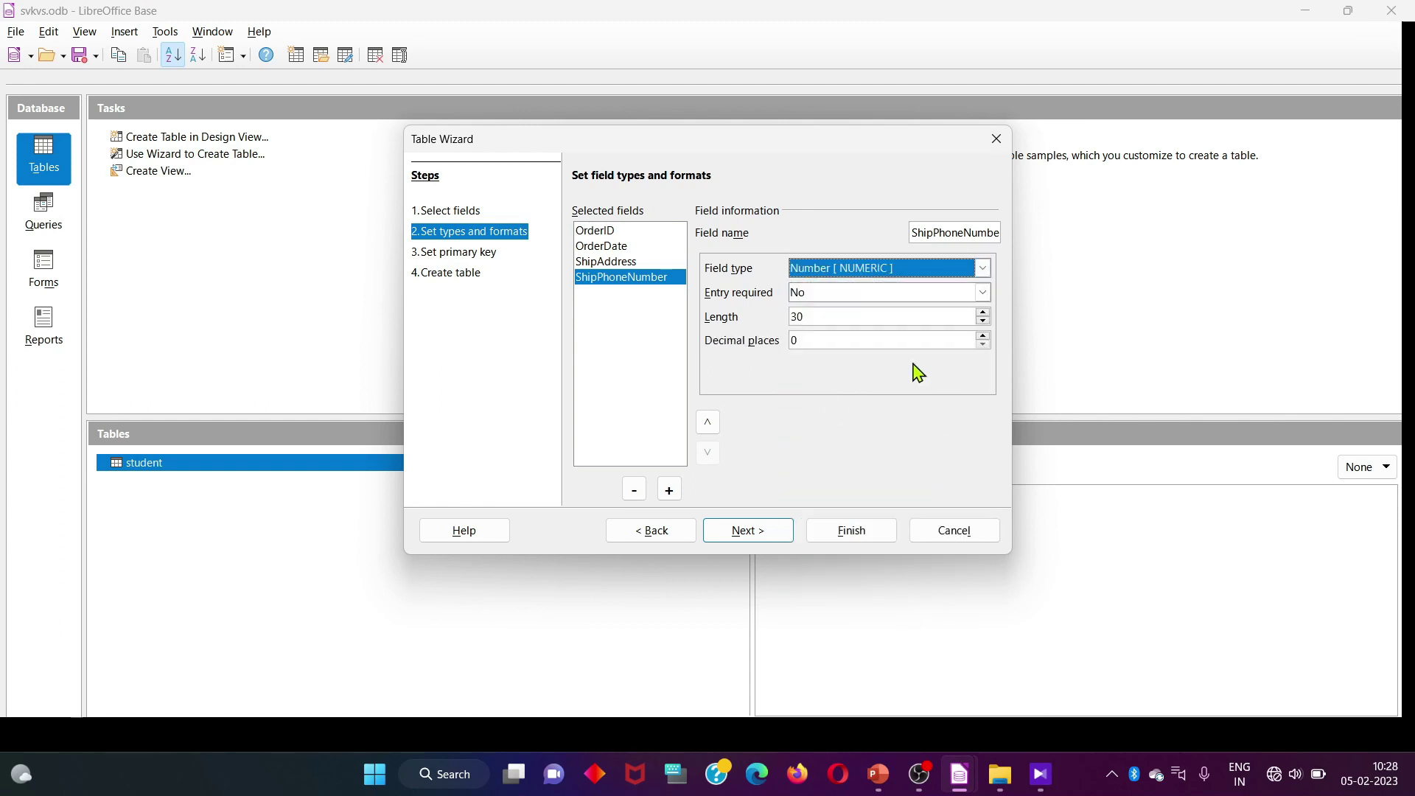
{"action": "left_click", "coordinate": [817, 322]}
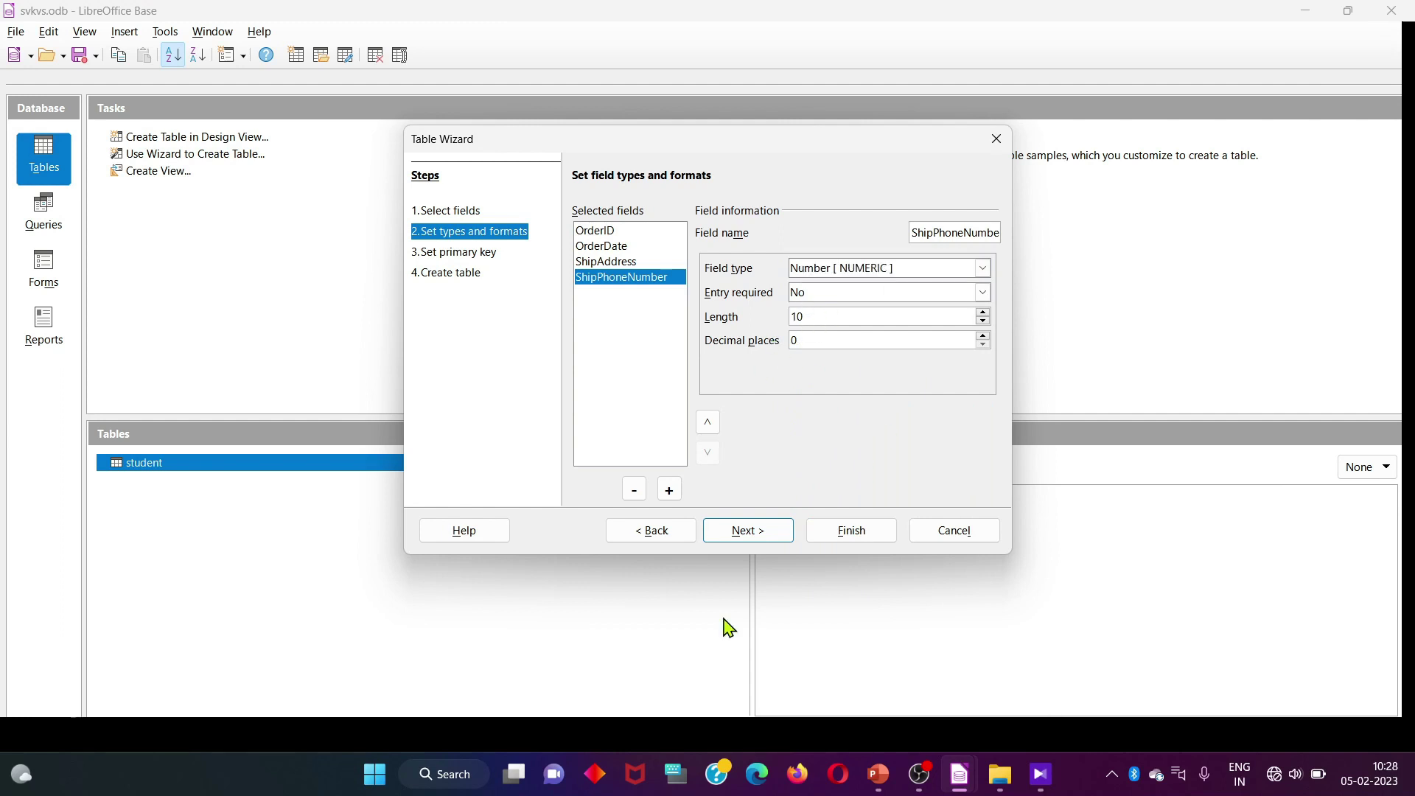
{"action": "left_click", "coordinate": [748, 536]}
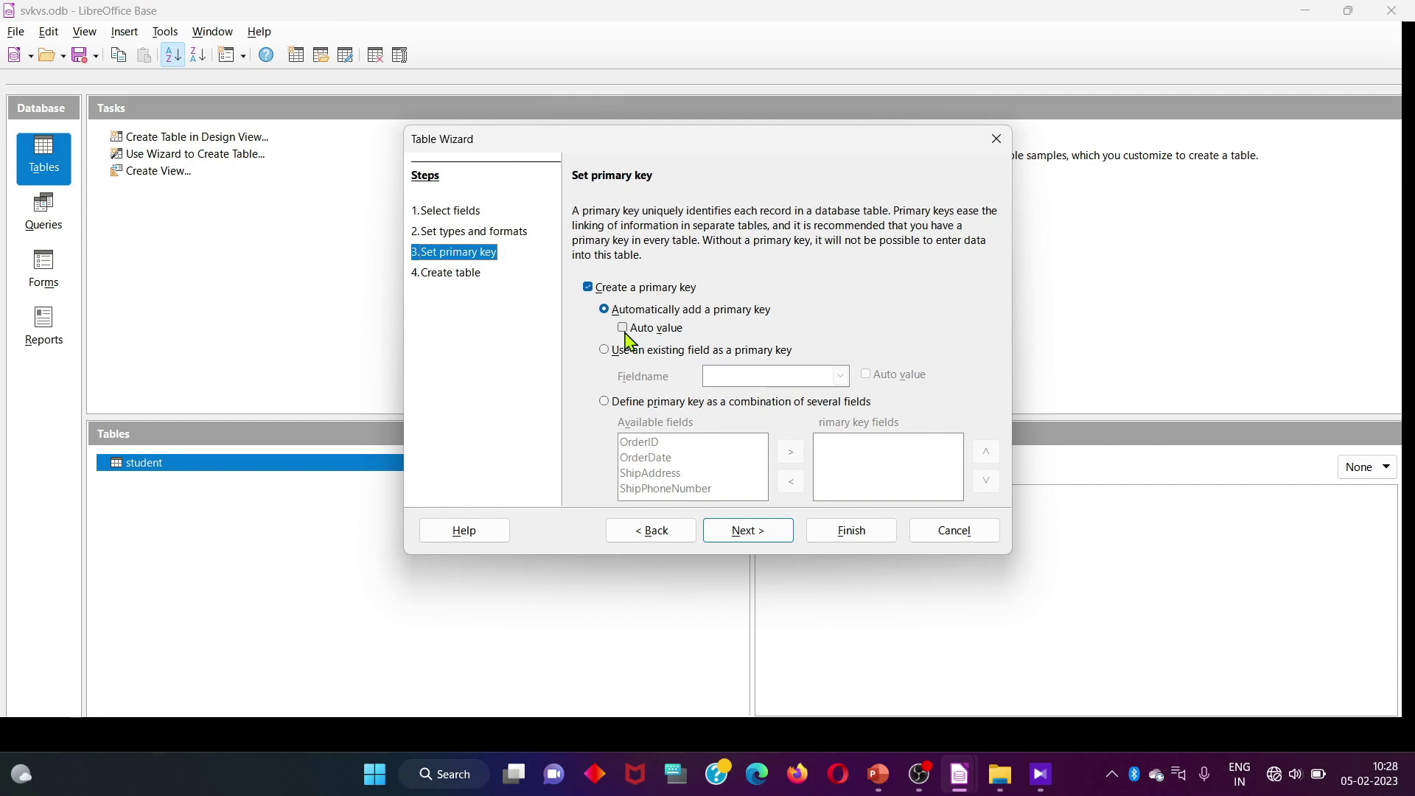
Use the existing OrderID field as primary key, keep the name Orders and finish
{"action": "left_click", "coordinate": [604, 350]}
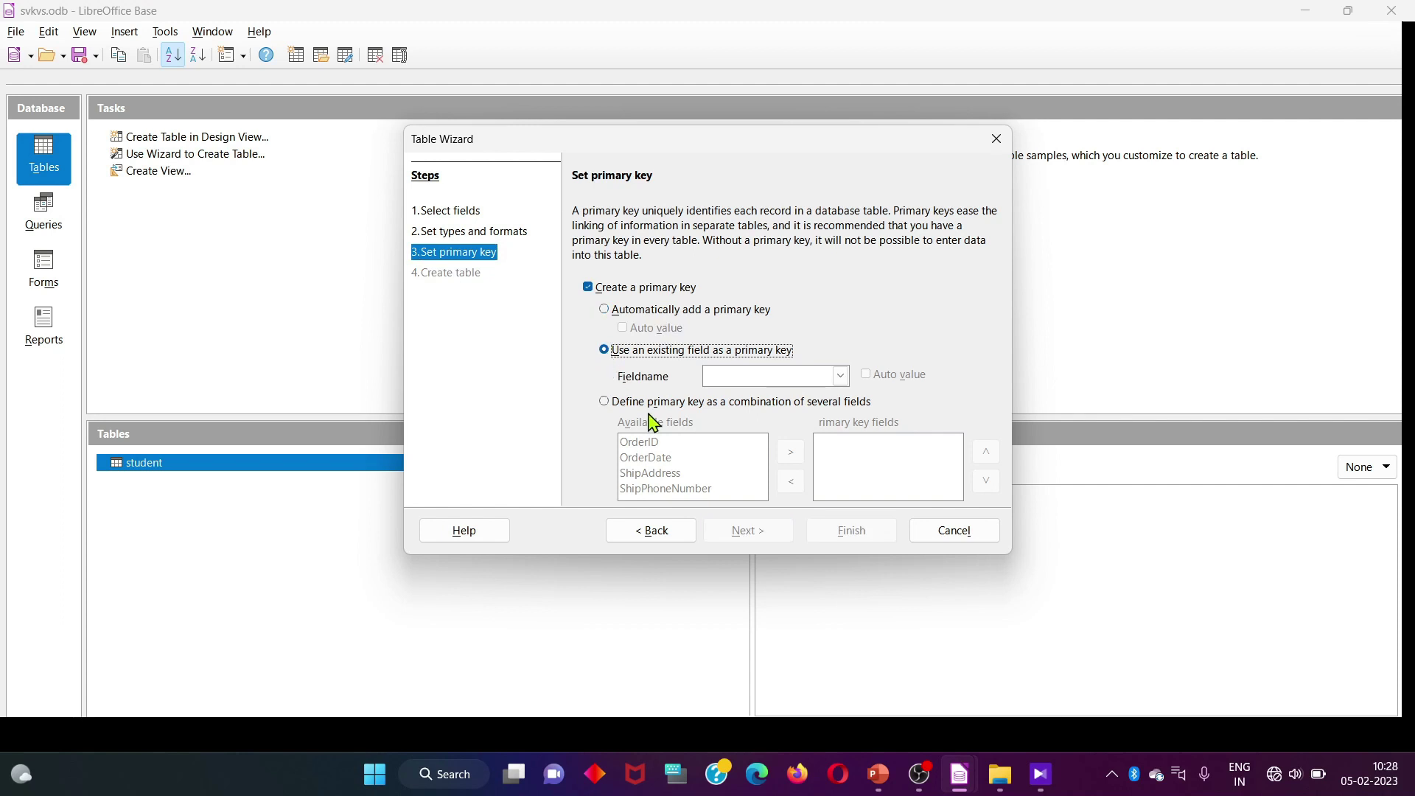
{"action": "left_click", "coordinate": [840, 377]}
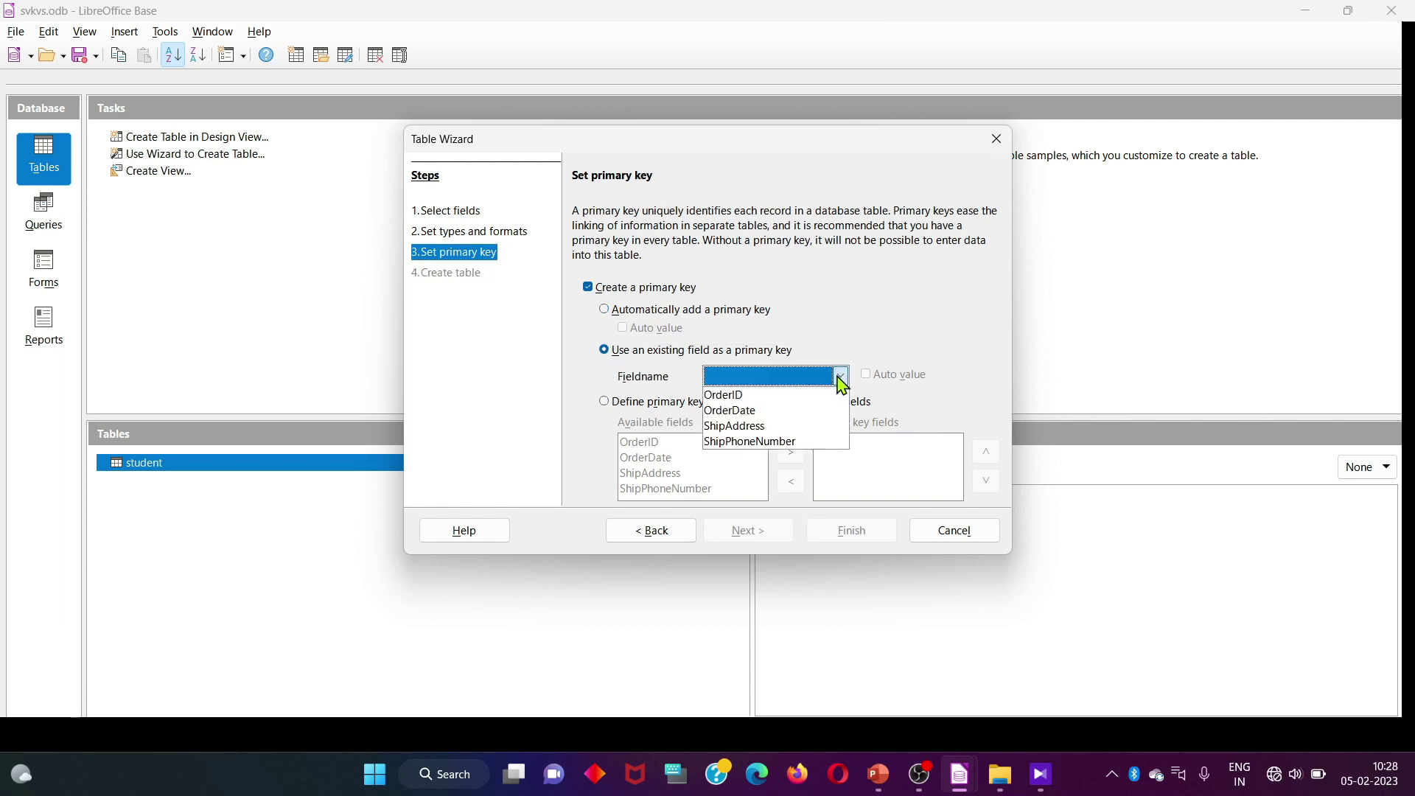
{"action": "left_click", "coordinate": [759, 398]}
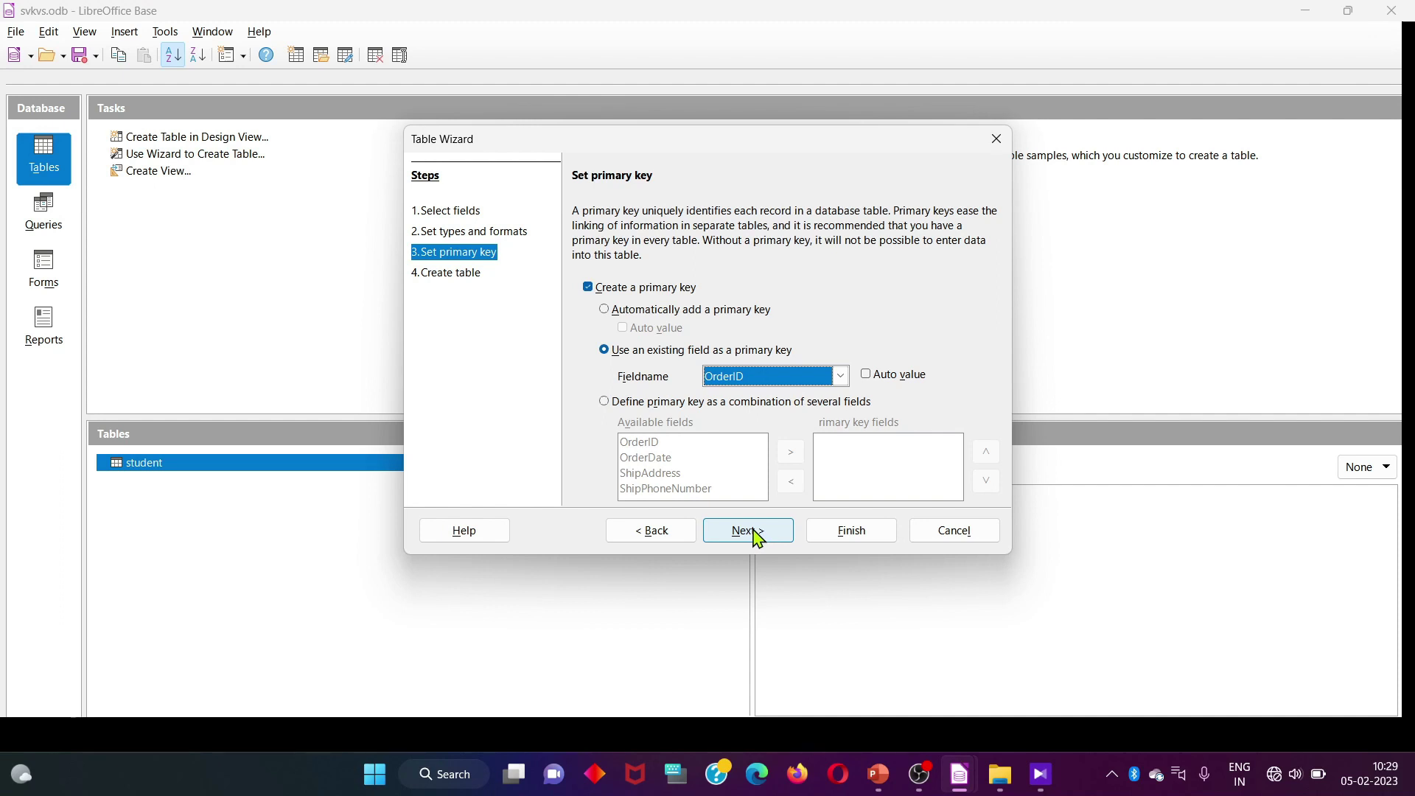
{"action": "left_click", "coordinate": [748, 531]}
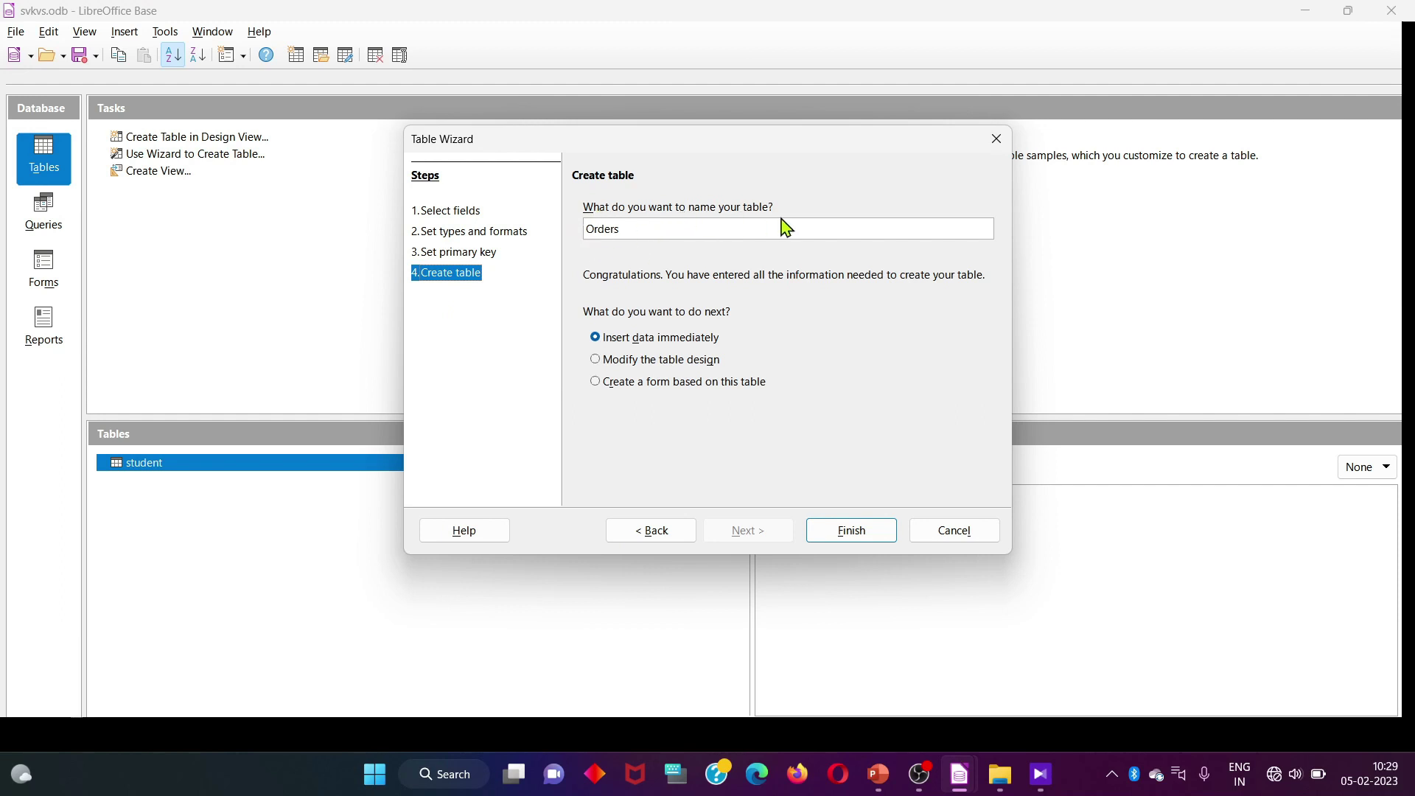
{"action": "left_click", "coordinate": [644, 233]}
{"action": "left_click", "coordinate": [858, 534]}
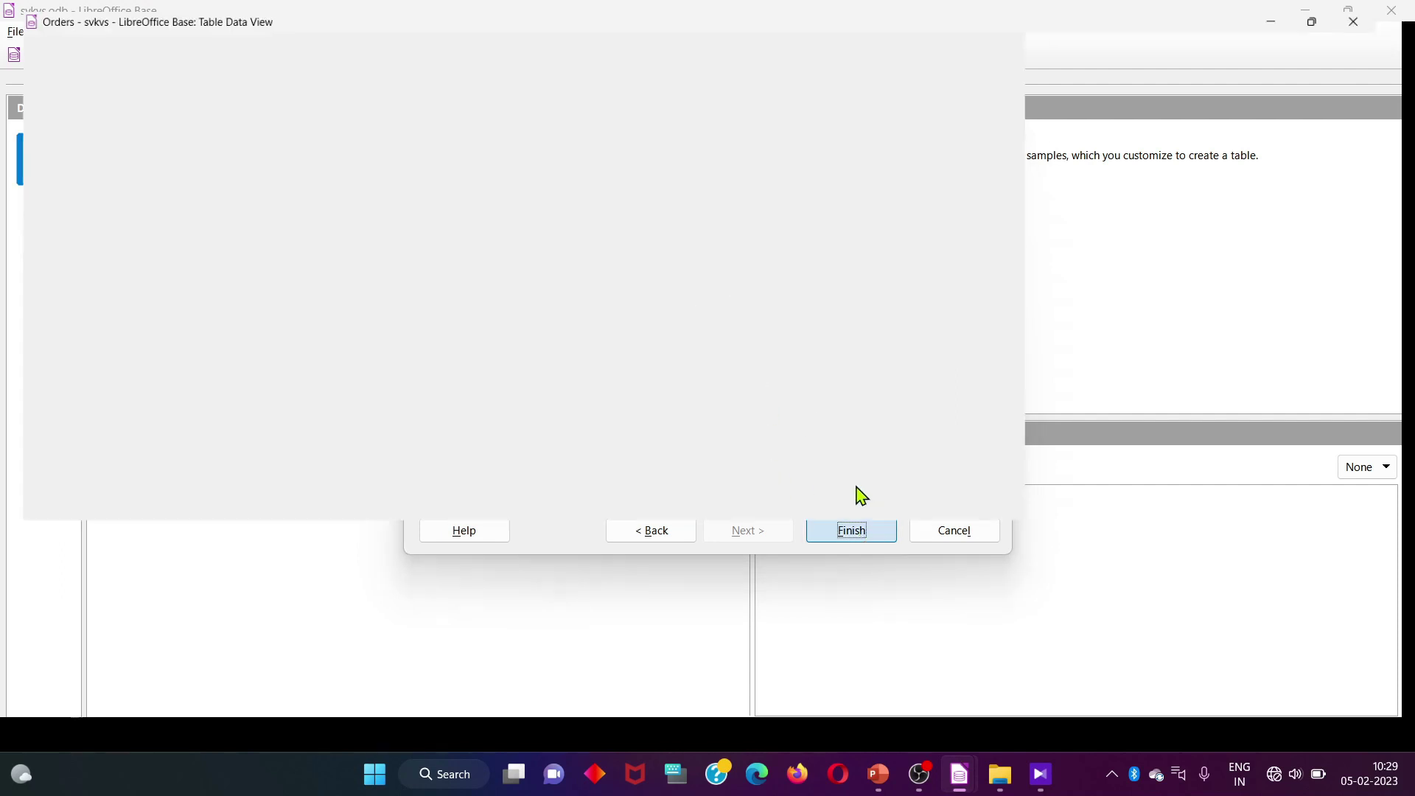
Widen the OrderID and ShipAddress columns
{"action": "left_click_drag", "start_coordinate": [86, 77], "coordinate": [100, 77]}
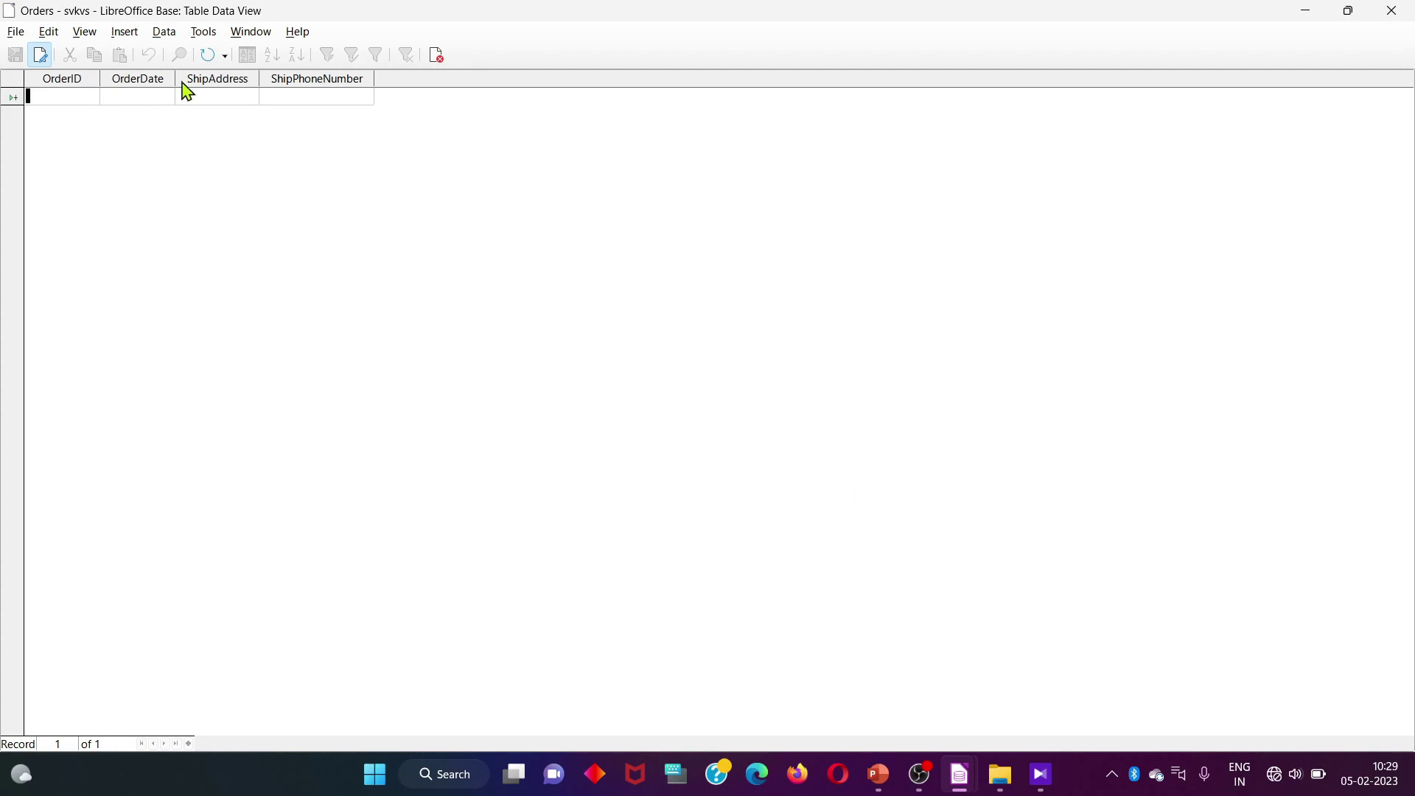
{"action": "left_click", "coordinate": [212, 82]}
{"action": "left_click_drag", "start_coordinate": [259, 76], "coordinate": [260, 77]}
Enter record 101 with its order date, a ship address and a ship phone number
{"action": "left_click", "coordinate": [70, 96]}
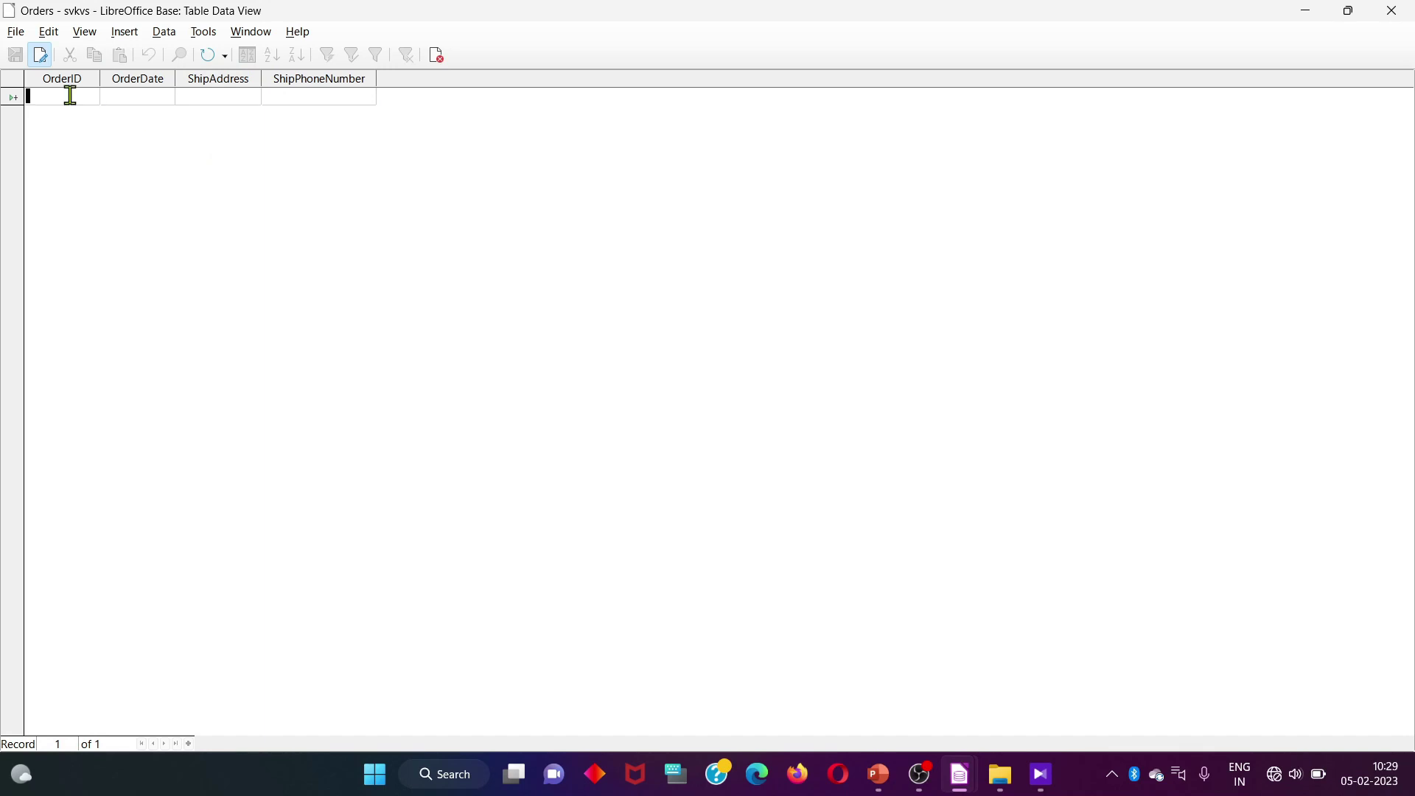
{"action": "type", "text": "101"}
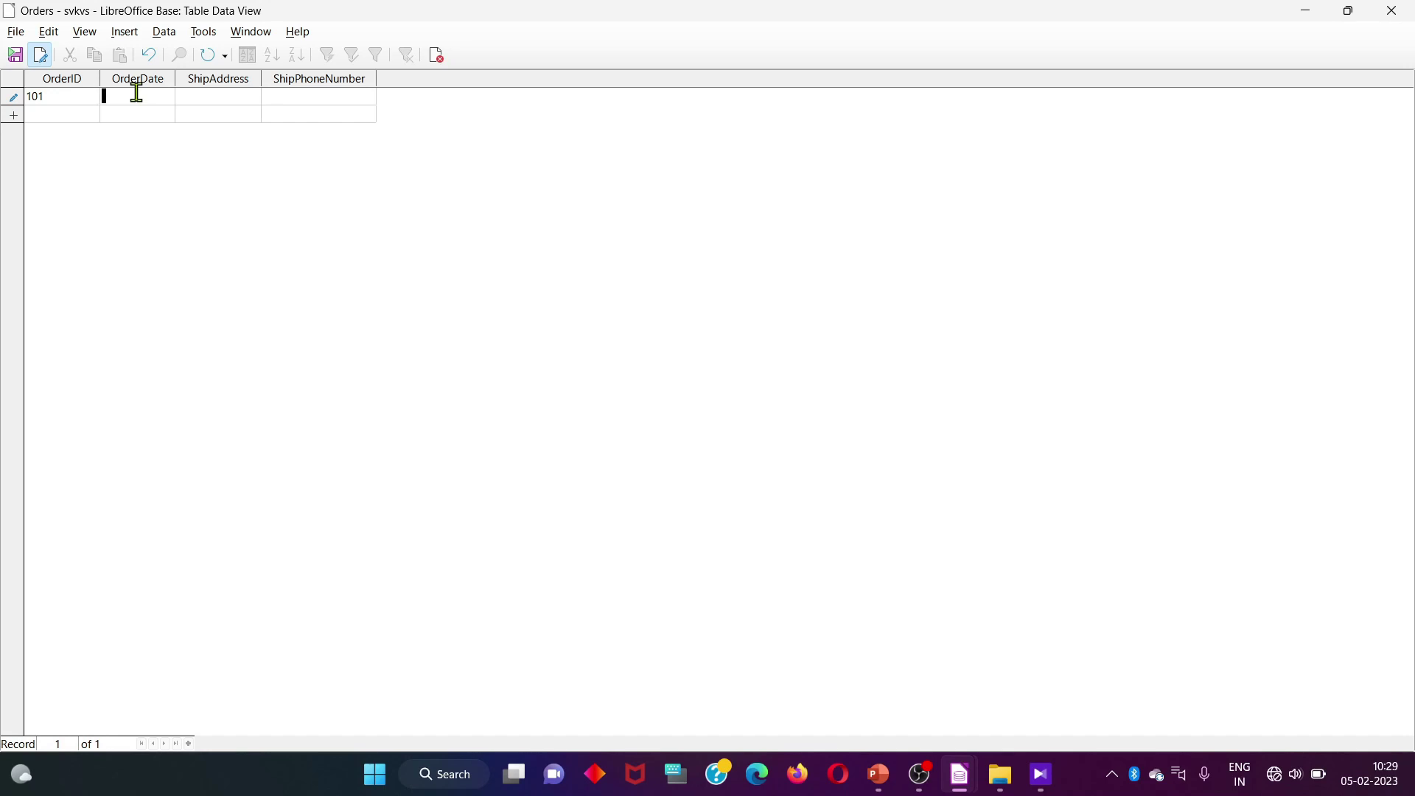
{"action": "left_click", "coordinate": [136, 92]}
{"action": "type", "text": "05-02-200"}
{"action": "key", "text": "BackSpace"}
{"action": "type", "text": "23"}
{"action": "left_click", "coordinate": [199, 96]}
{"action": "type", "text": "moranhat"}
{"action": "left_click", "coordinate": [291, 98]}
{"action": "type", "text": "555566685"}
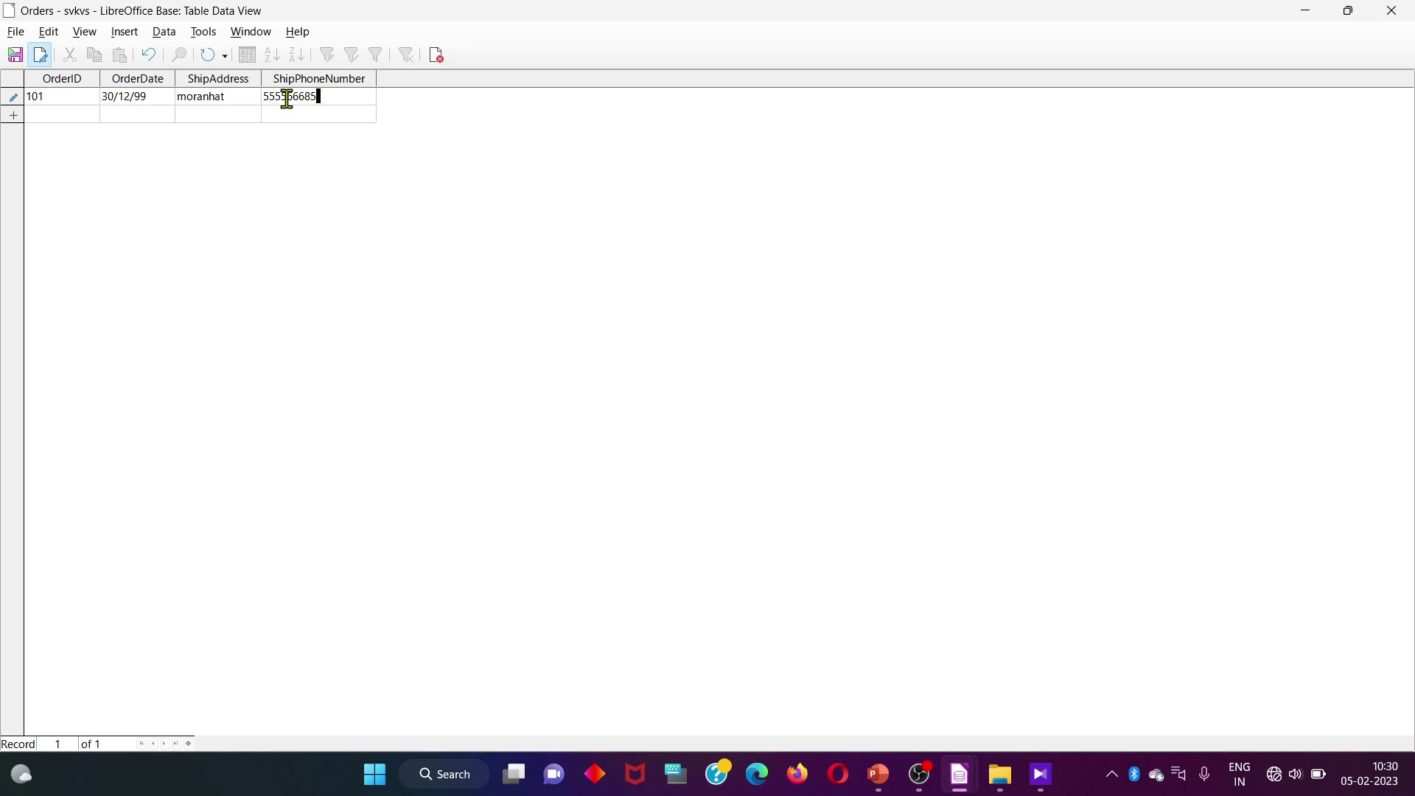
{"action": "key", "text": "BackSpace"}
{"action": "key", "text": "BackSpace"}
{"action": "key", "text": "BackSpace"}
{"action": "key", "text": "BackSpace"}
{"action": "type", "text": "55"}
Start a new record with OrderID 102
{"action": "left_click", "coordinate": [47, 115]}
{"action": "type", "text": "102"}
{"action": "left_click", "coordinate": [127, 114]}
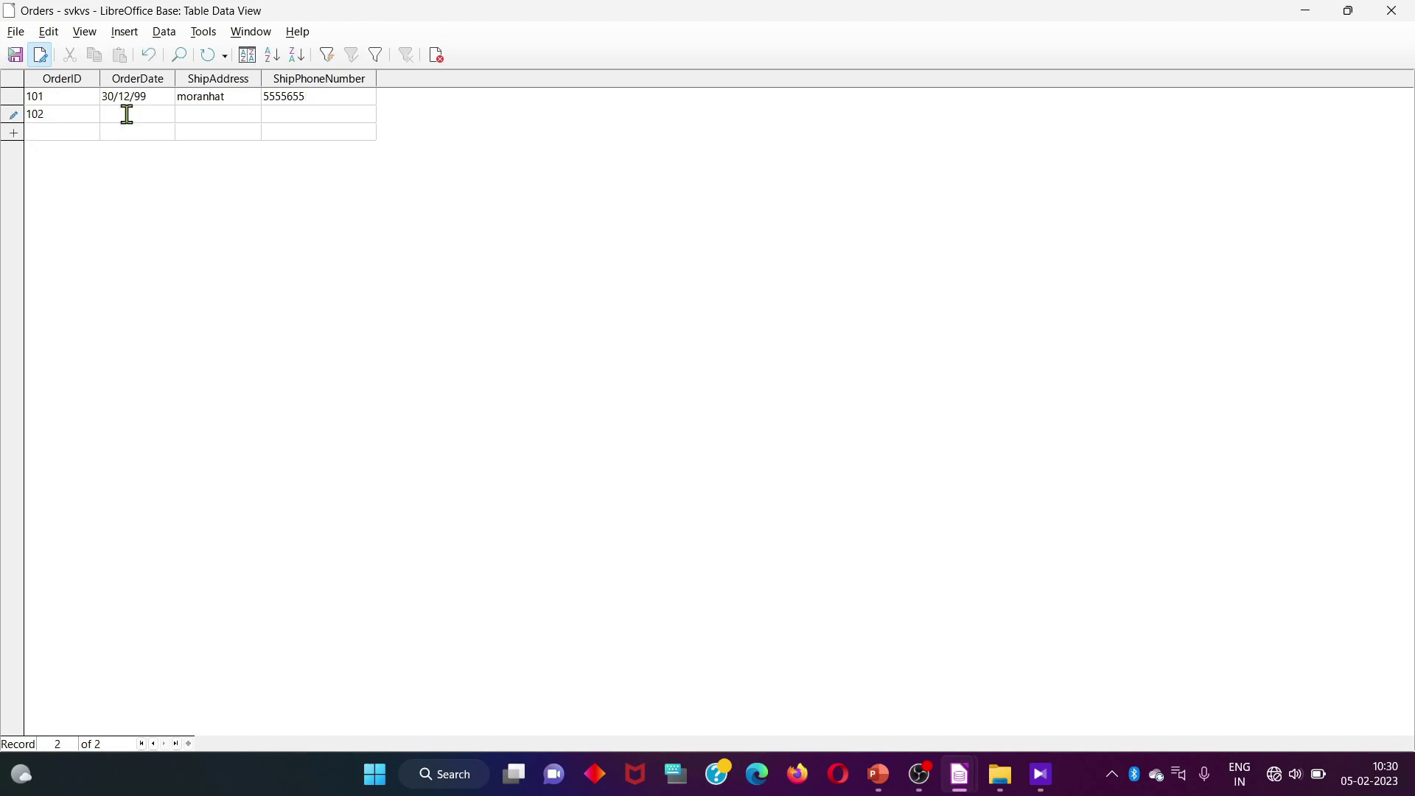
Complete record 102 with date 05/02/22, a ship address and phone number, save it, and close Orders
{"action": "left_click", "coordinate": [147, 100]}
{"action": "left_click", "coordinate": [127, 112]}
{"action": "type", "text": "05/"}
{"action": "type", "text": "02/20"}
{"action": "type", "text": "mora"}
{"action": "type", "text": "nhat"}
{"action": "left_click", "coordinate": [275, 115]}
{"action": "type", "text": "5555555"}
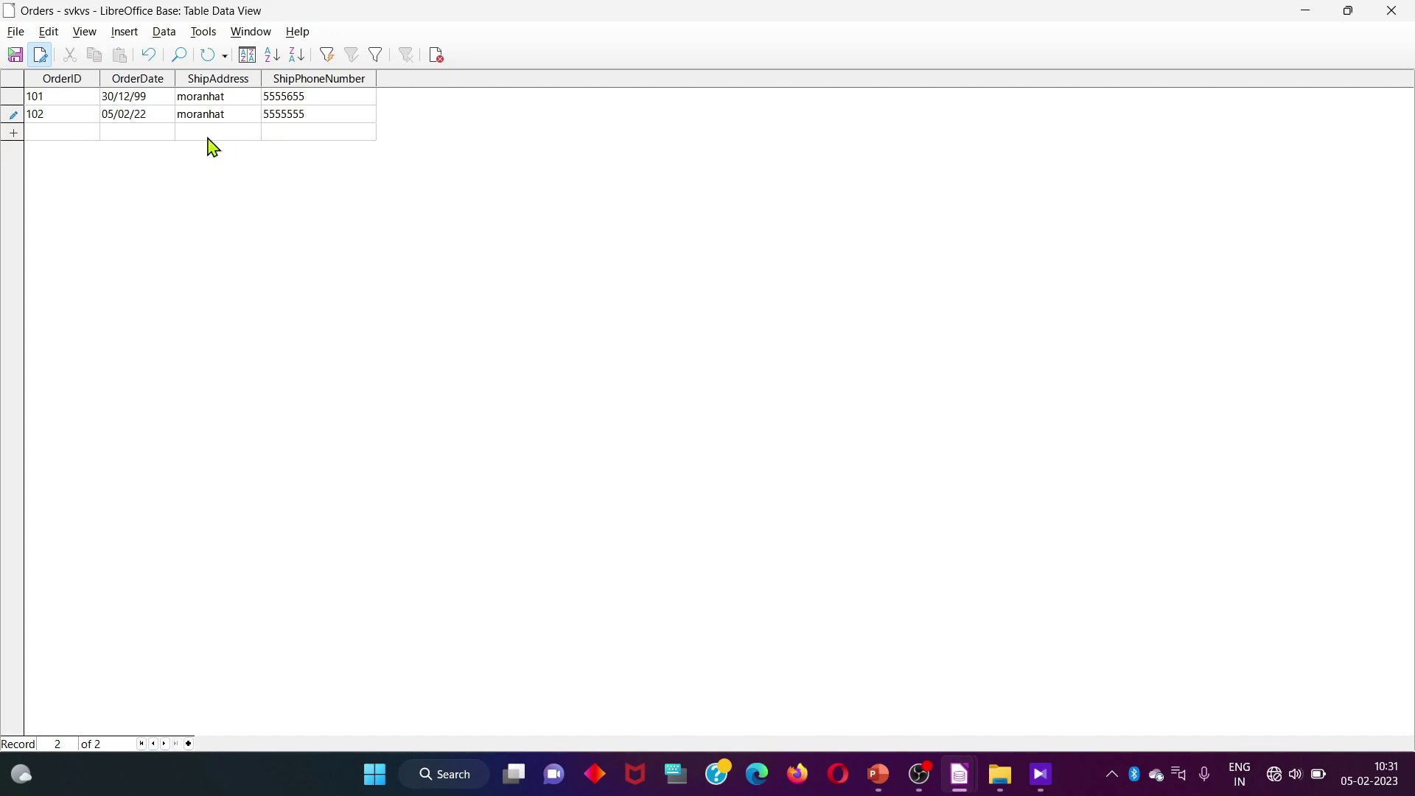
{"action": "left_click", "coordinate": [14, 54]}
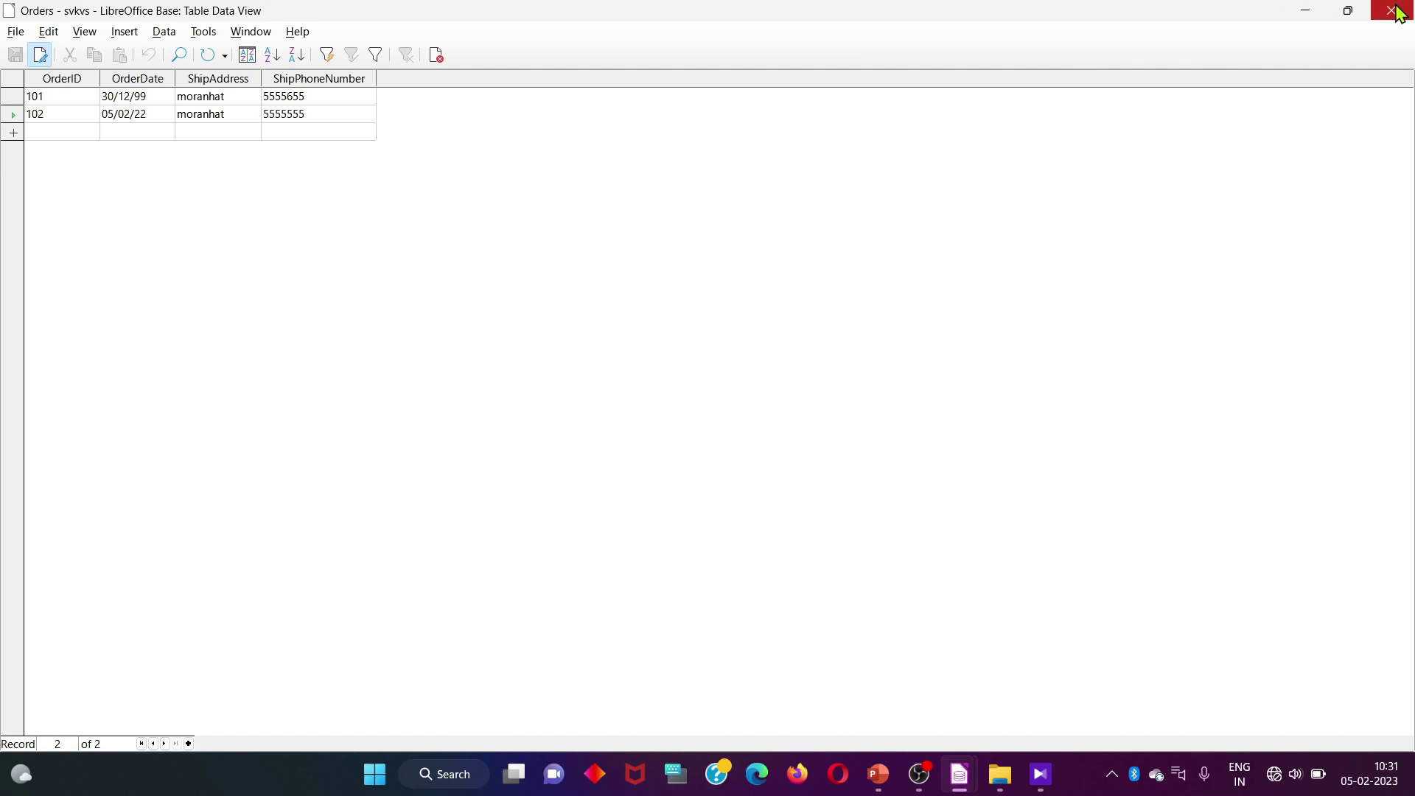
{"action": "left_click", "coordinate": [1400, 12]}
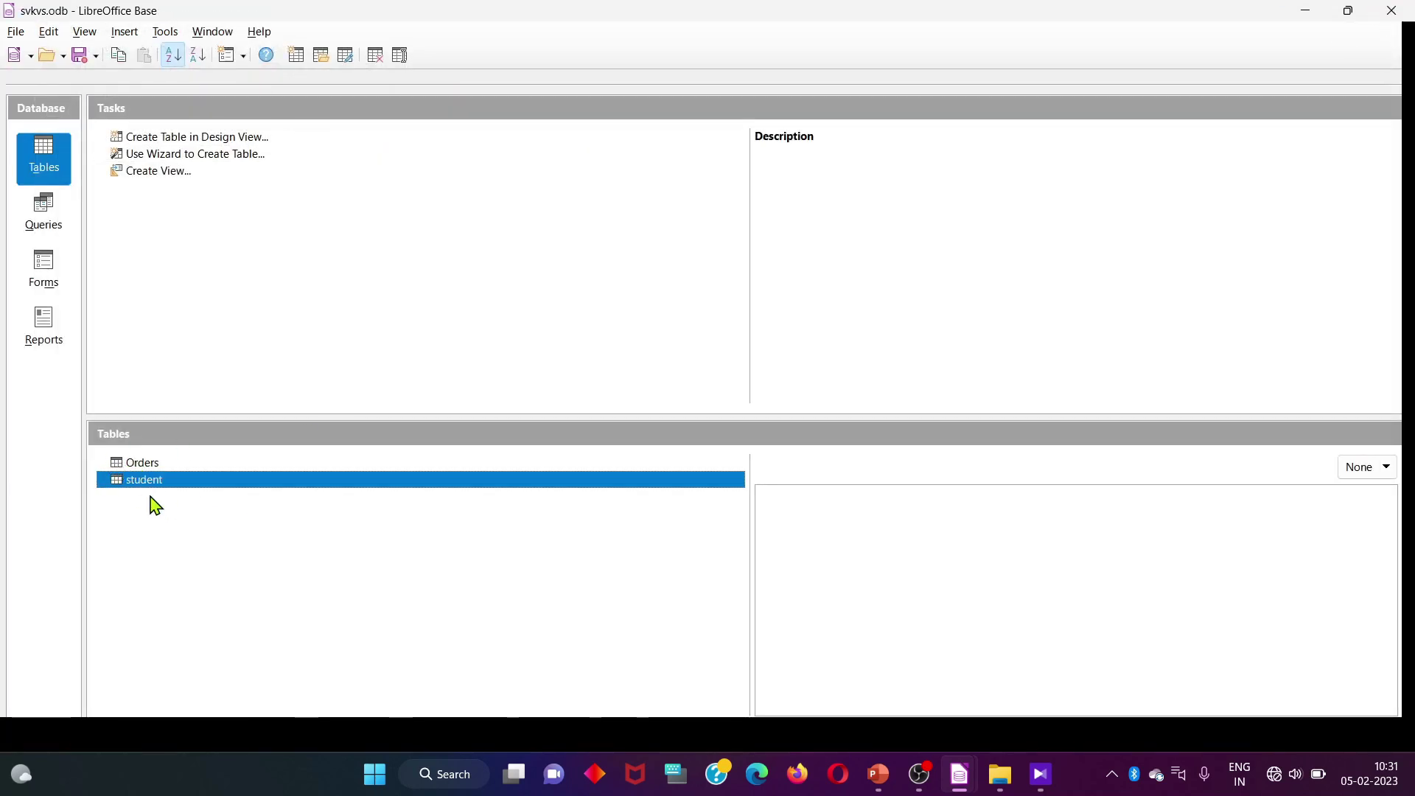
{"action": "double_click", "coordinate": [131, 463]}
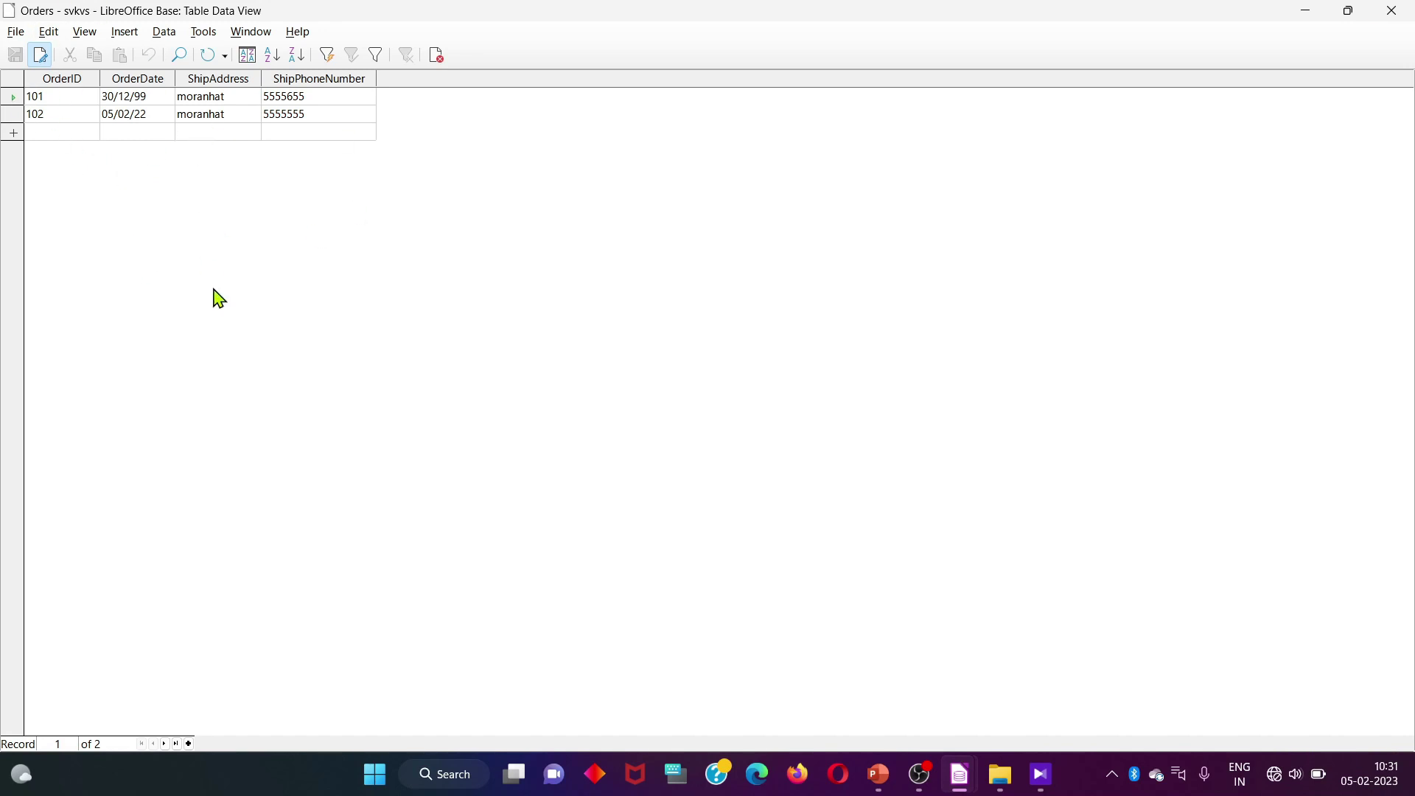
{"action": "left_click", "coordinate": [1394, 10]}
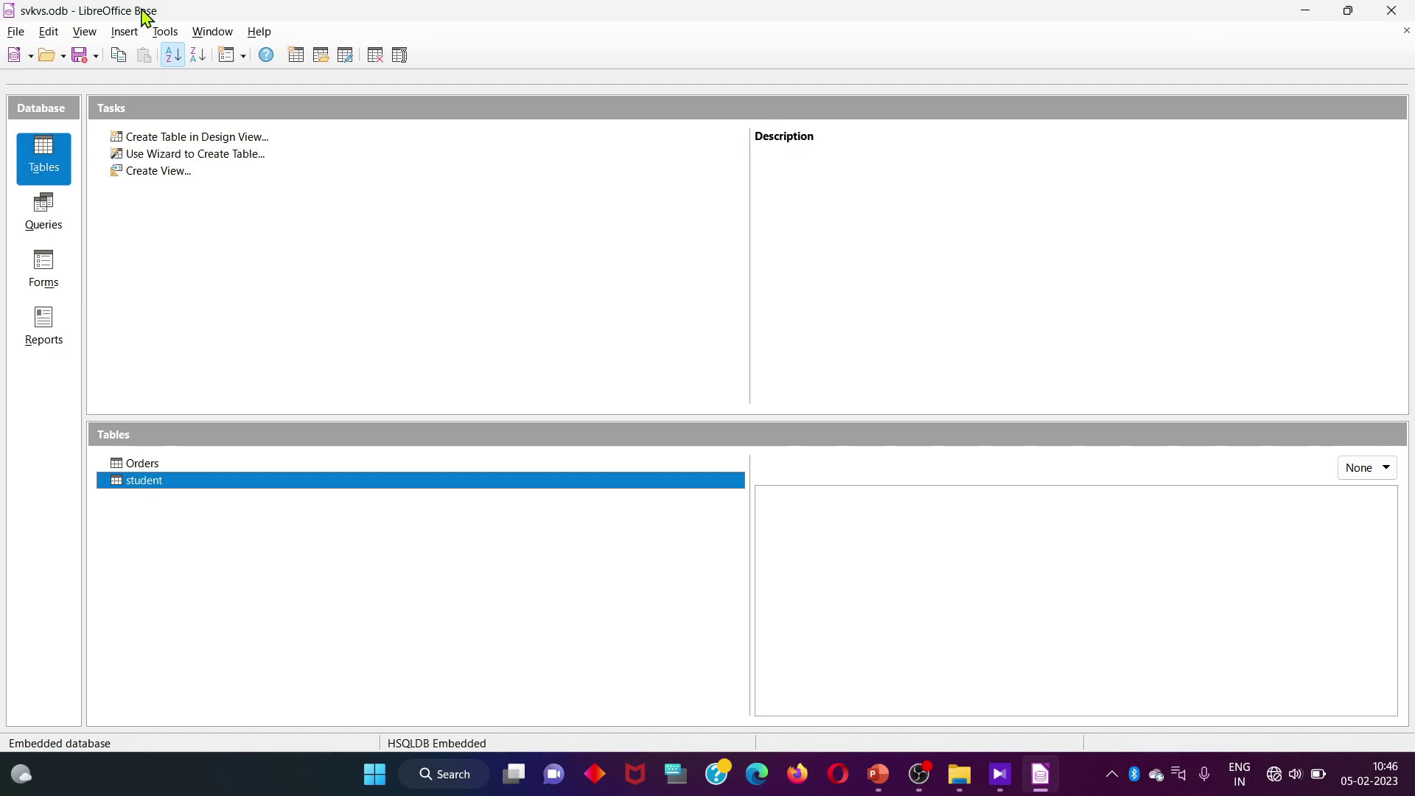
Open Tools > SQL and begin the statement 'CREATE table School( schoolid int'
{"action": "left_click", "coordinate": [165, 32]}
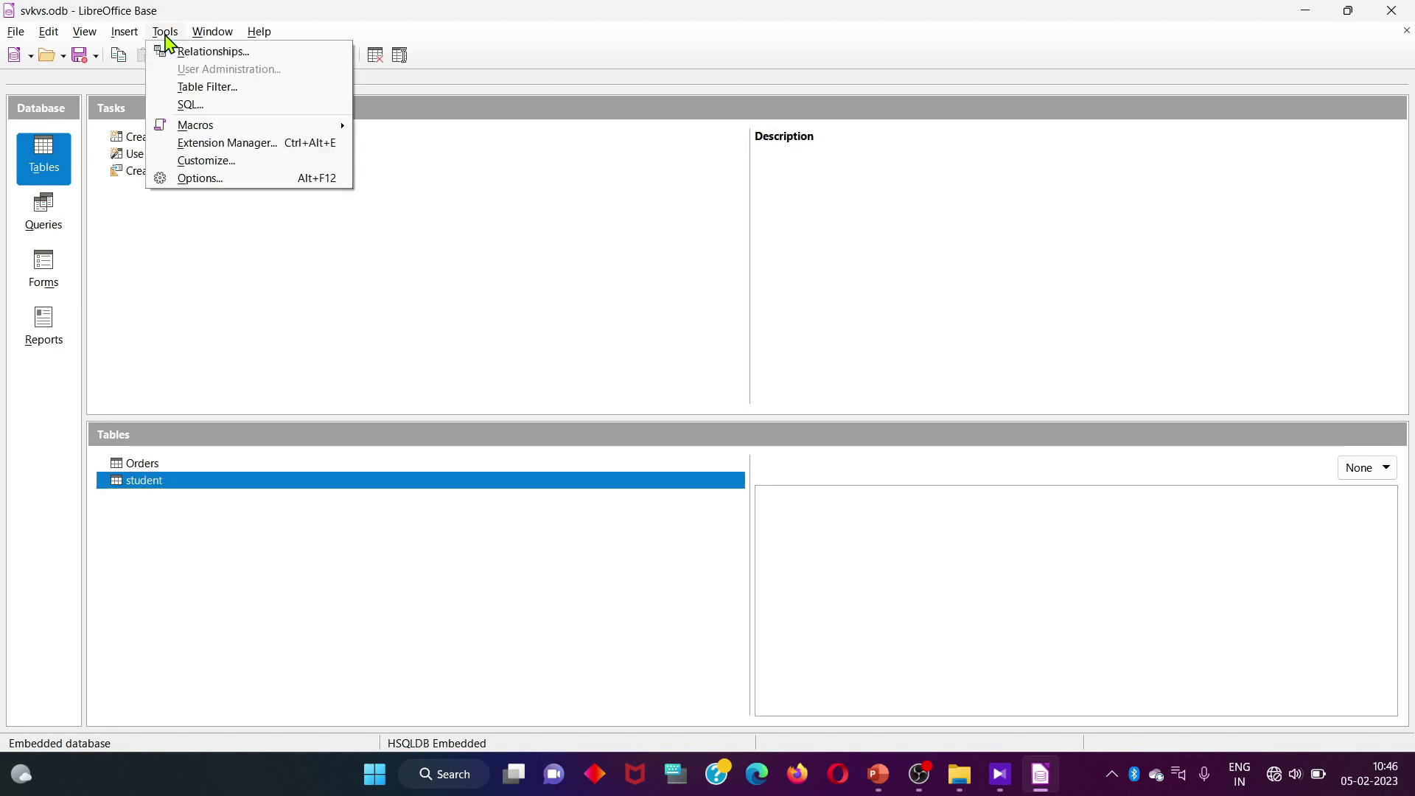
{"action": "left_click", "coordinate": [205, 111]}
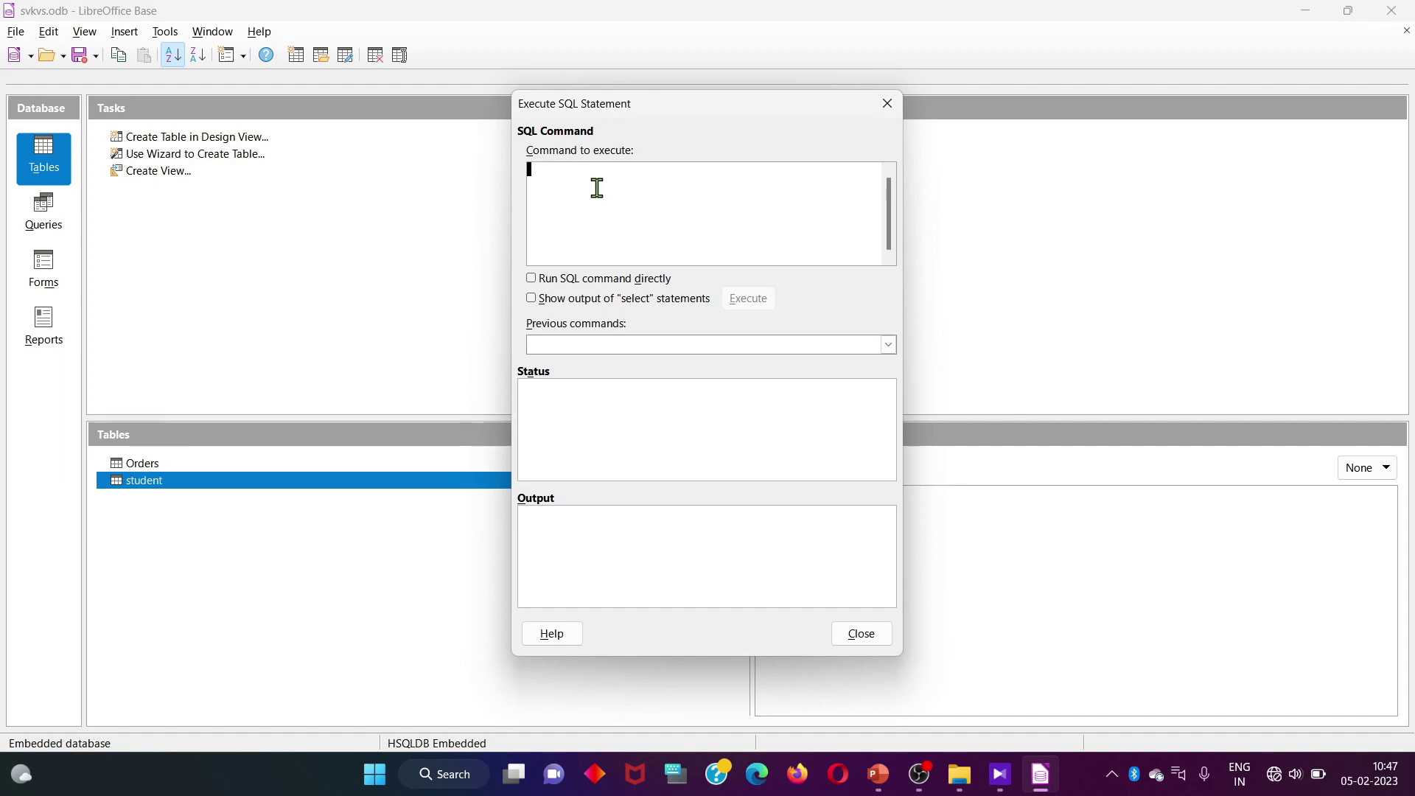
{"action": "type", "text": "CREATE"}
{"action": "type", "text": "table School("}
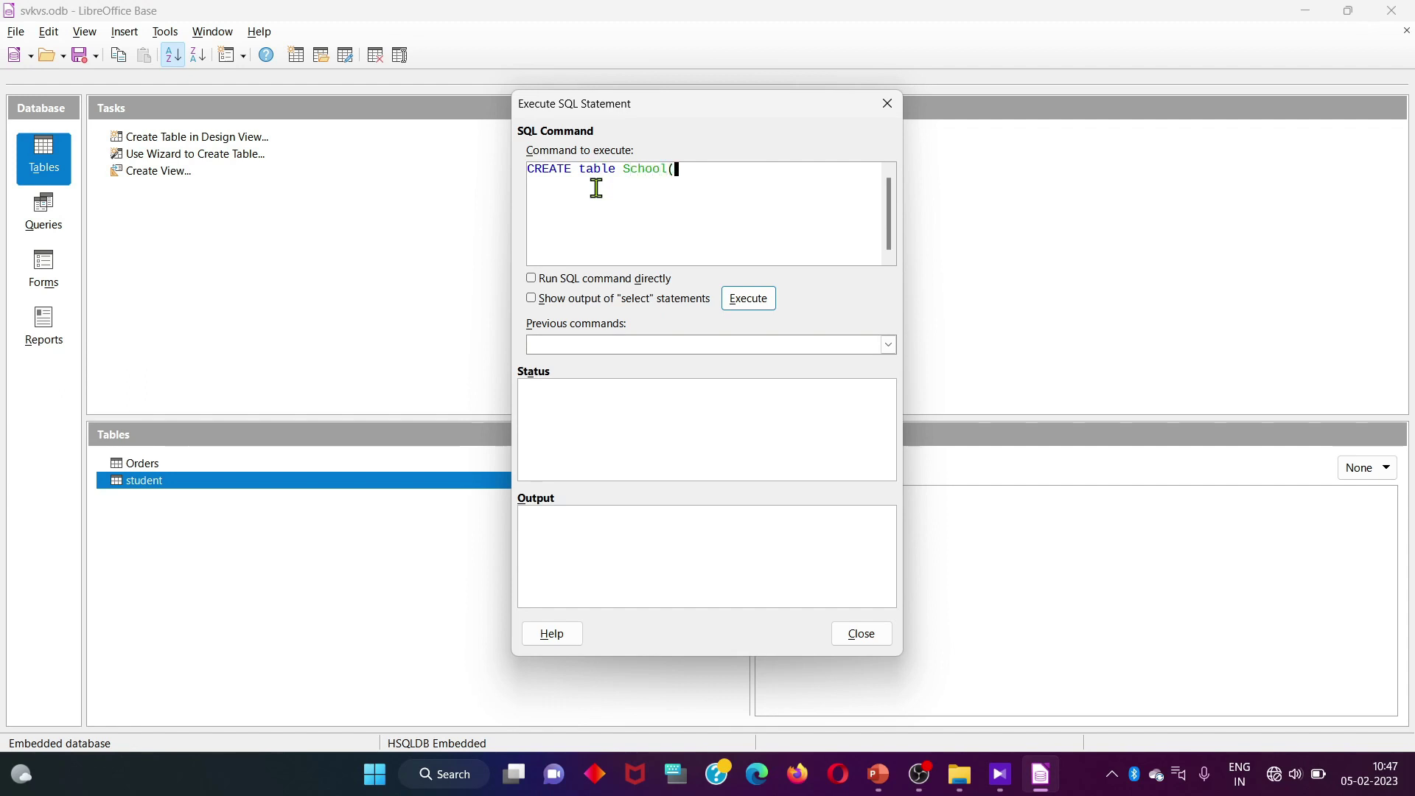
{"action": "type", "text": " schoolid"}
{"action": "type", "text": "int"}
Finish the statement with schoolname varchar and schooladd varchar(90) columns and the closing );
{"action": "type", "text": ",schoolname"}
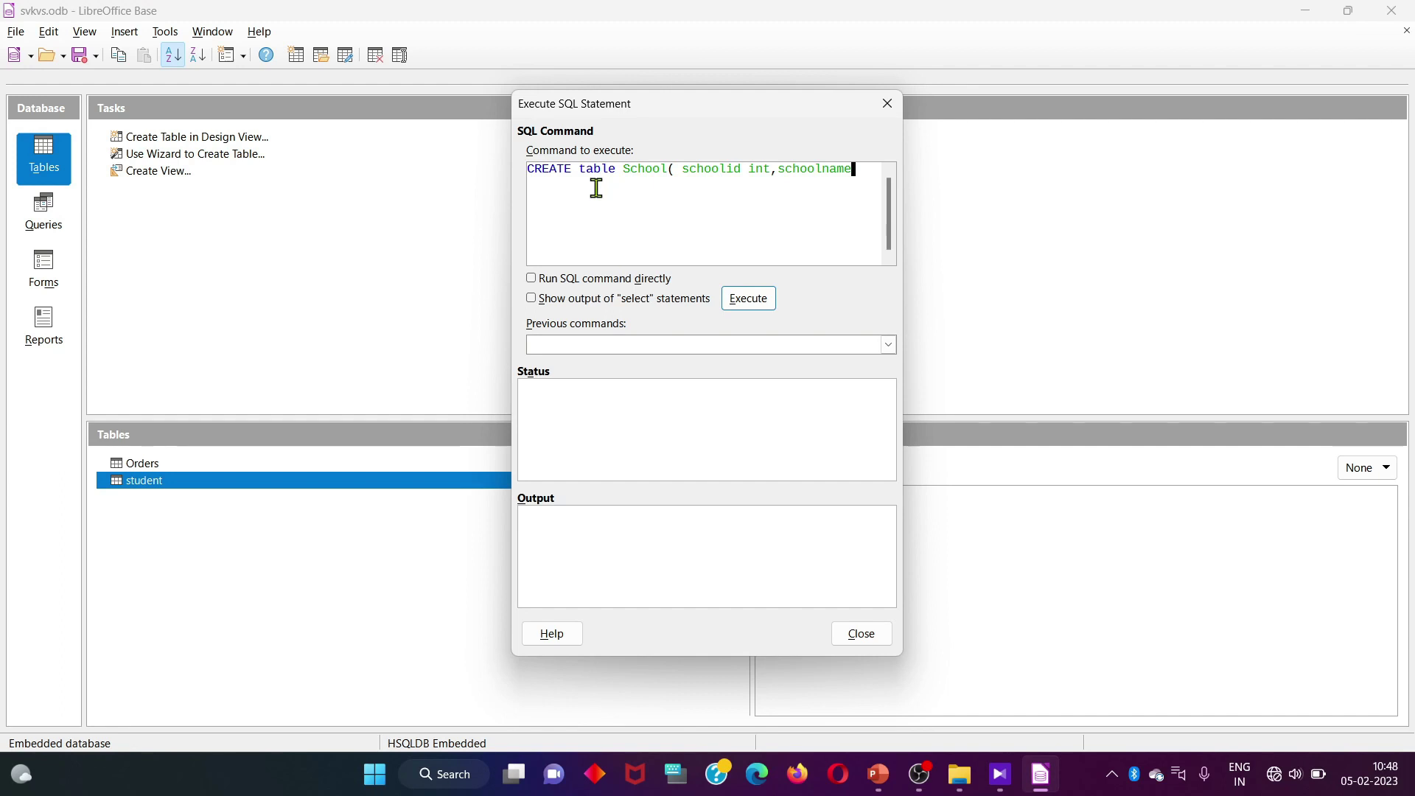
{"action": "type", "text": "var"}
{"action": "type", "text": "ch"}
{"action": "type", "text": "a"}
{"action": "type", "text": "r "}
{"action": "type", "text": "(50"}
{"action": "type", "text": ")"}
{"action": "type", "text": ", "}
{"action": "type", "text": "school"}
{"action": "type", "text": "add"}
{"action": "type", "text": " varch"}
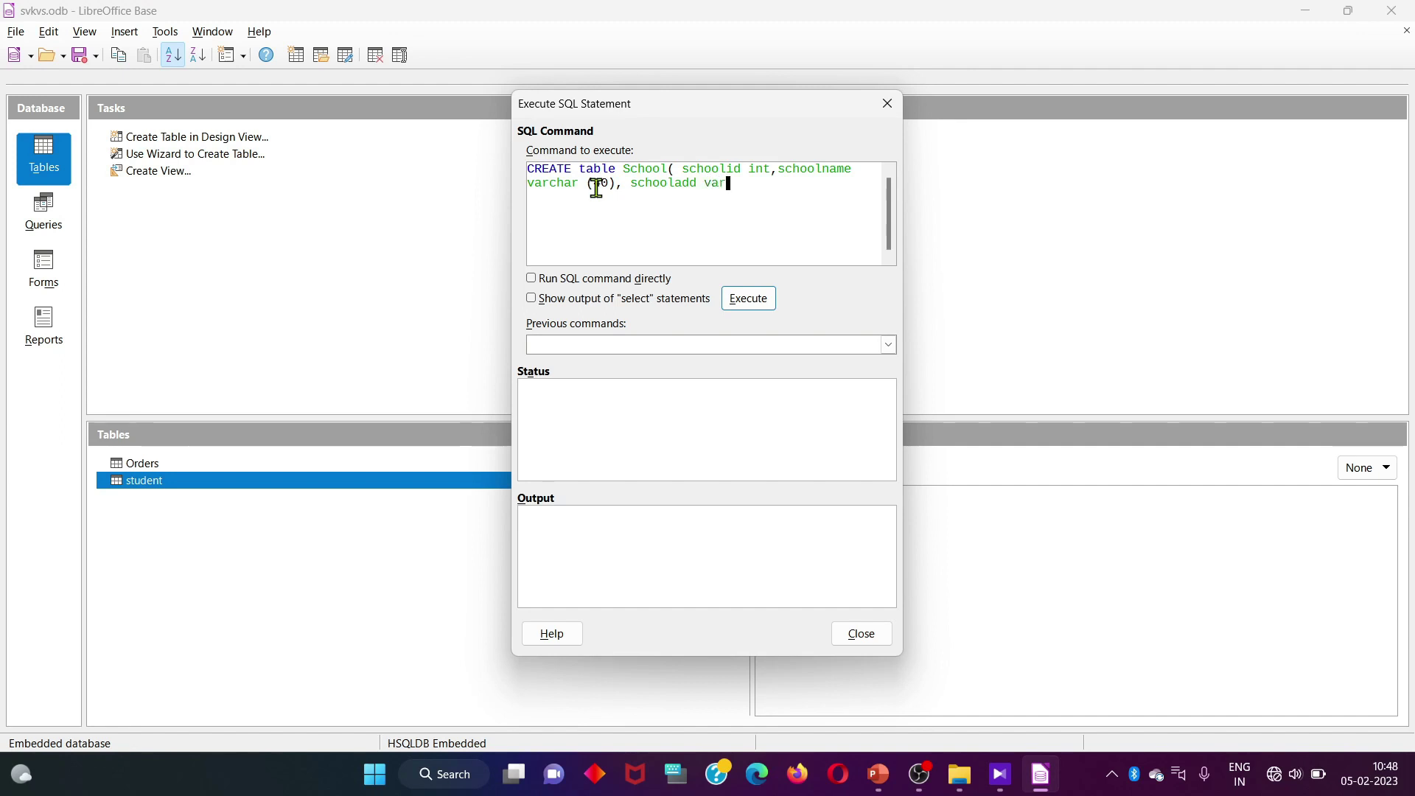
{"action": "type", "text": "ar(90));"}
{"action": "left_click_drag", "start_coordinate": [622, 169], "coordinate": [849, 174]}
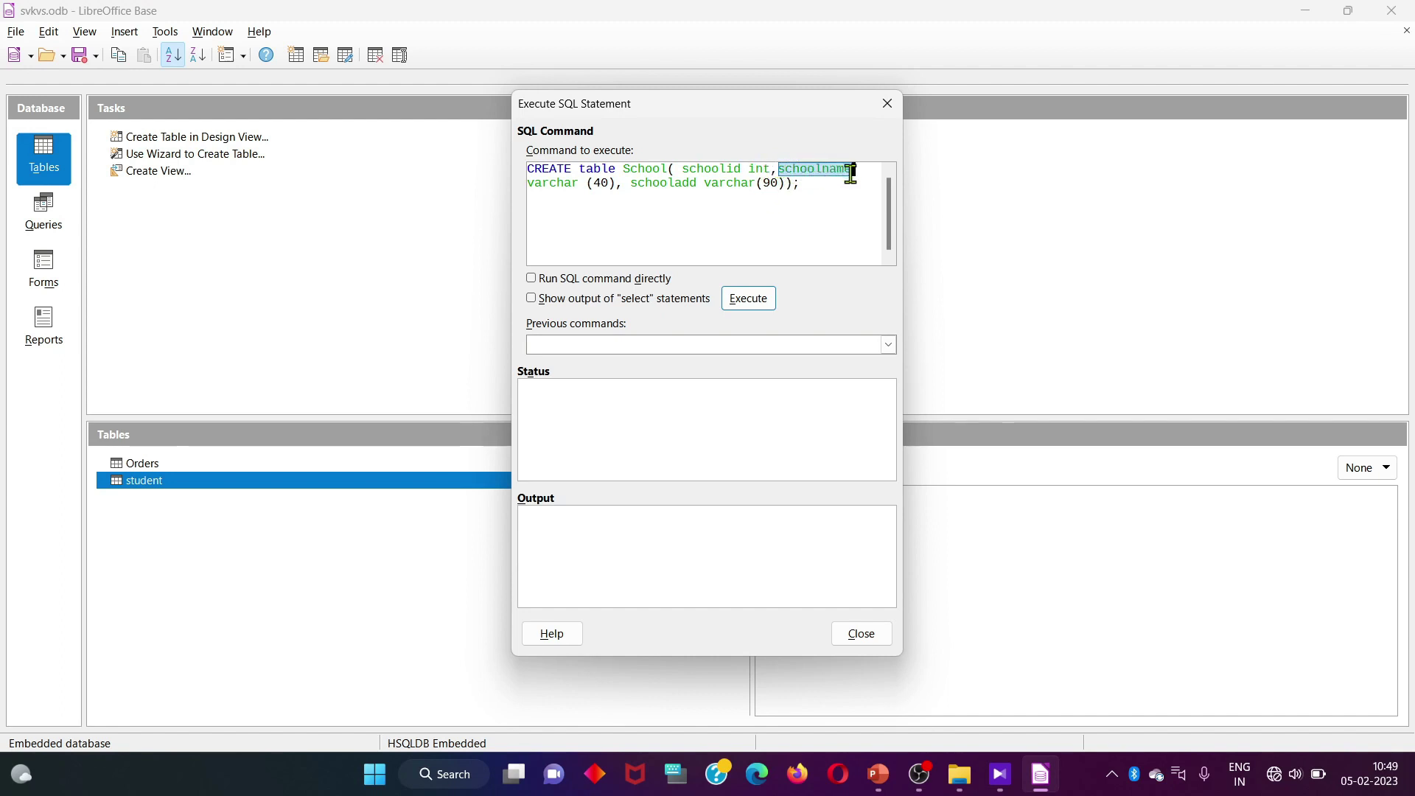
Review the column definitions, enable Show output of select statements, and execute the CREATE statement
{"action": "left_click", "coordinate": [533, 183]}
{"action": "left_click_drag", "start_coordinate": [533, 183], "coordinate": [610, 186]}
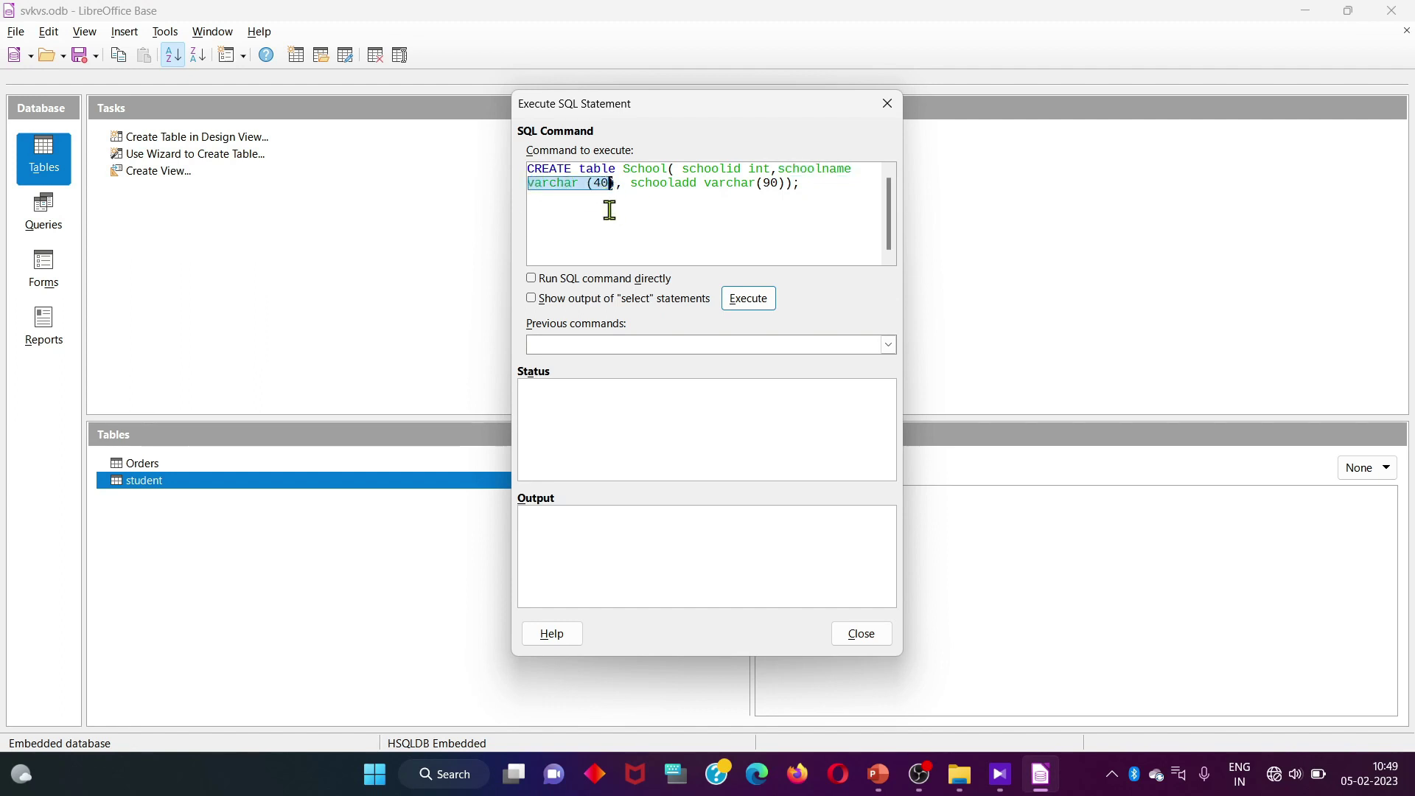
{"action": "left_click", "coordinate": [652, 185]}
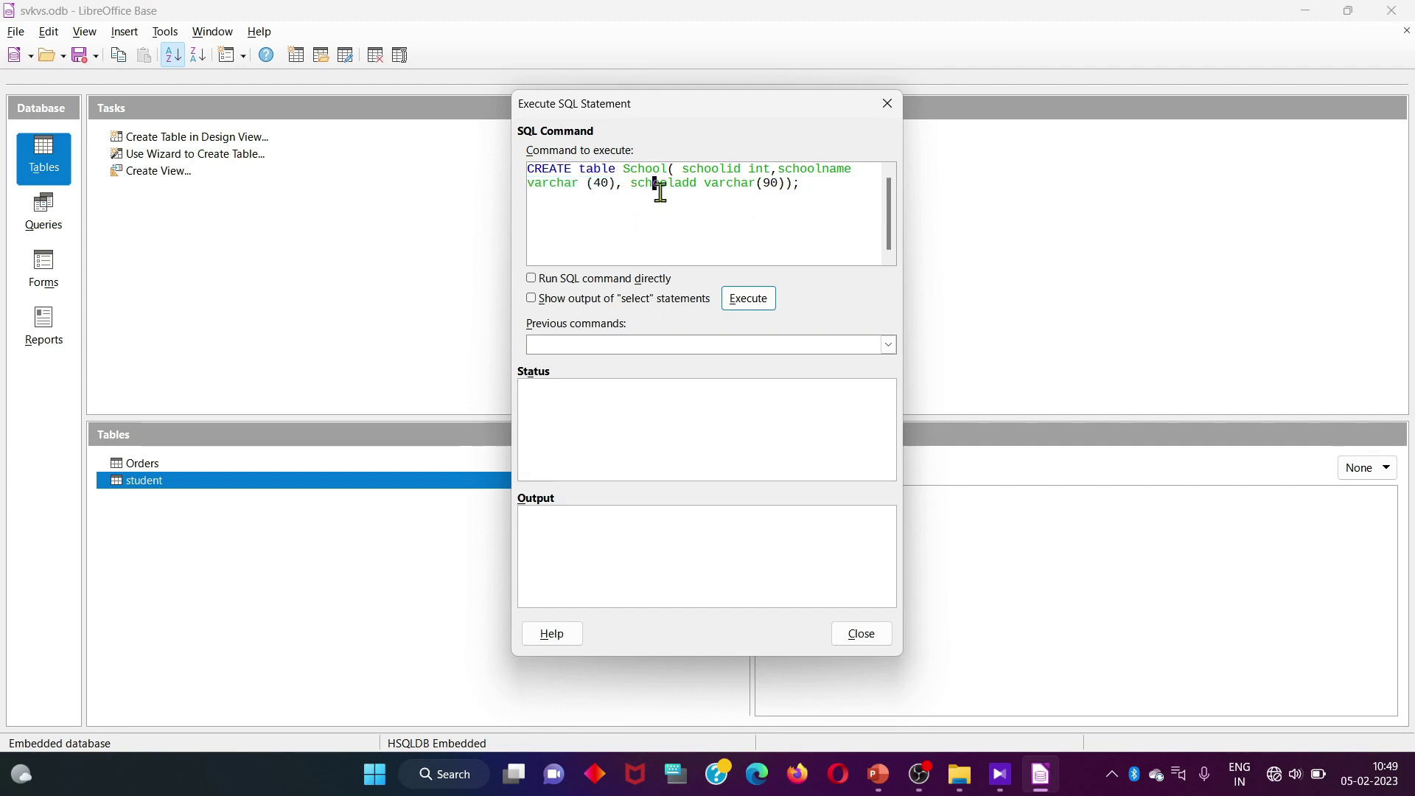
{"action": "left_click_drag", "start_coordinate": [631, 185], "coordinate": [700, 186]}
{"action": "left_click", "coordinate": [764, 205]}
{"action": "left_click", "coordinate": [797, 186]}
{"action": "left_click", "coordinate": [532, 298]}
{"action": "left_click", "coordinate": [748, 297]}
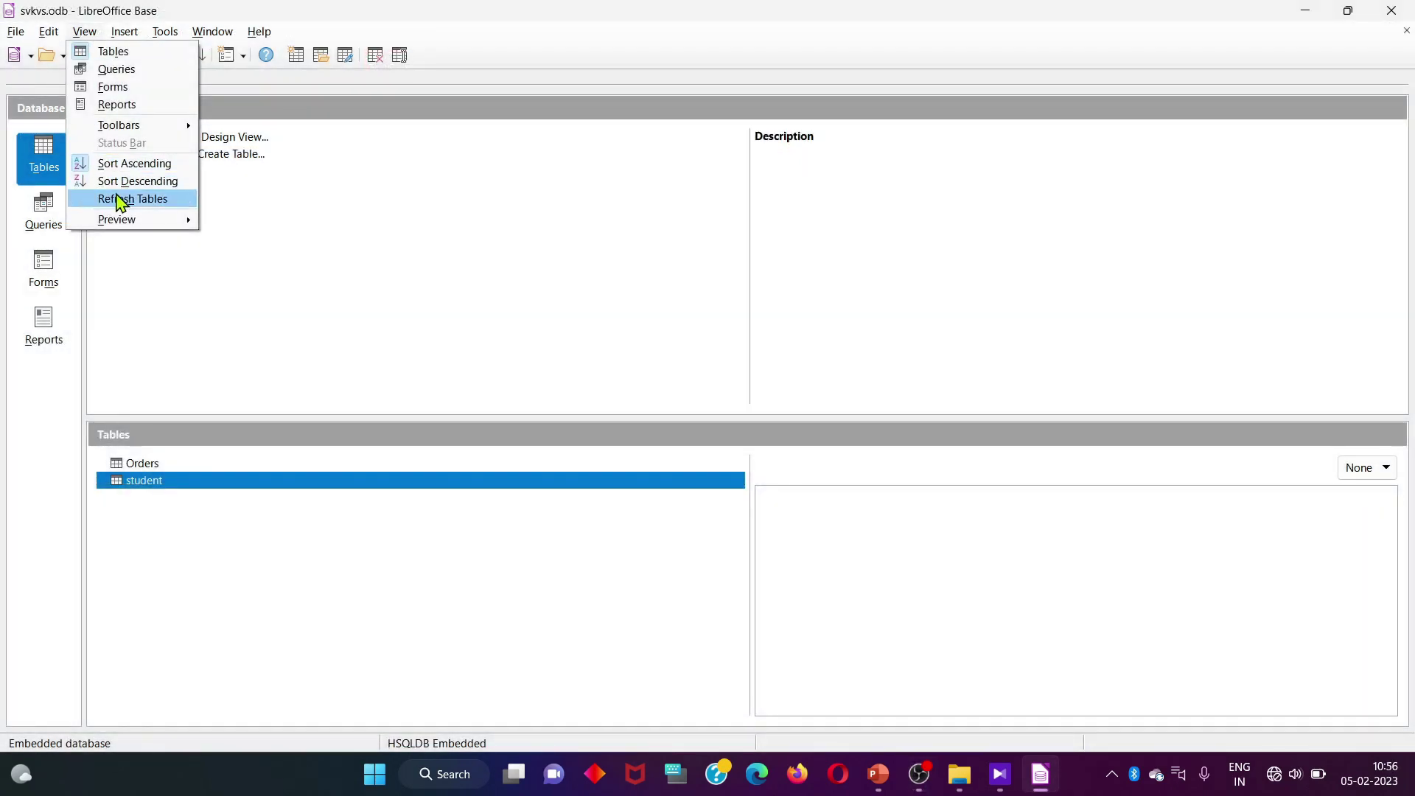
Refresh the table list and open the new SCHOOL table
{"action": "left_click", "coordinate": [121, 199]}
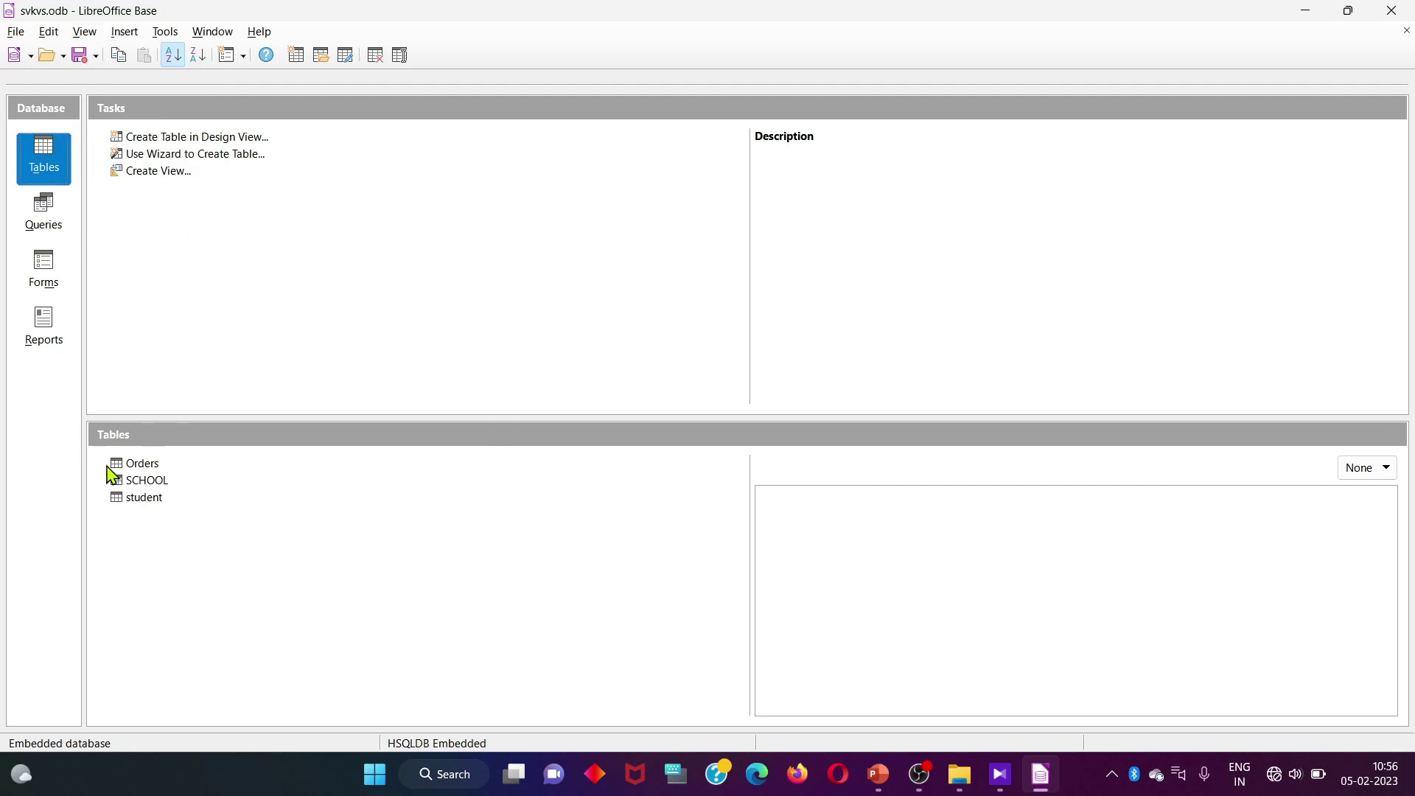
{"action": "left_click", "coordinate": [155, 484]}
{"action": "double_click", "coordinate": [156, 487]}
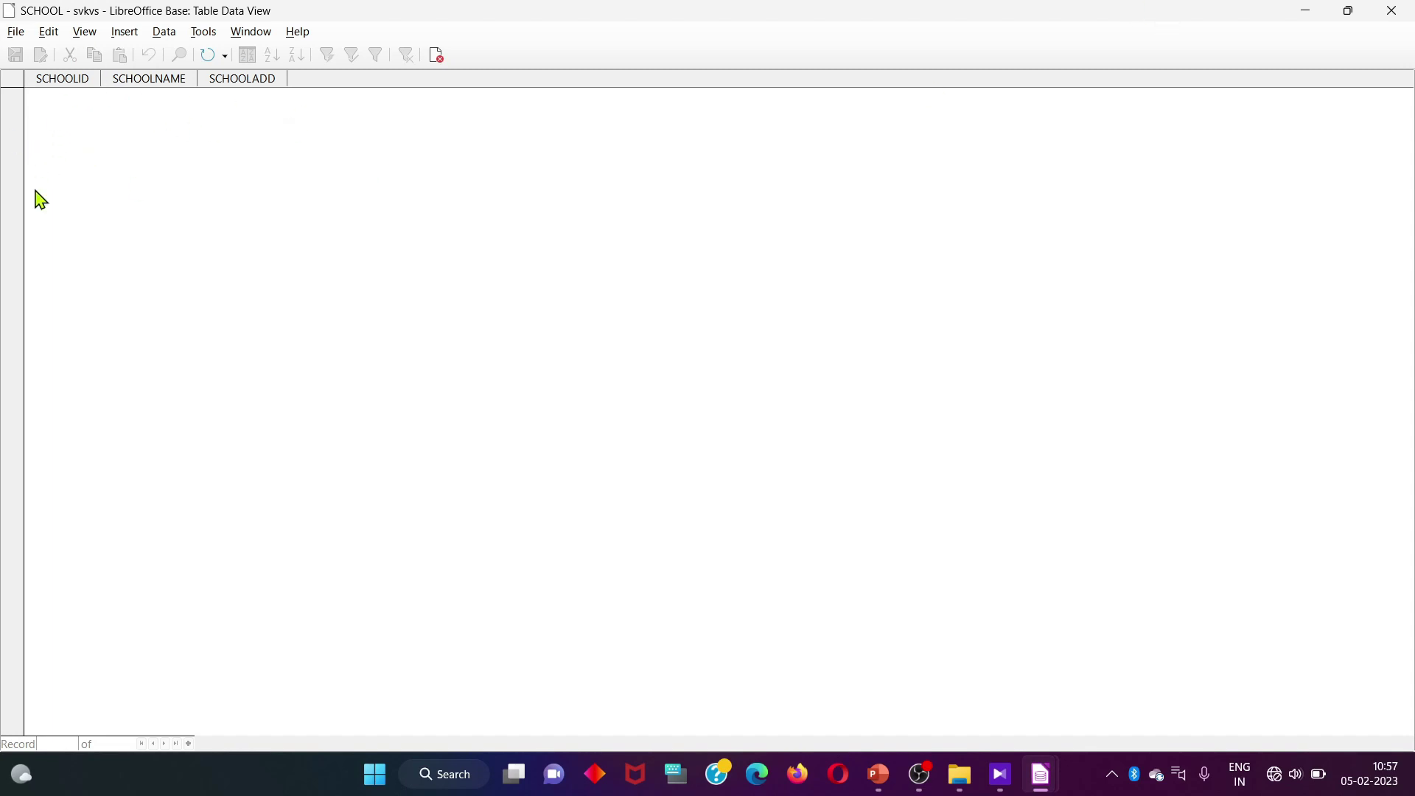
Minimize, restore and shrink the SCHOOL table data window
{"action": "left_click", "coordinate": [1307, 11]}
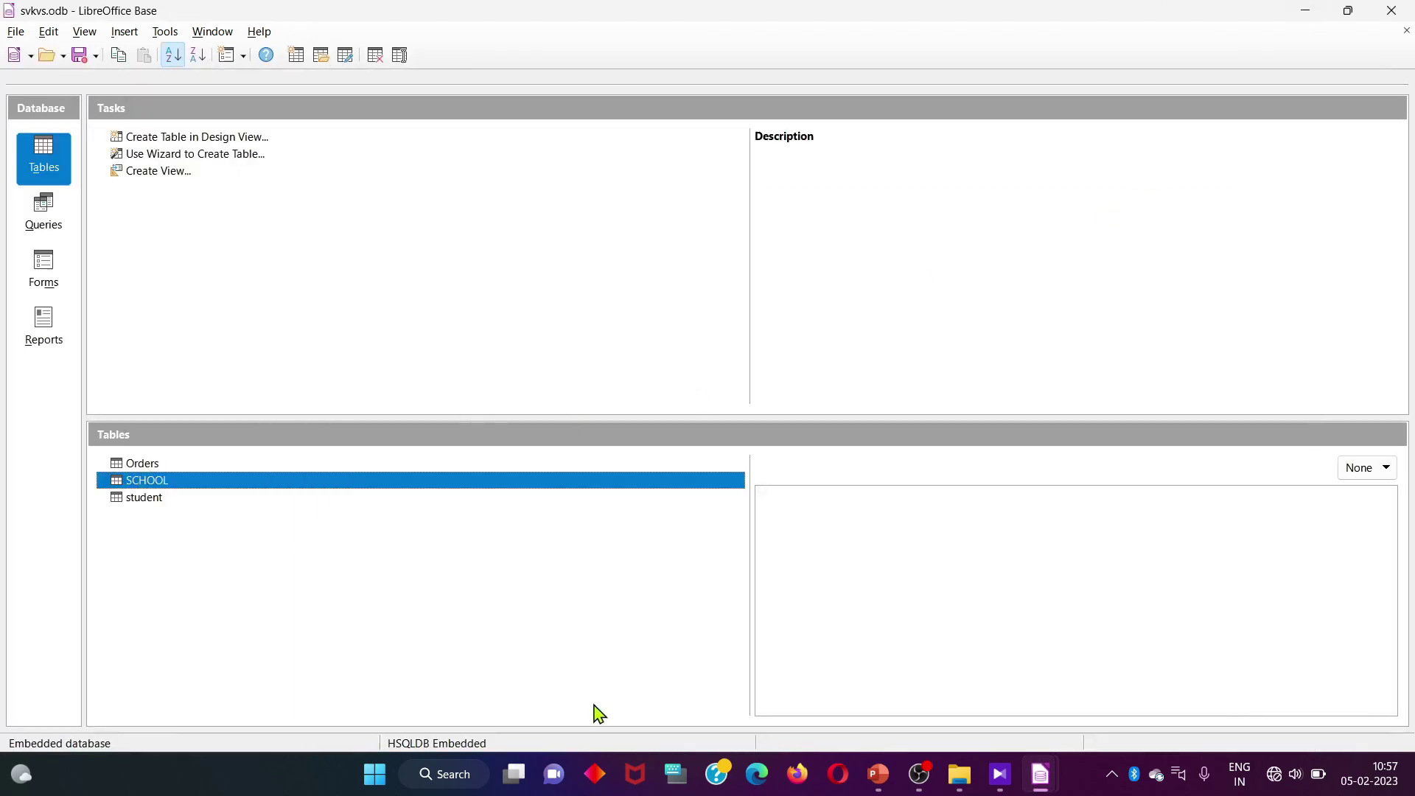
{"action": "mouse_move", "coordinate": [1035, 777]}
{"action": "left_click", "coordinate": [1128, 693]}
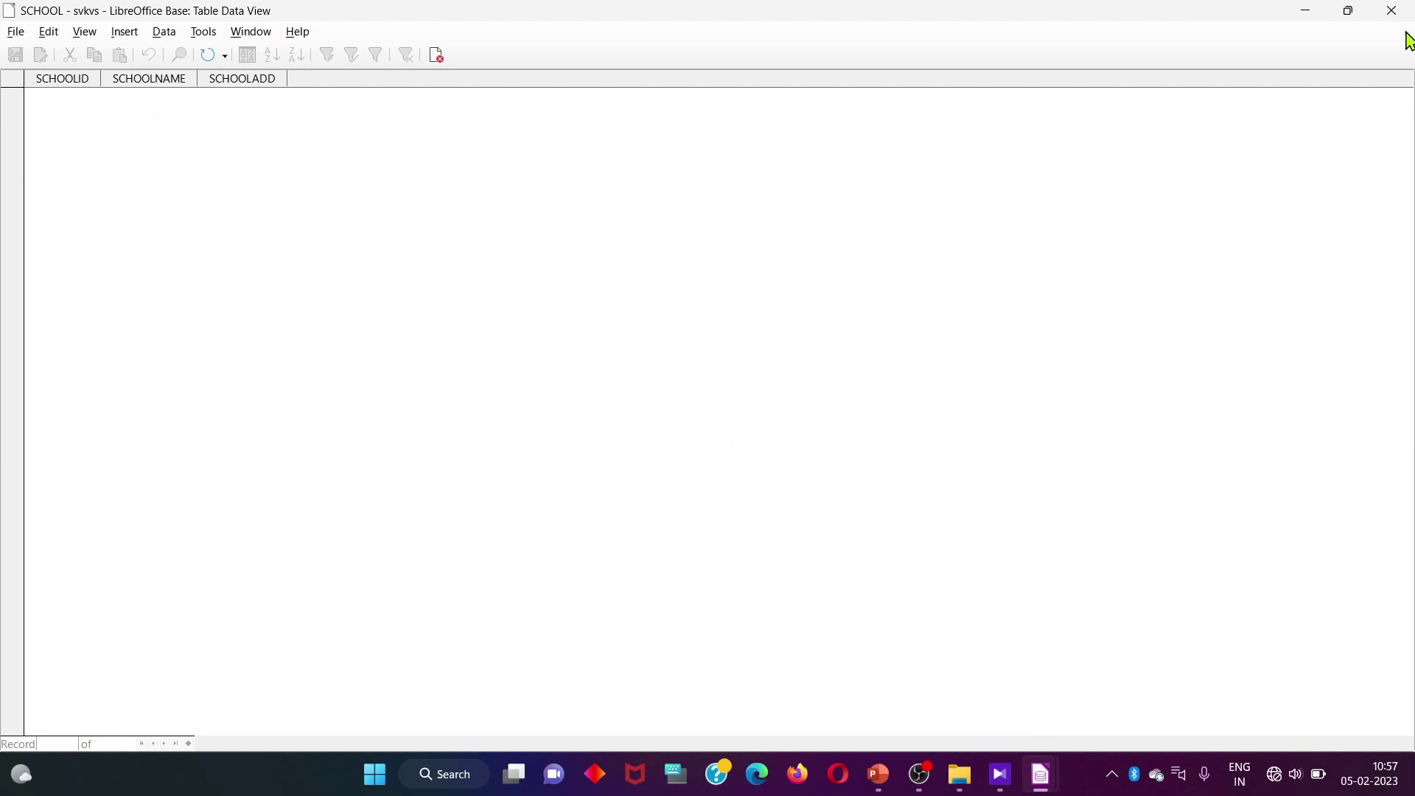
{"action": "left_click", "coordinate": [1349, 12]}
{"action": "left_click_drag", "start_coordinate": [142, 136], "coordinate": [827, 288]}
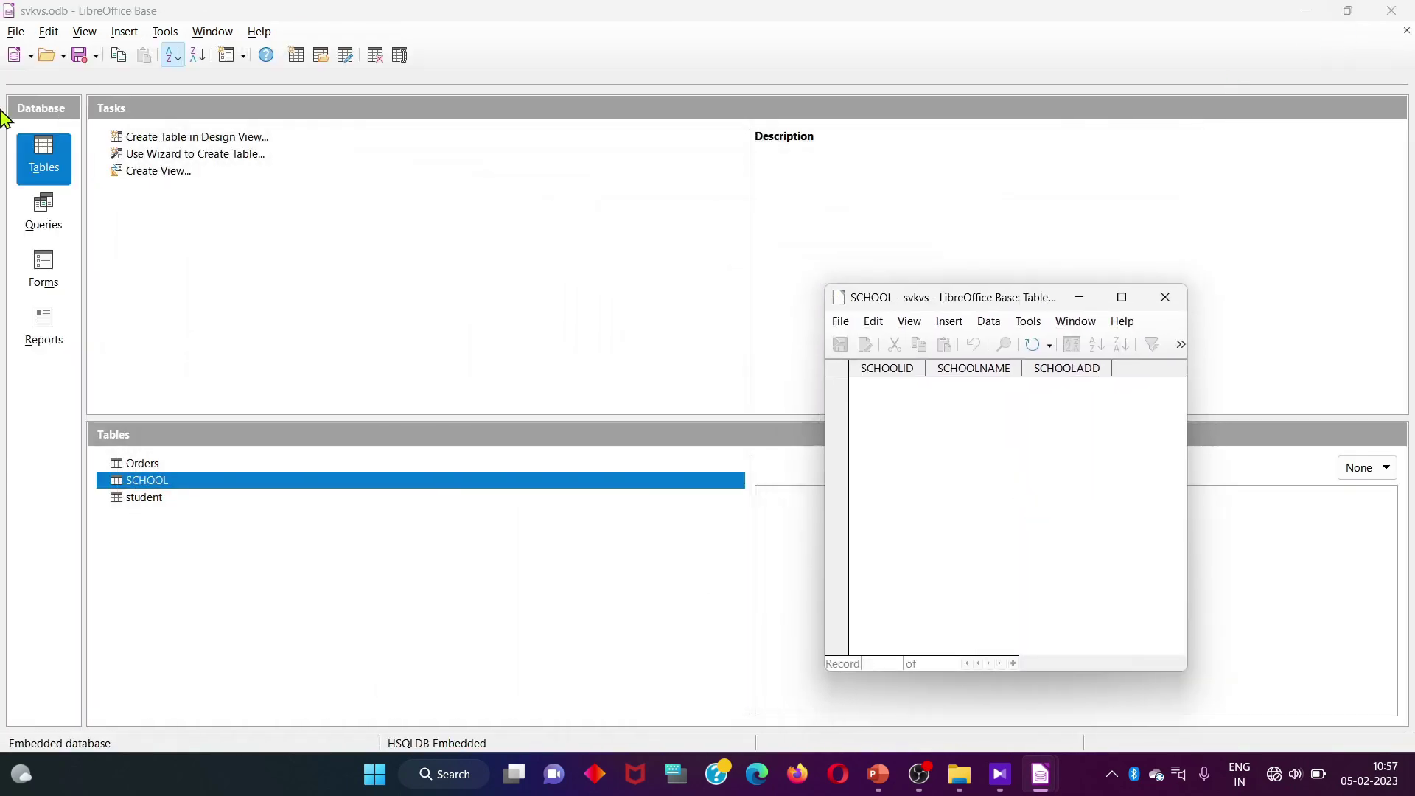
{"action": "left_click", "coordinate": [166, 34]}
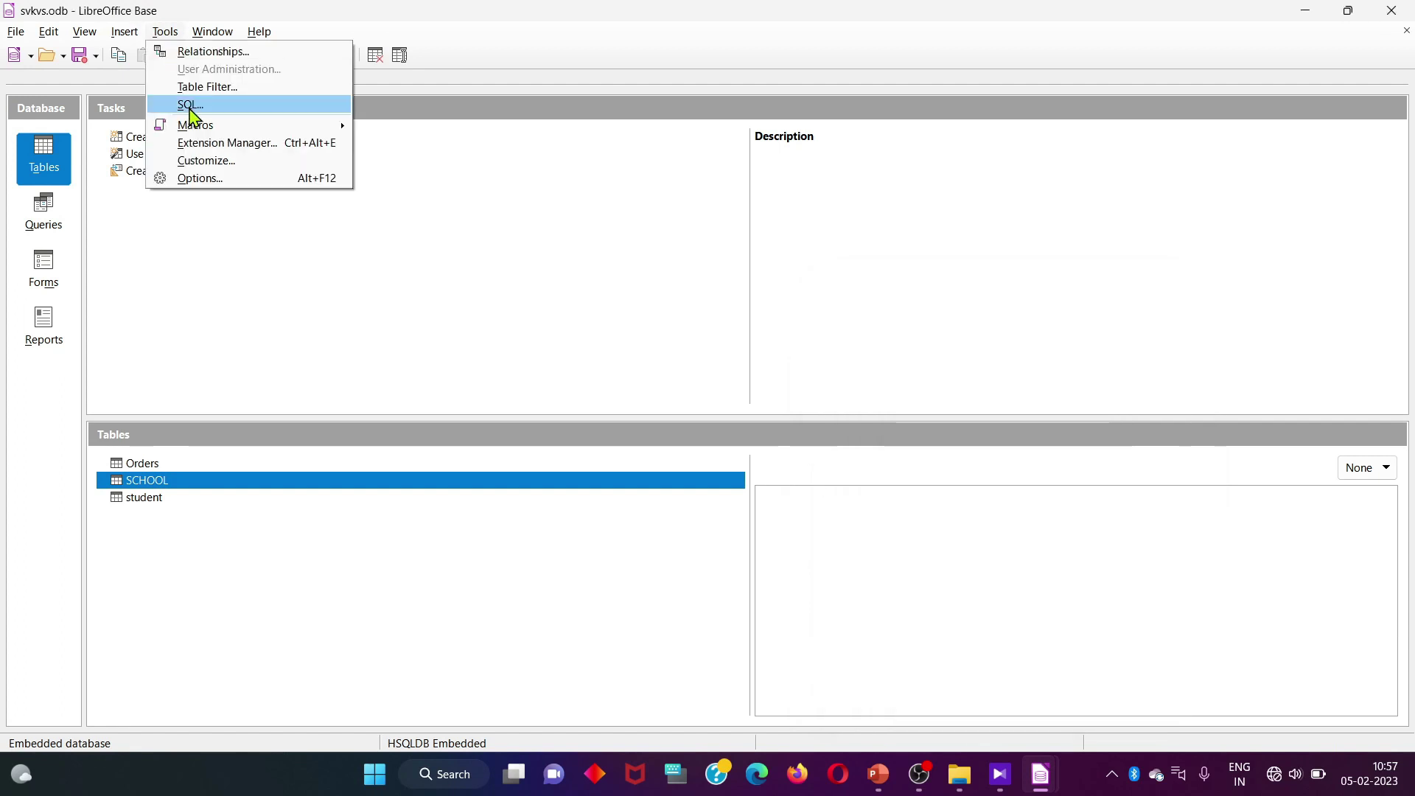
Open the Execute SQL Statement dialog and move it left, beside the SCHOOL table window
{"action": "left_click", "coordinate": [188, 105]}
{"action": "mouse_move", "coordinate": [1000, 772]}
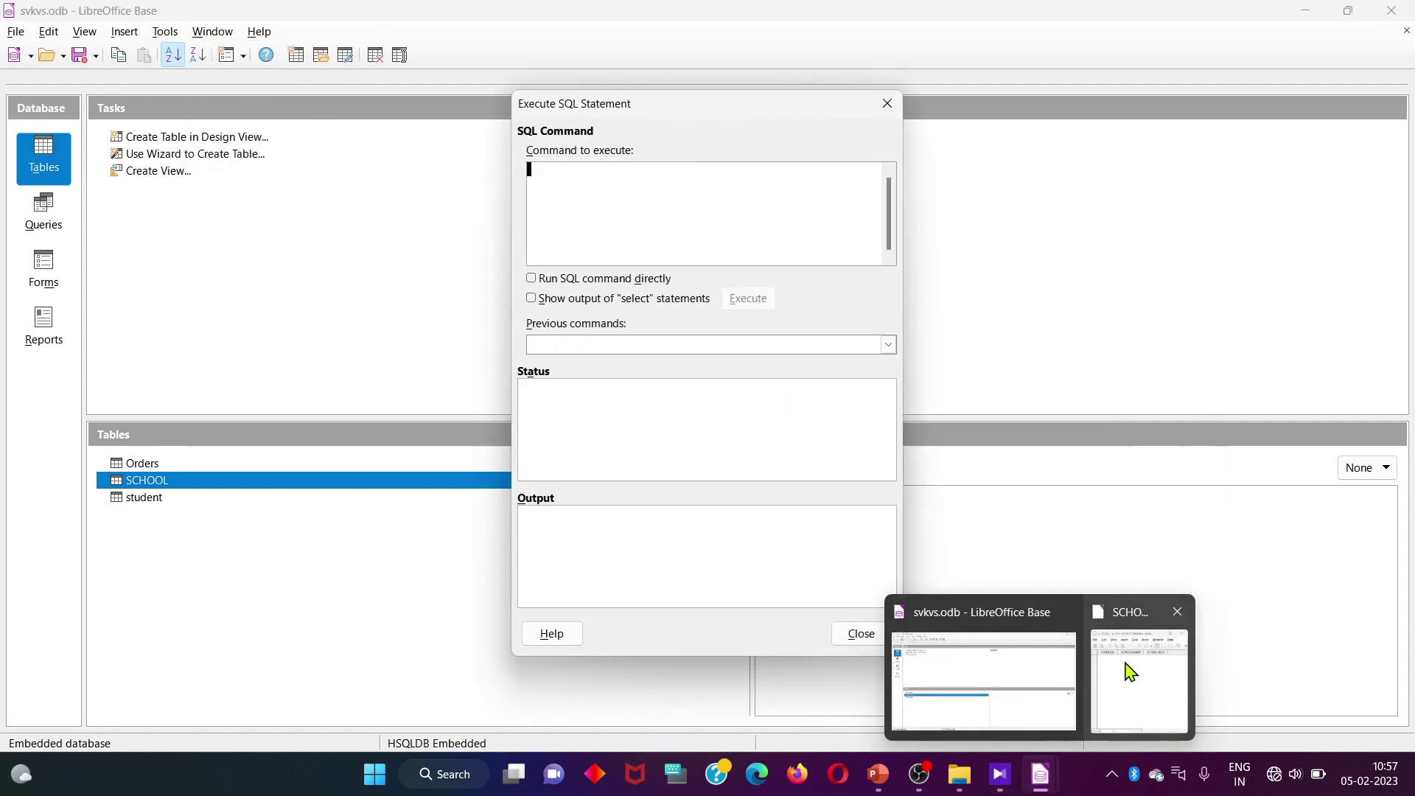
{"action": "left_click", "coordinate": [1130, 667]}
{"action": "left_click_drag", "start_coordinate": [625, 112], "coordinate": [485, 109]}
{"action": "mouse_move", "coordinate": [1054, 775]}
{"action": "left_click", "coordinate": [1143, 667]}
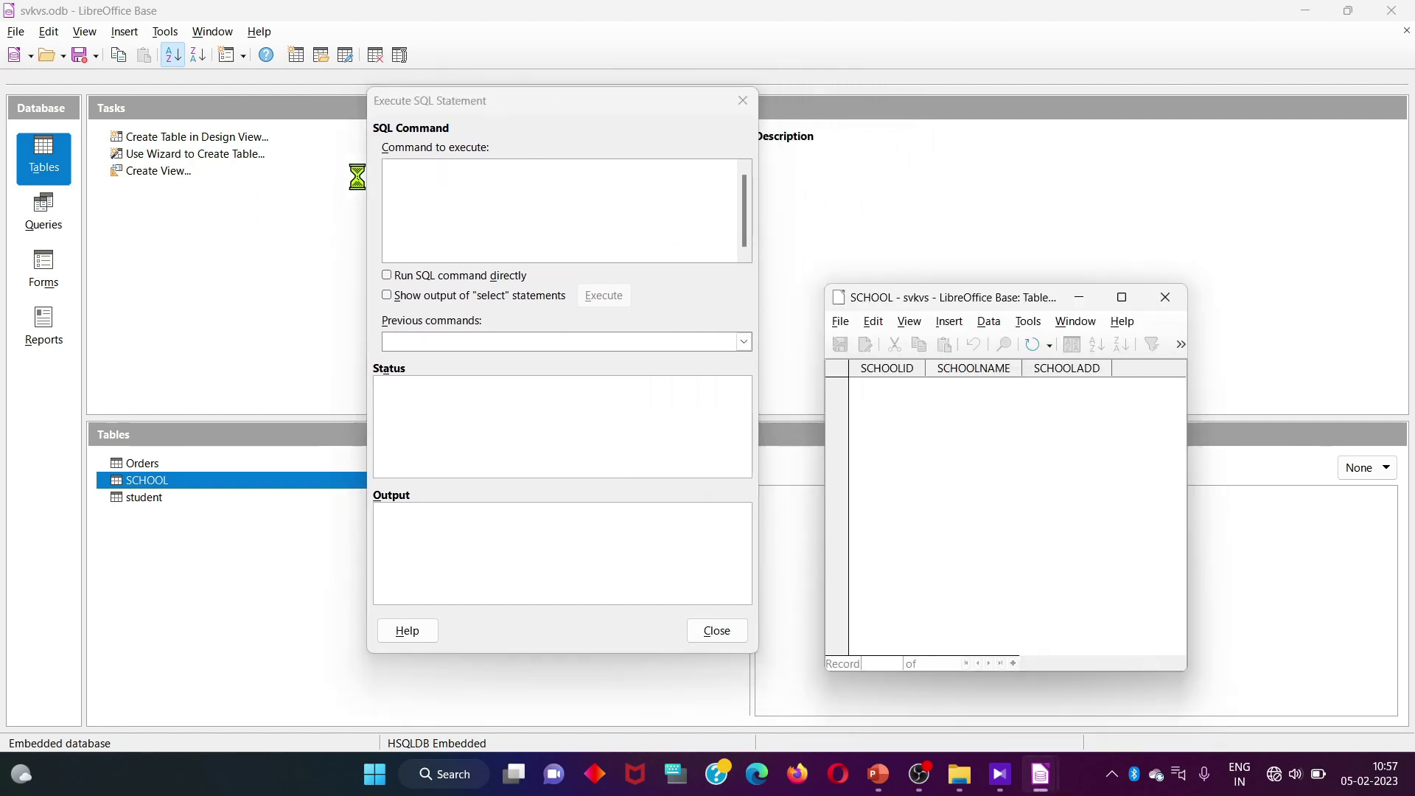
Begin the statement 'INSERT INTO SCHOOL( SCHOOLID,SCHOOLNAM' in the command box, correcting typos
{"action": "left_click", "coordinate": [441, 195]}
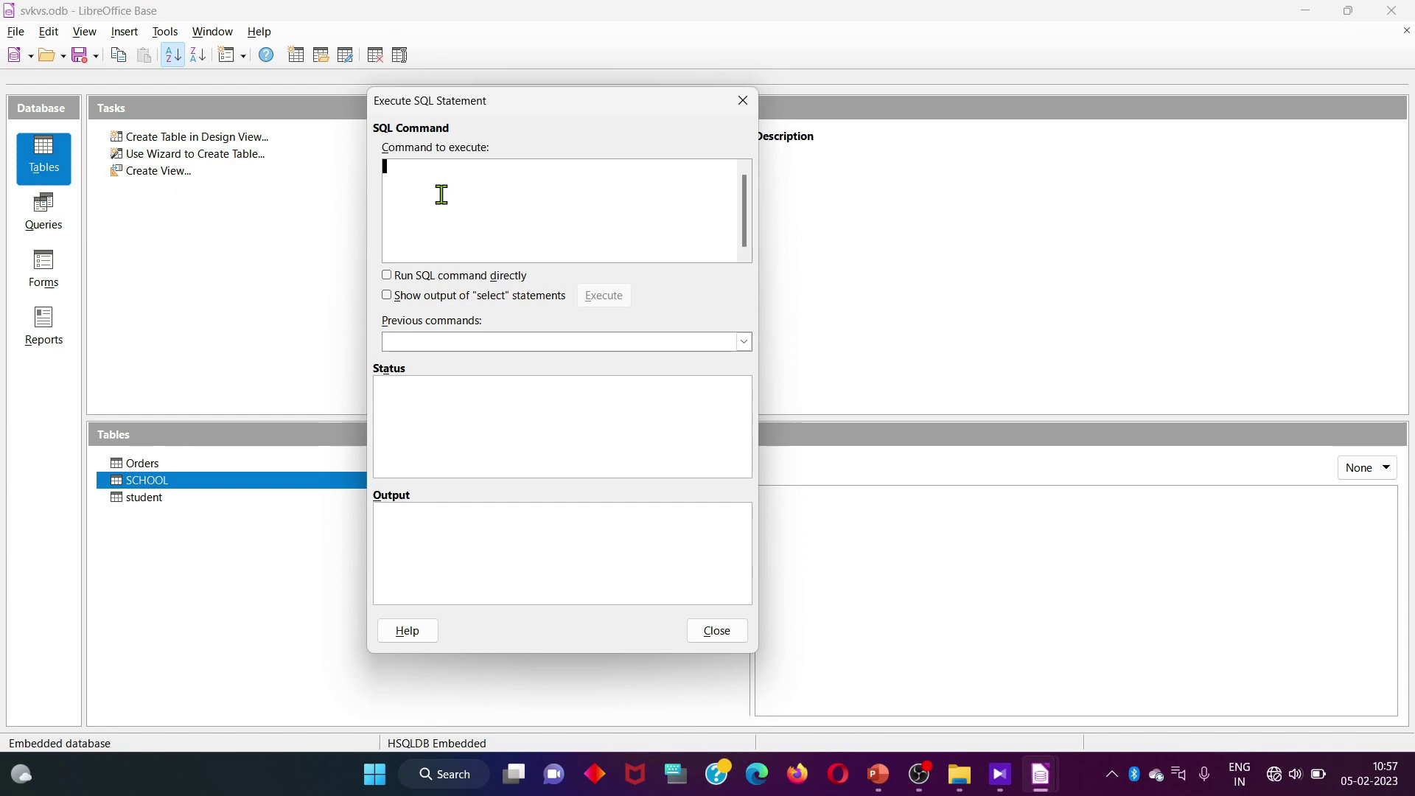
{"action": "type", "text": "INSERT INTO "}
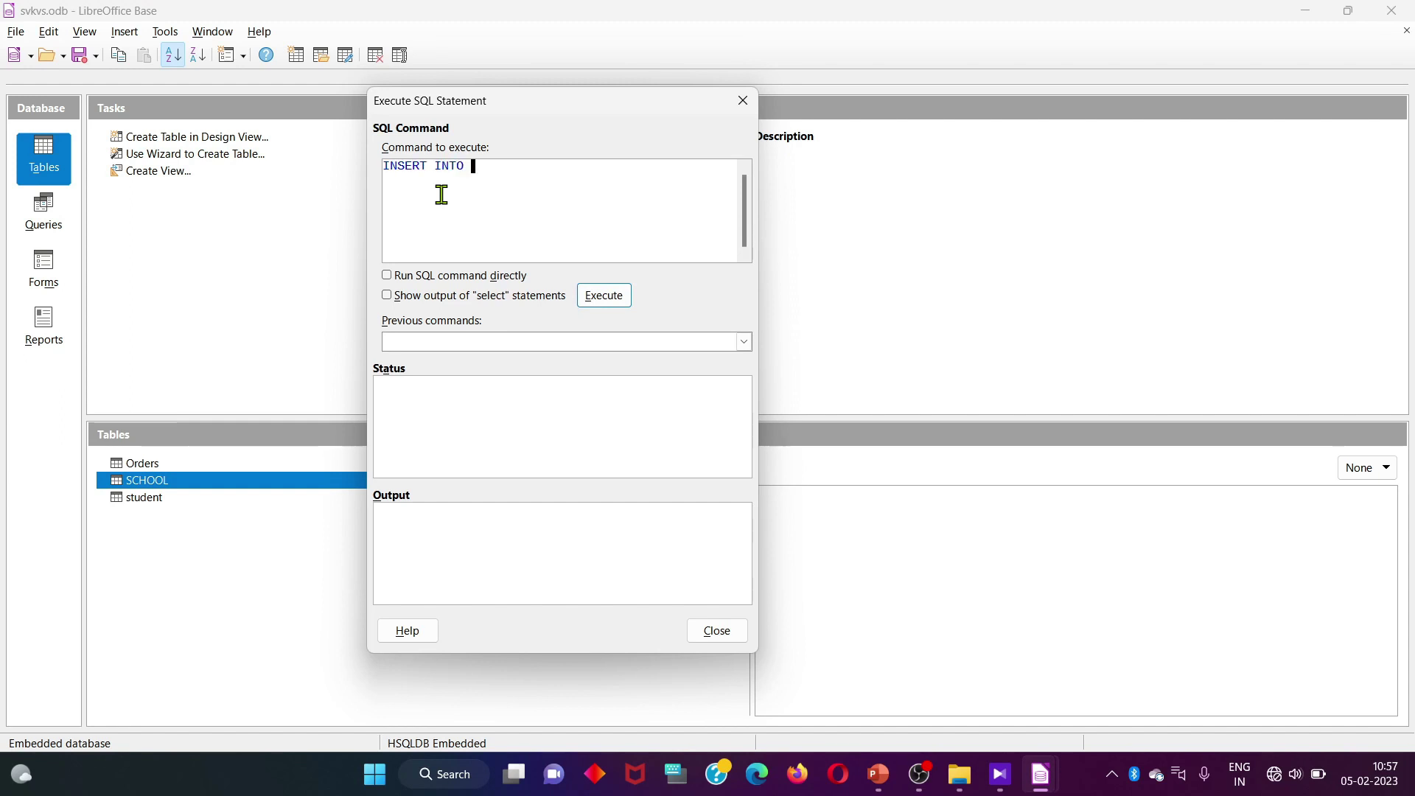
{"action": "type", "text": "SCHOOL( SCHOOLID,SCHOOL"}
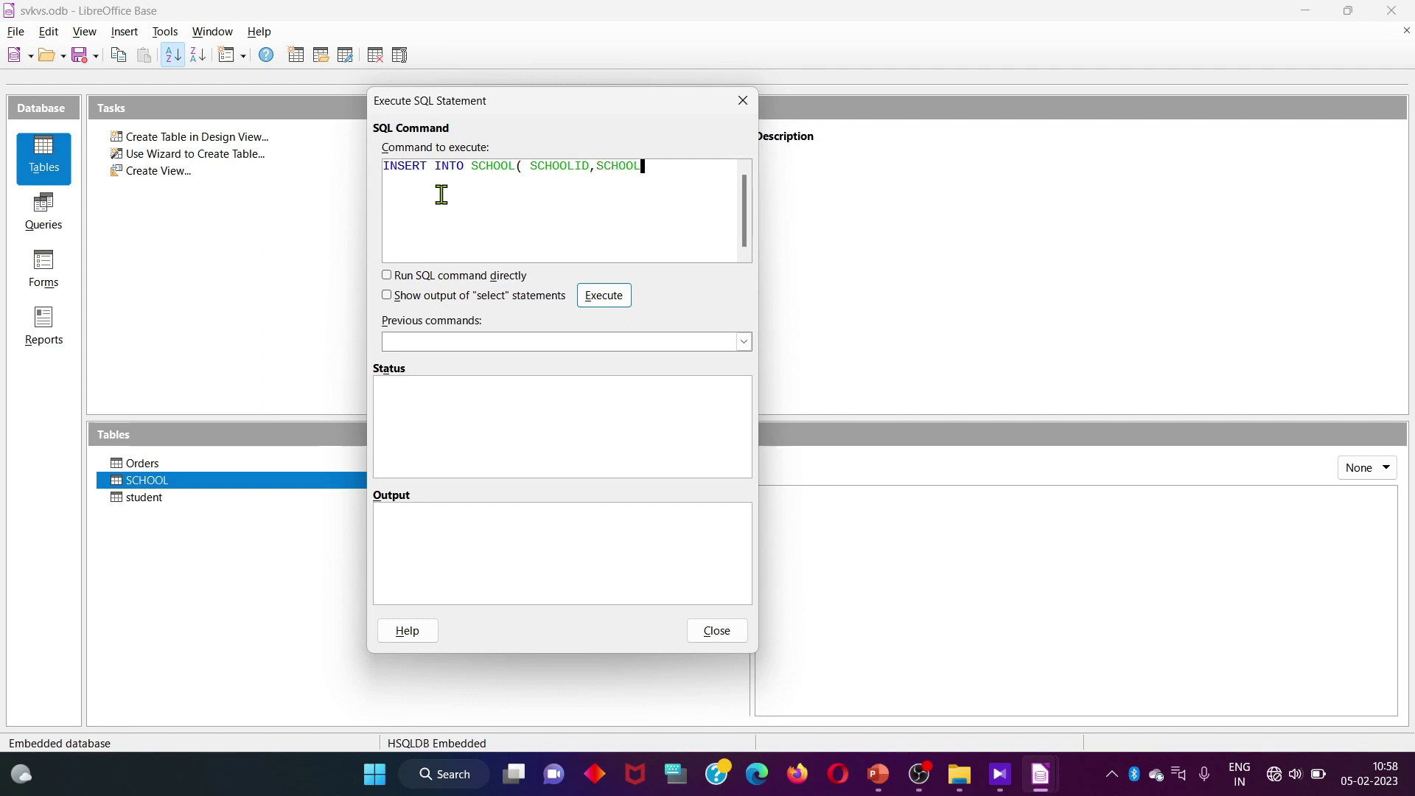
{"action": "type", "text": "NSM"}
{"action": "key", "text": "BackSpace"}
{"action": "key", "text": "BackSpace"}
{"action": "type", "text": "AME"}
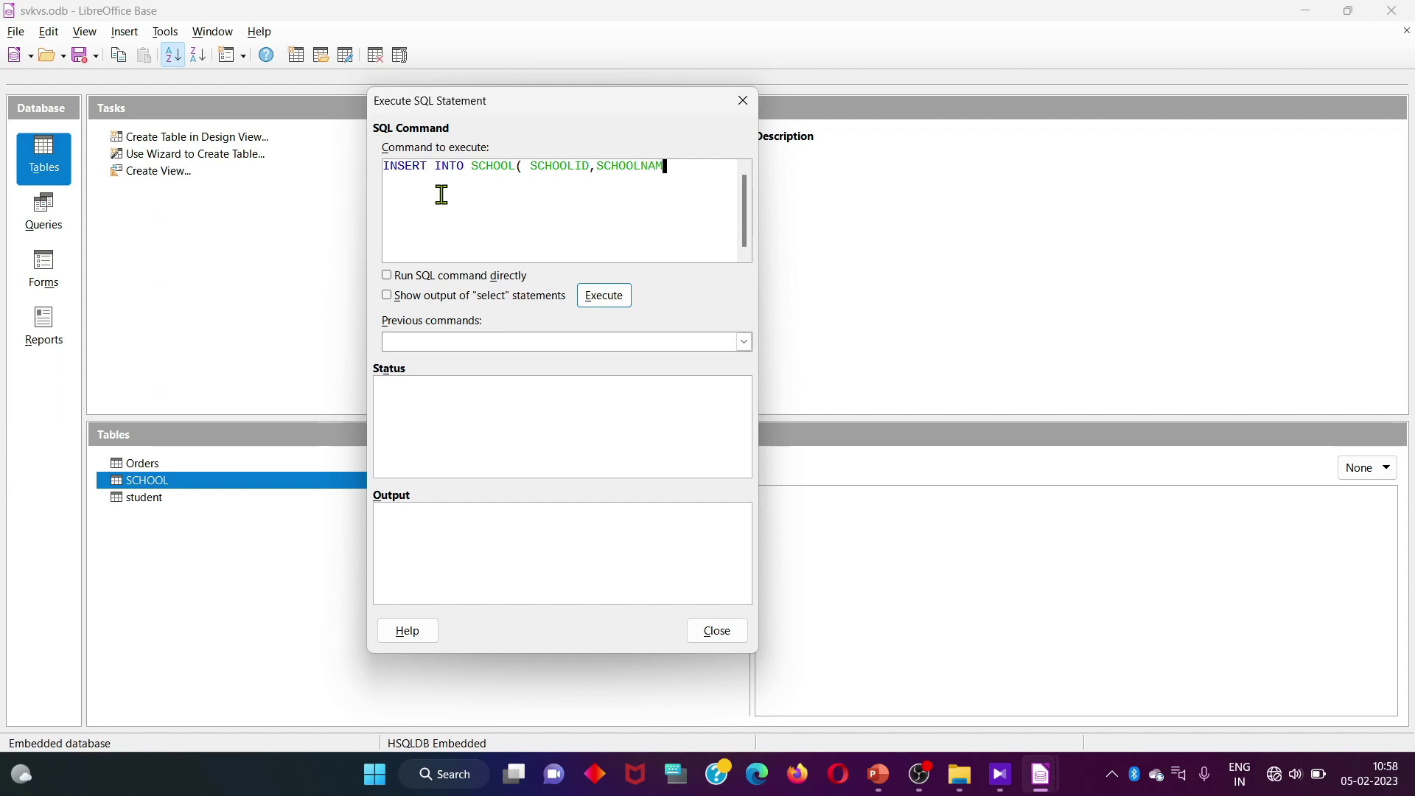